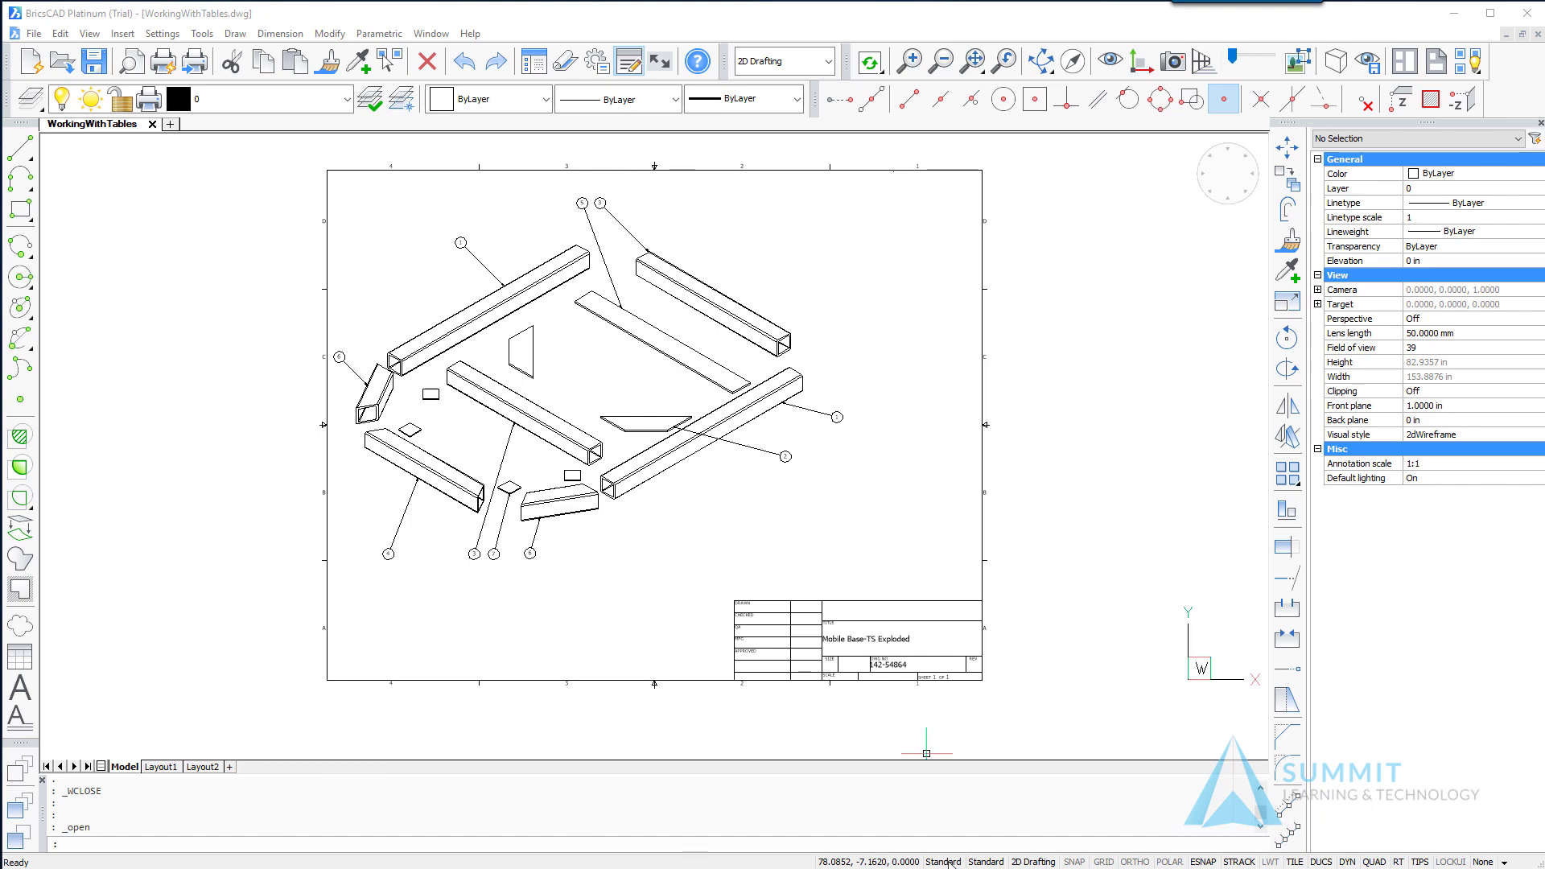
Step: Show the drawing's text style list from the Standard field on the status bar
{"action": "left_click", "coordinate": [948, 862]}
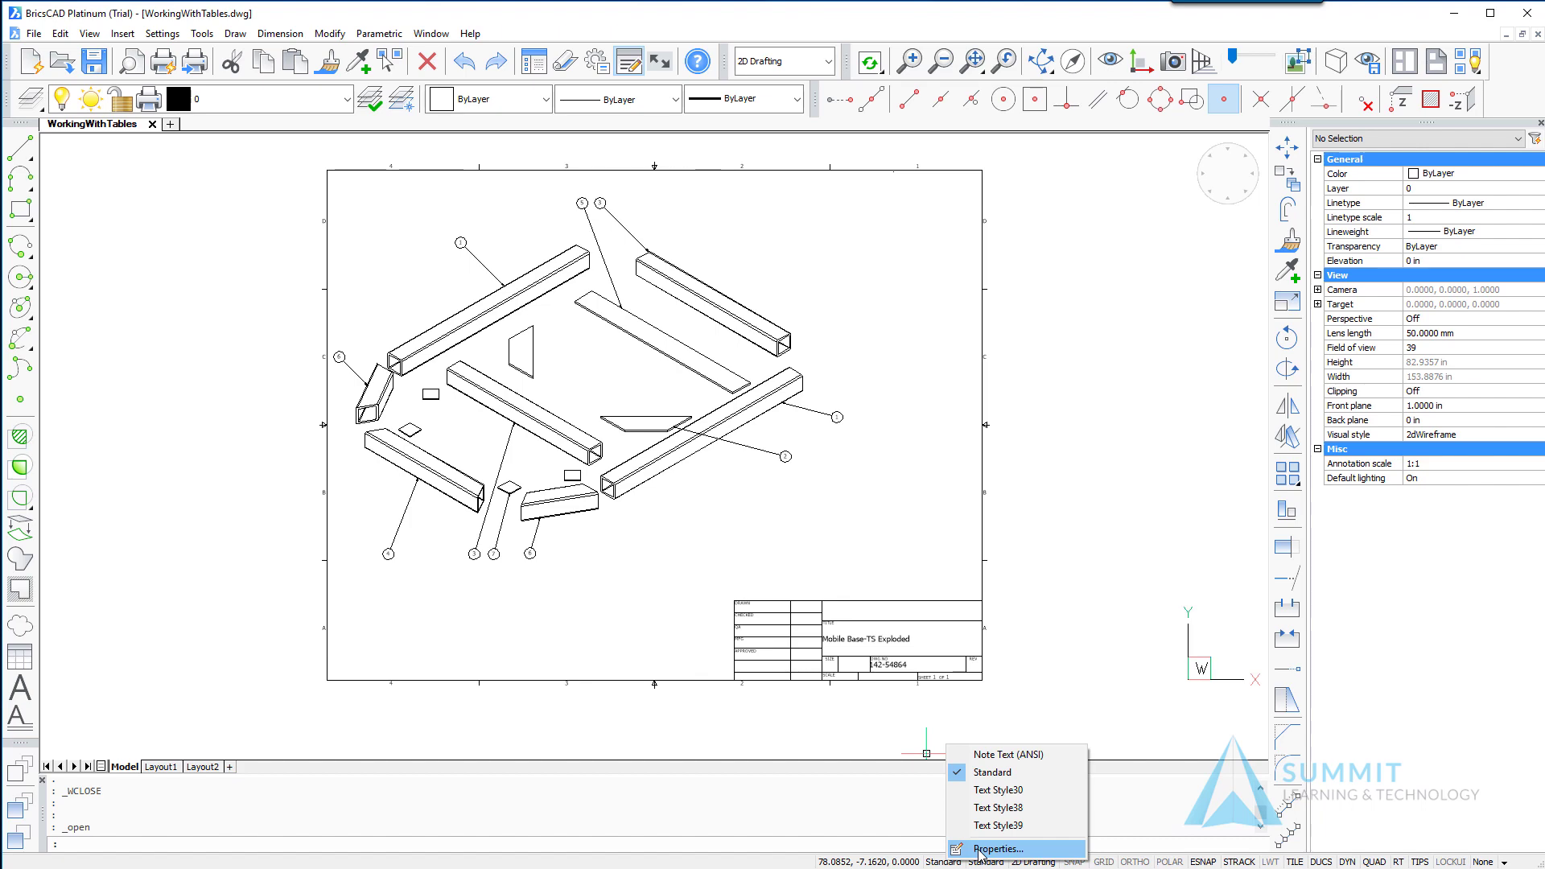
{"action": "left_click", "coordinate": [981, 850]}
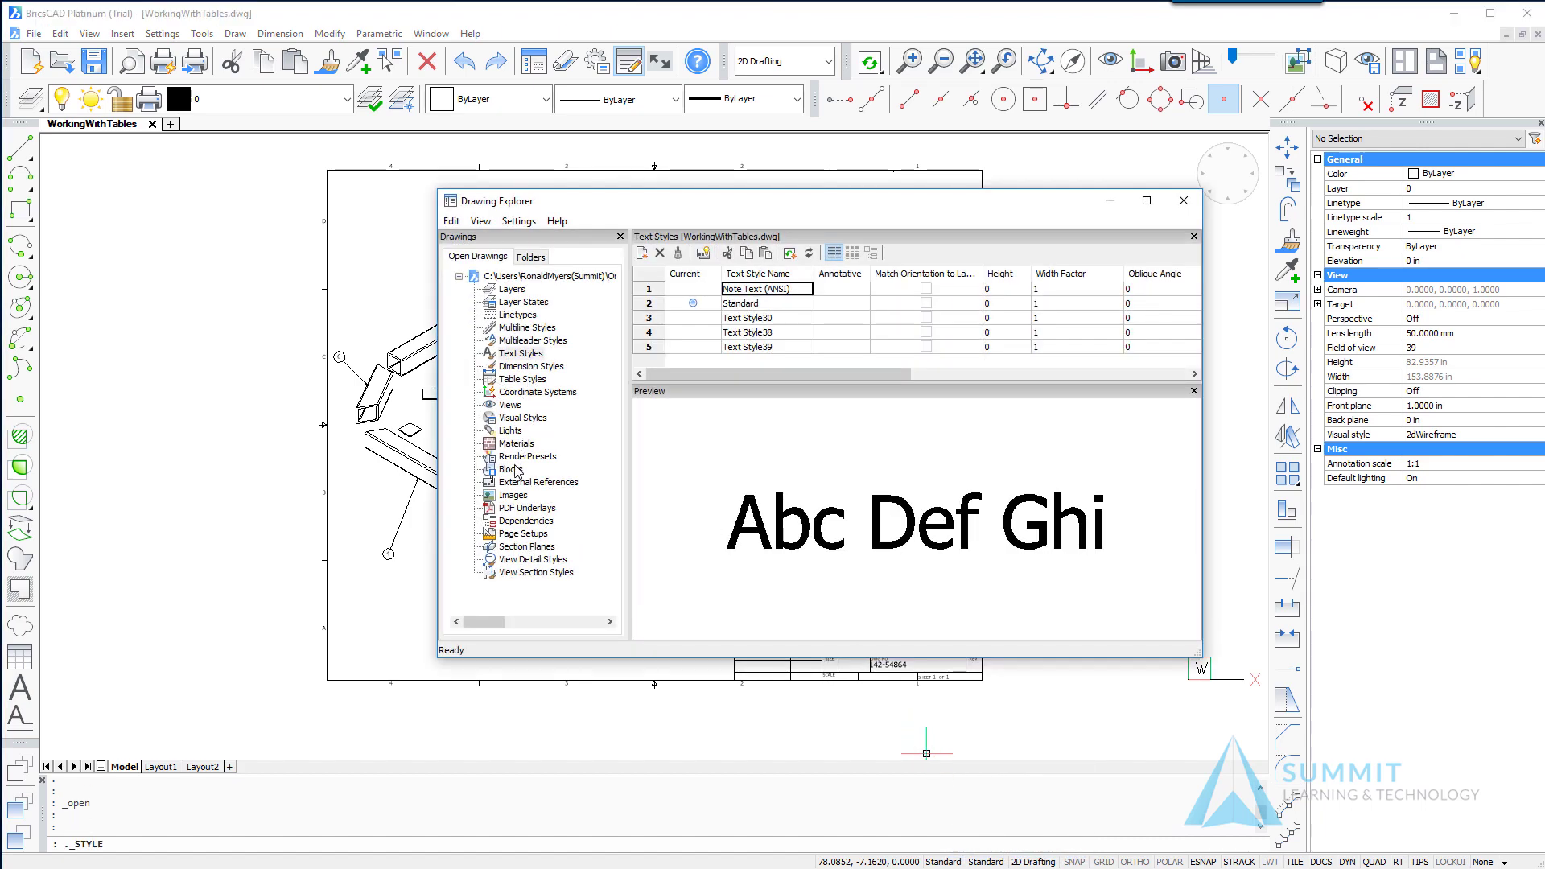
{"action": "left_click", "coordinate": [525, 380]}
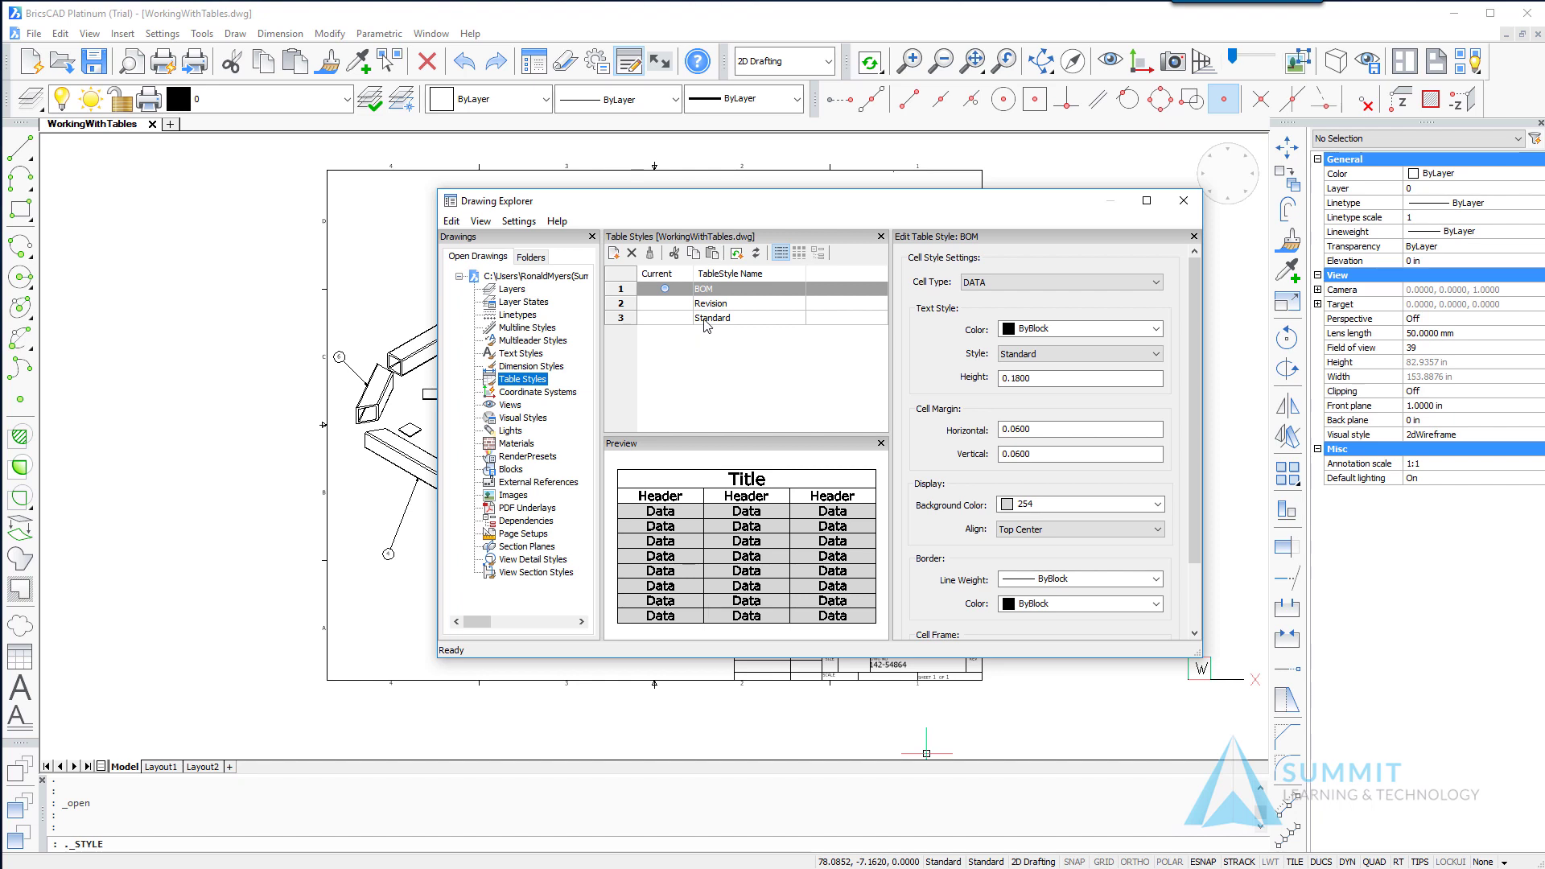
{"action": "left_click", "coordinate": [711, 289]}
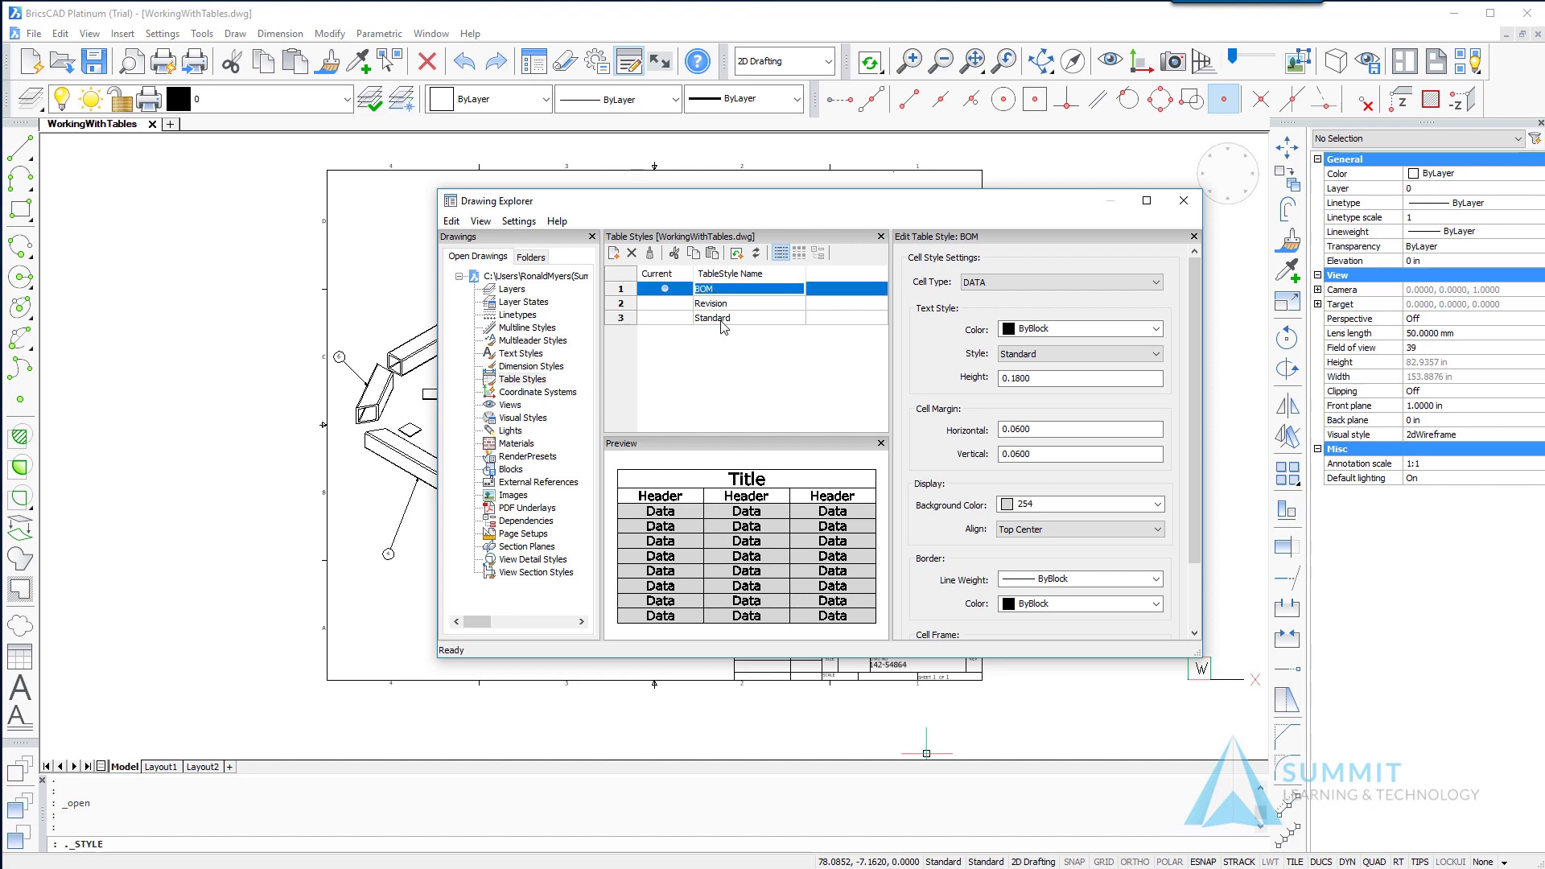
{"action": "left_click", "coordinate": [722, 304]}
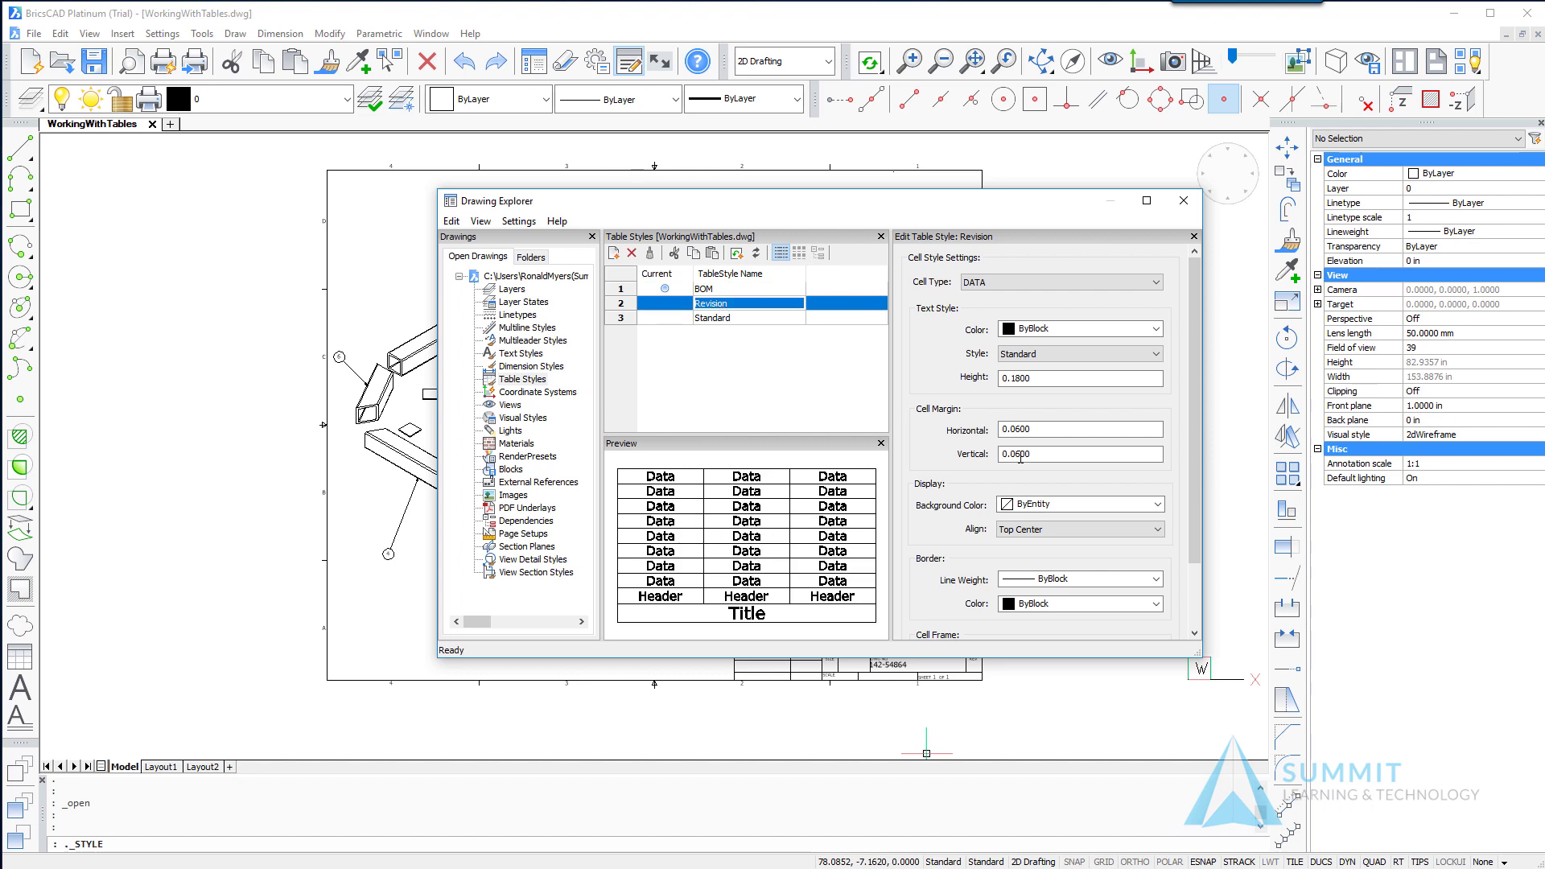
{"action": "left_click", "coordinate": [719, 291]}
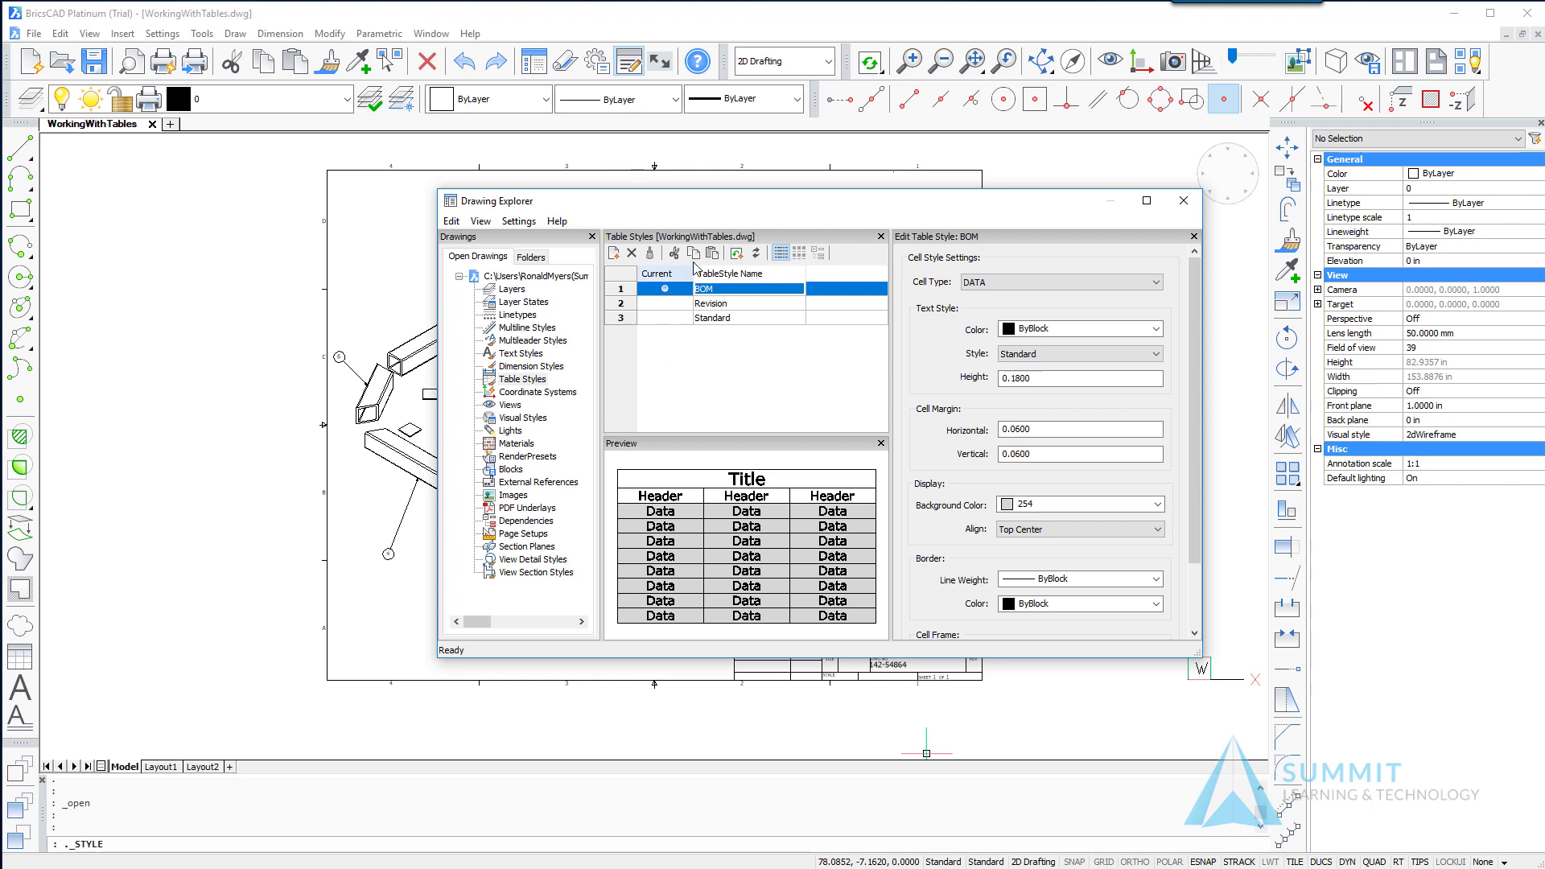
{"action": "left_click_drag", "start_coordinate": [1194, 353], "coordinate": [1195, 426]}
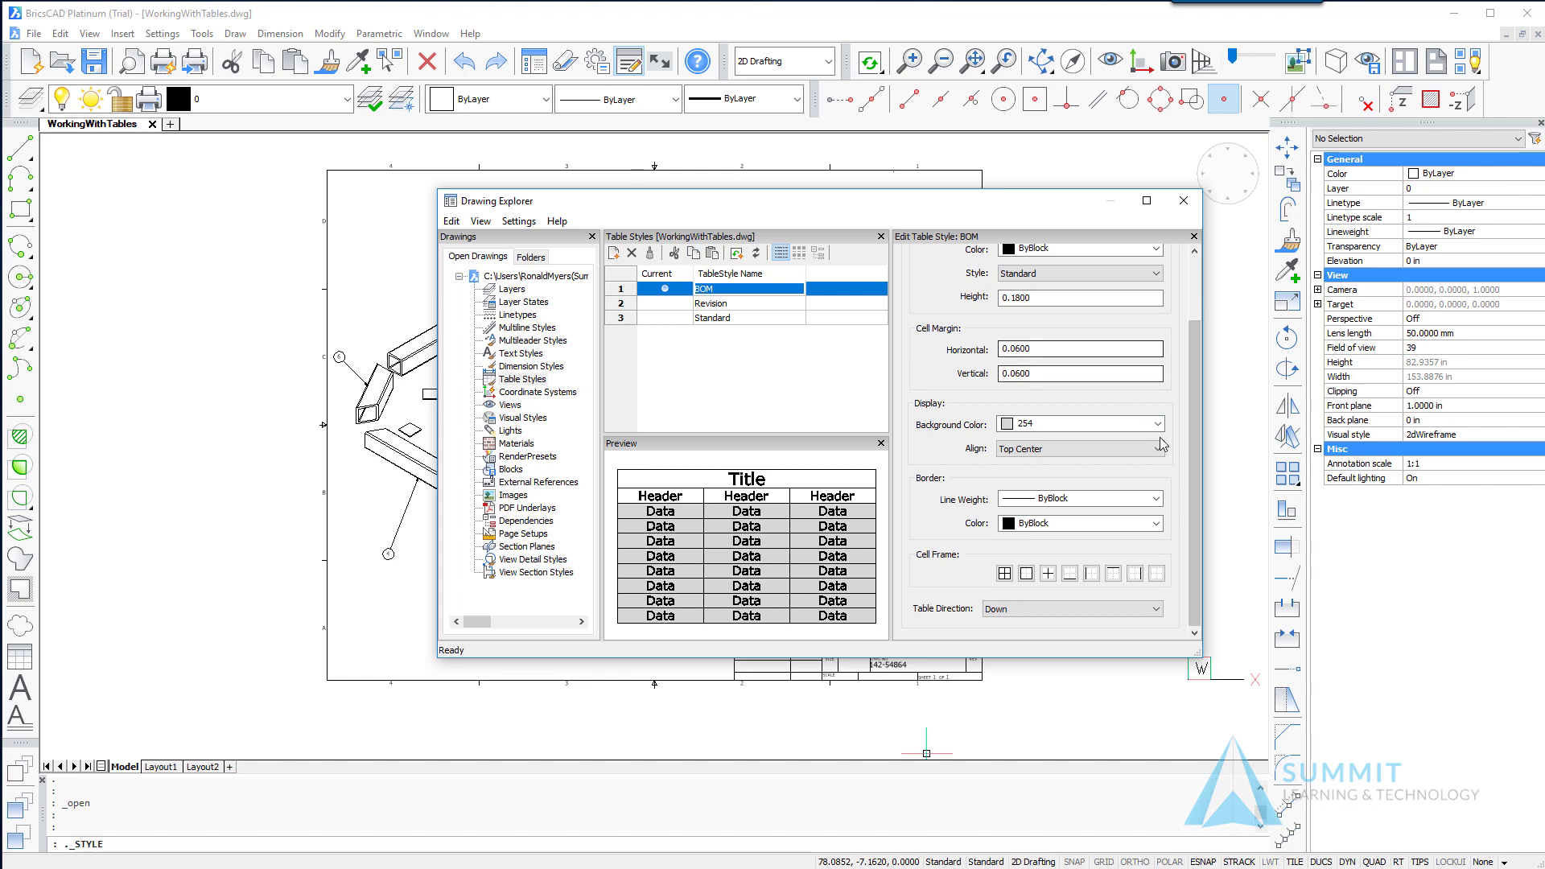
{"action": "left_click_drag", "start_coordinate": [1192, 454], "coordinate": [1199, 492]}
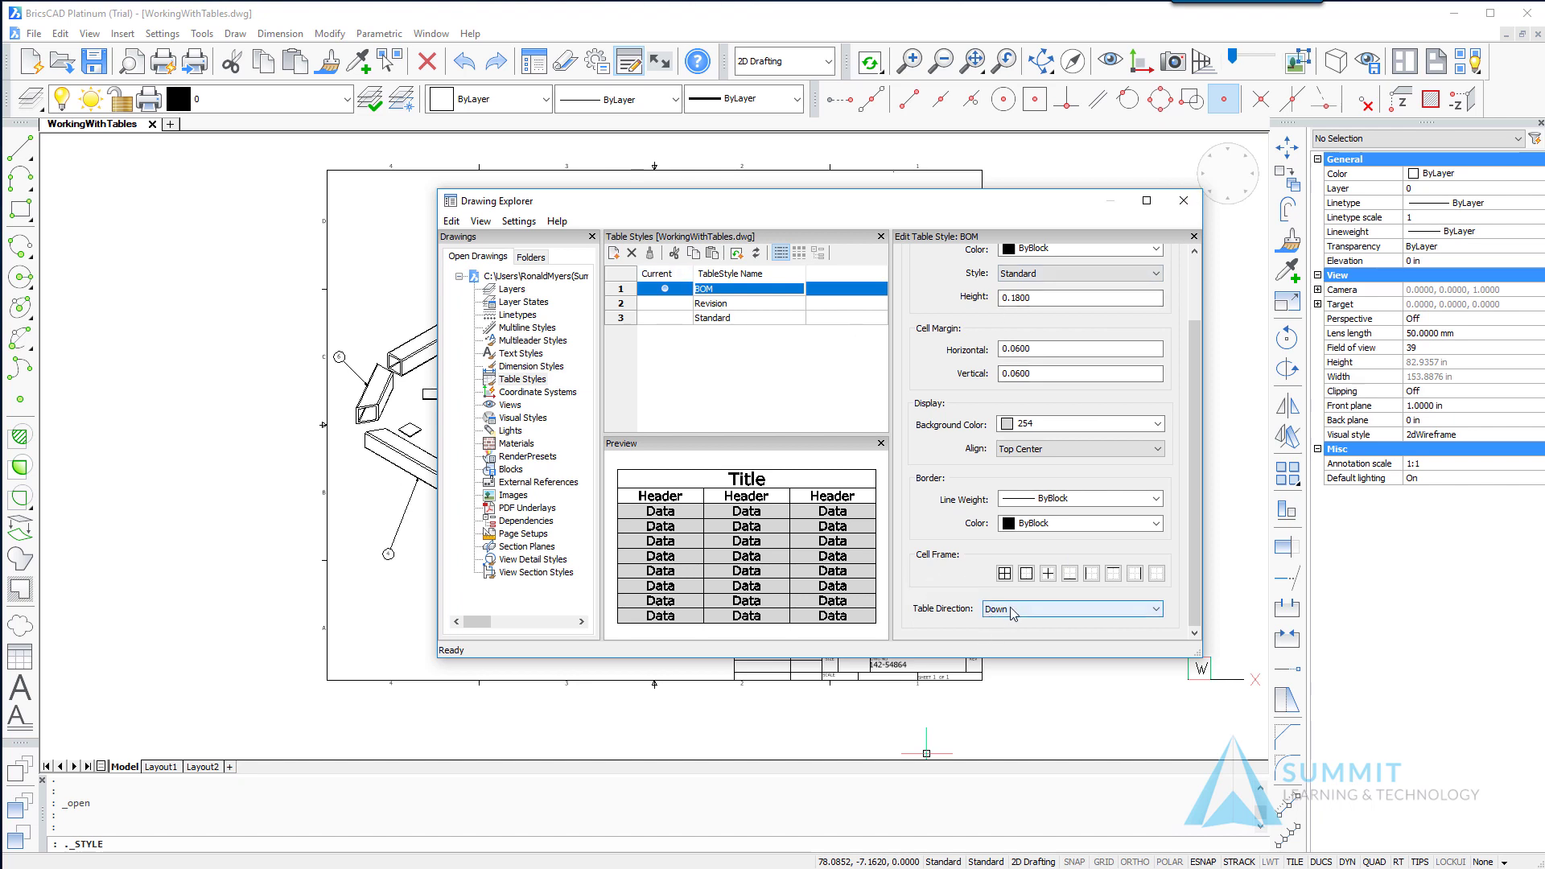
{"action": "left_click", "coordinate": [718, 304]}
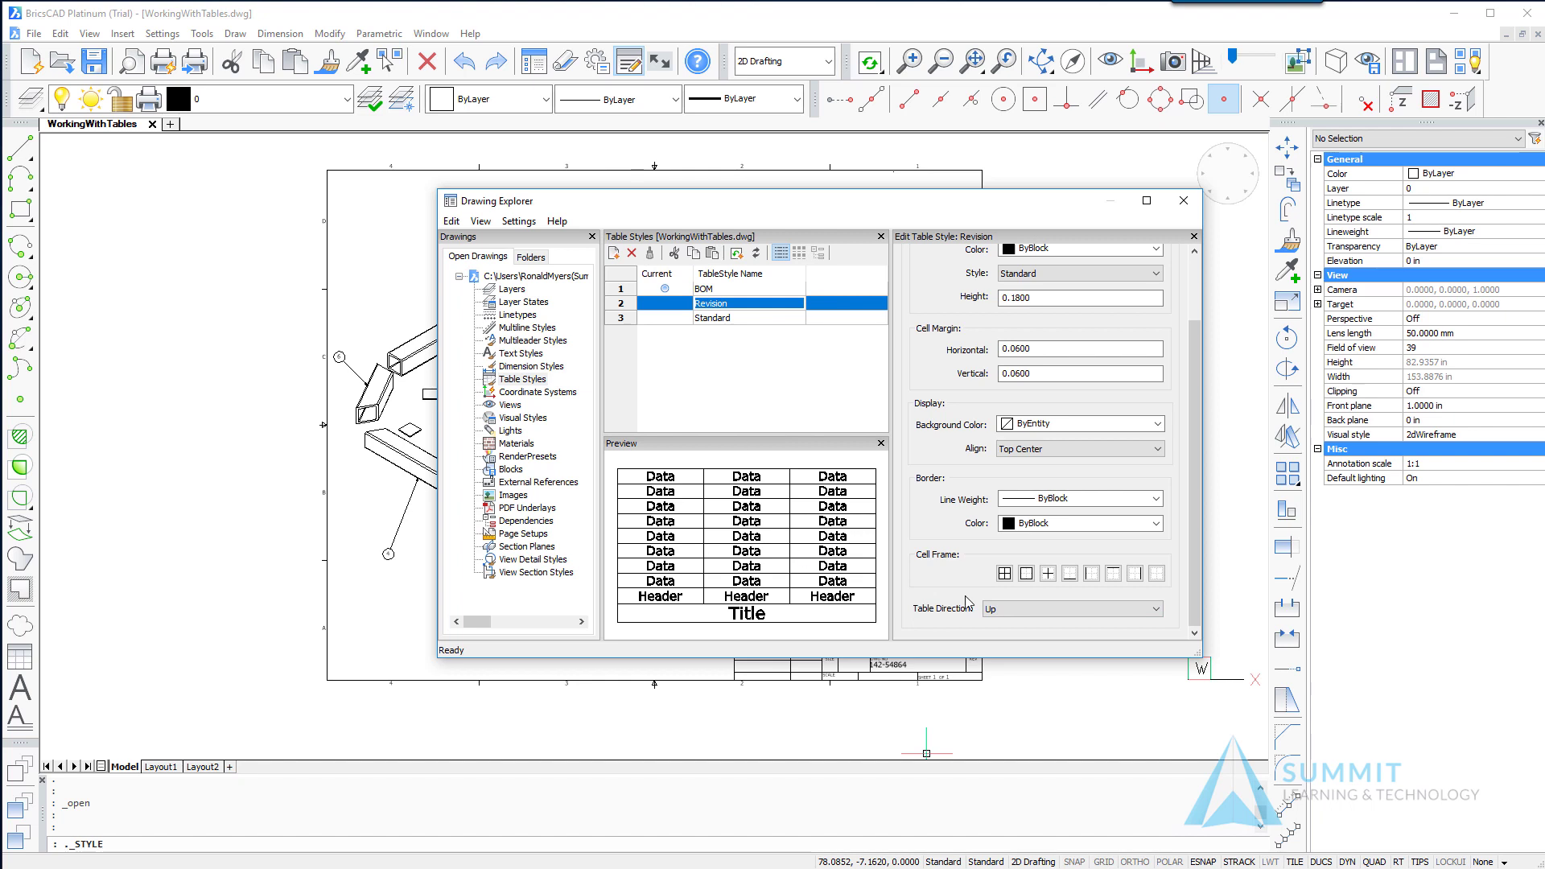
{"action": "left_click", "coordinate": [1183, 200]}
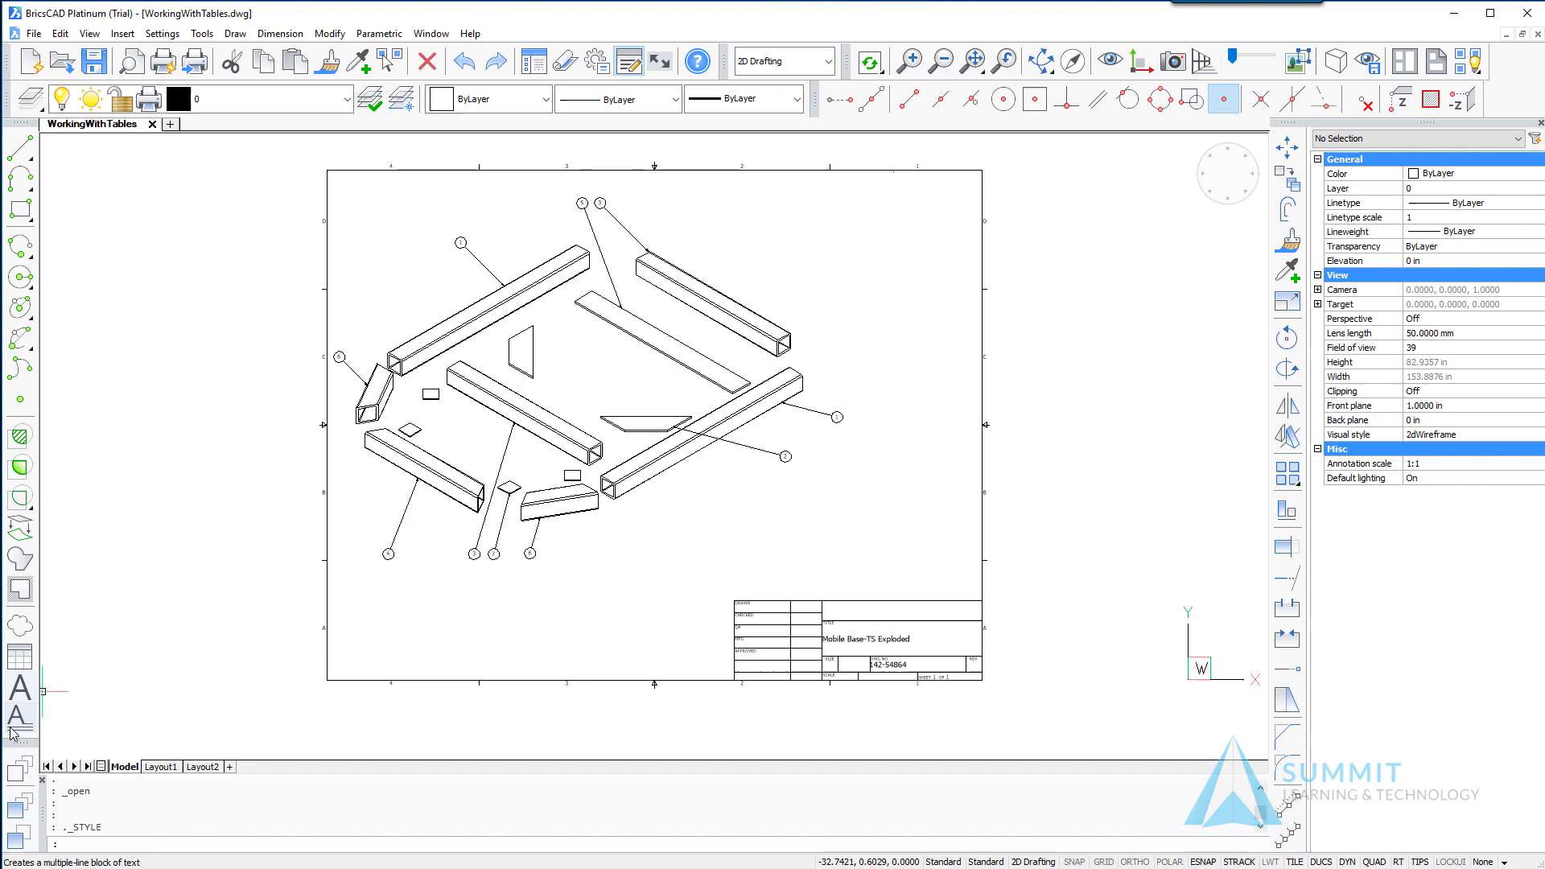
Step: Create a new Revision-style table with a column width of 2.5000
{"action": "left_click", "coordinate": [22, 658]}
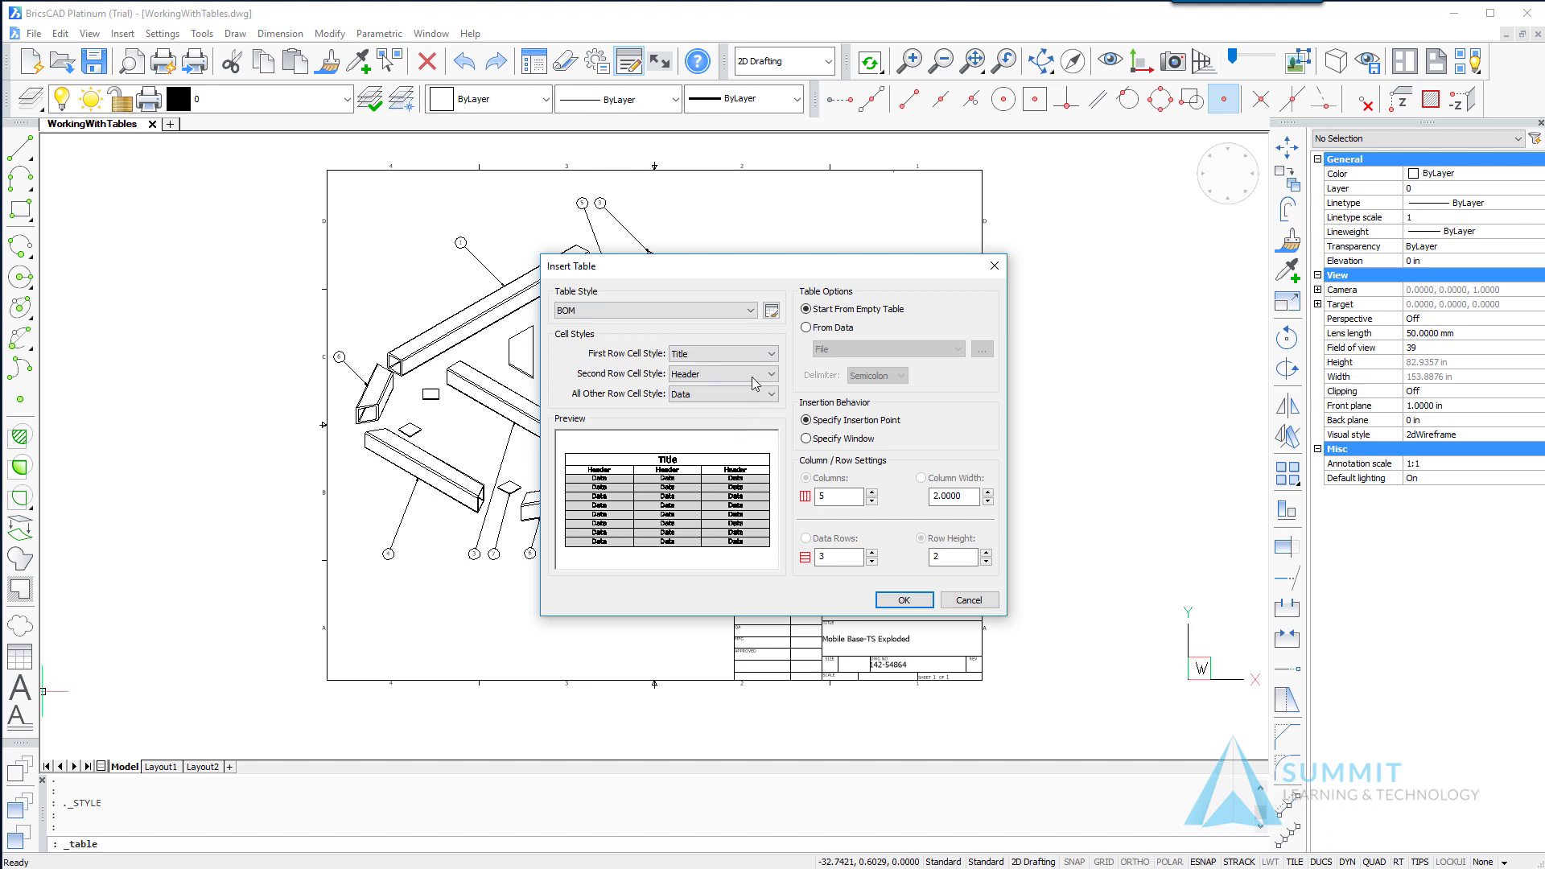
{"action": "left_click", "coordinate": [638, 311]}
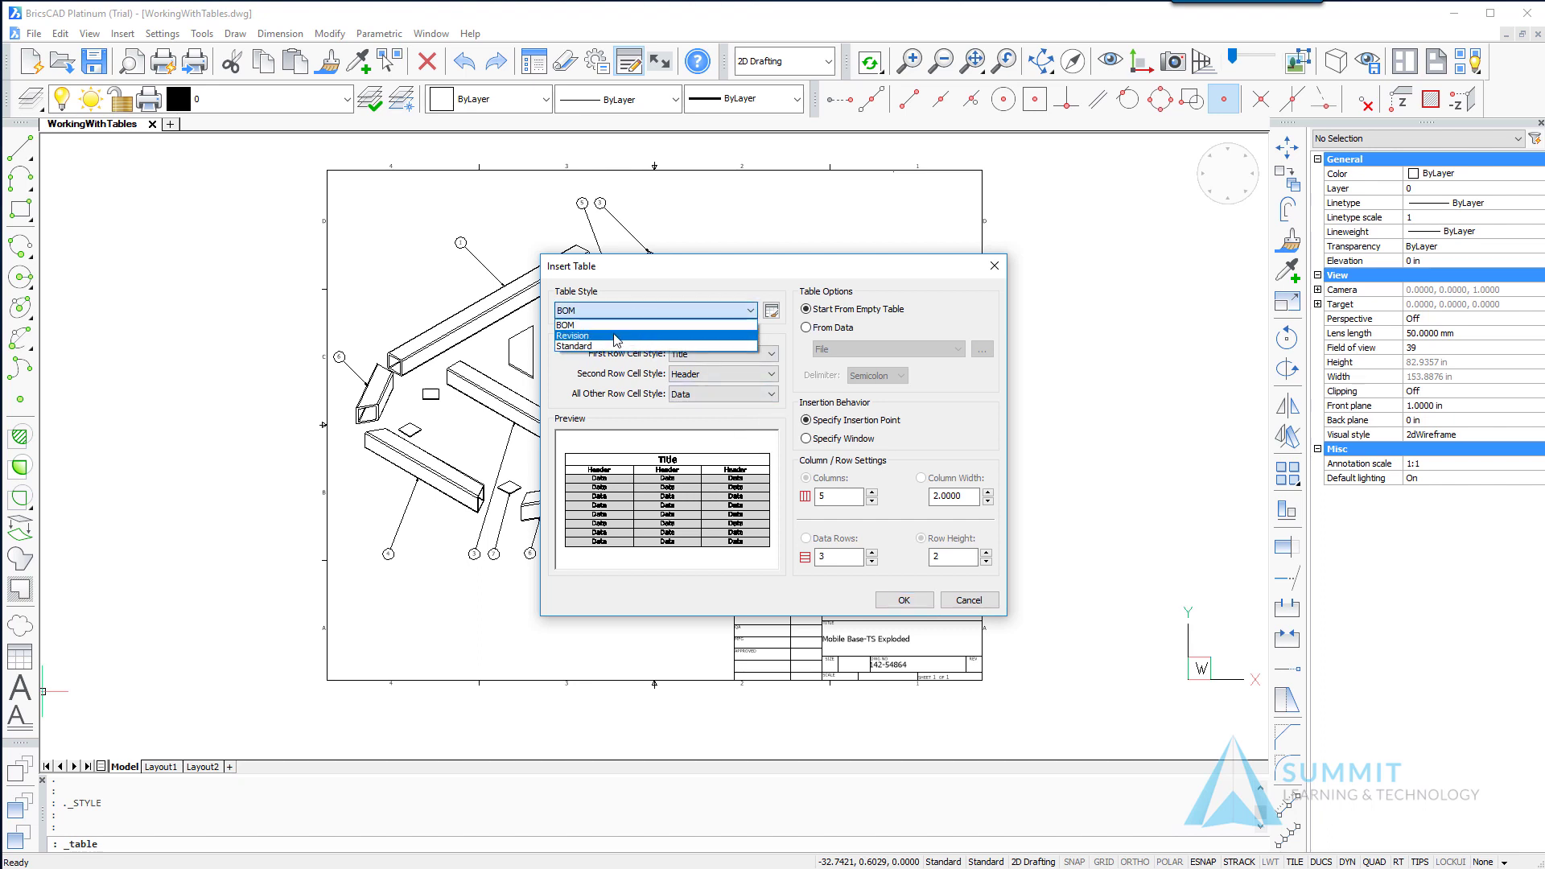
{"action": "left_click", "coordinate": [617, 337]}
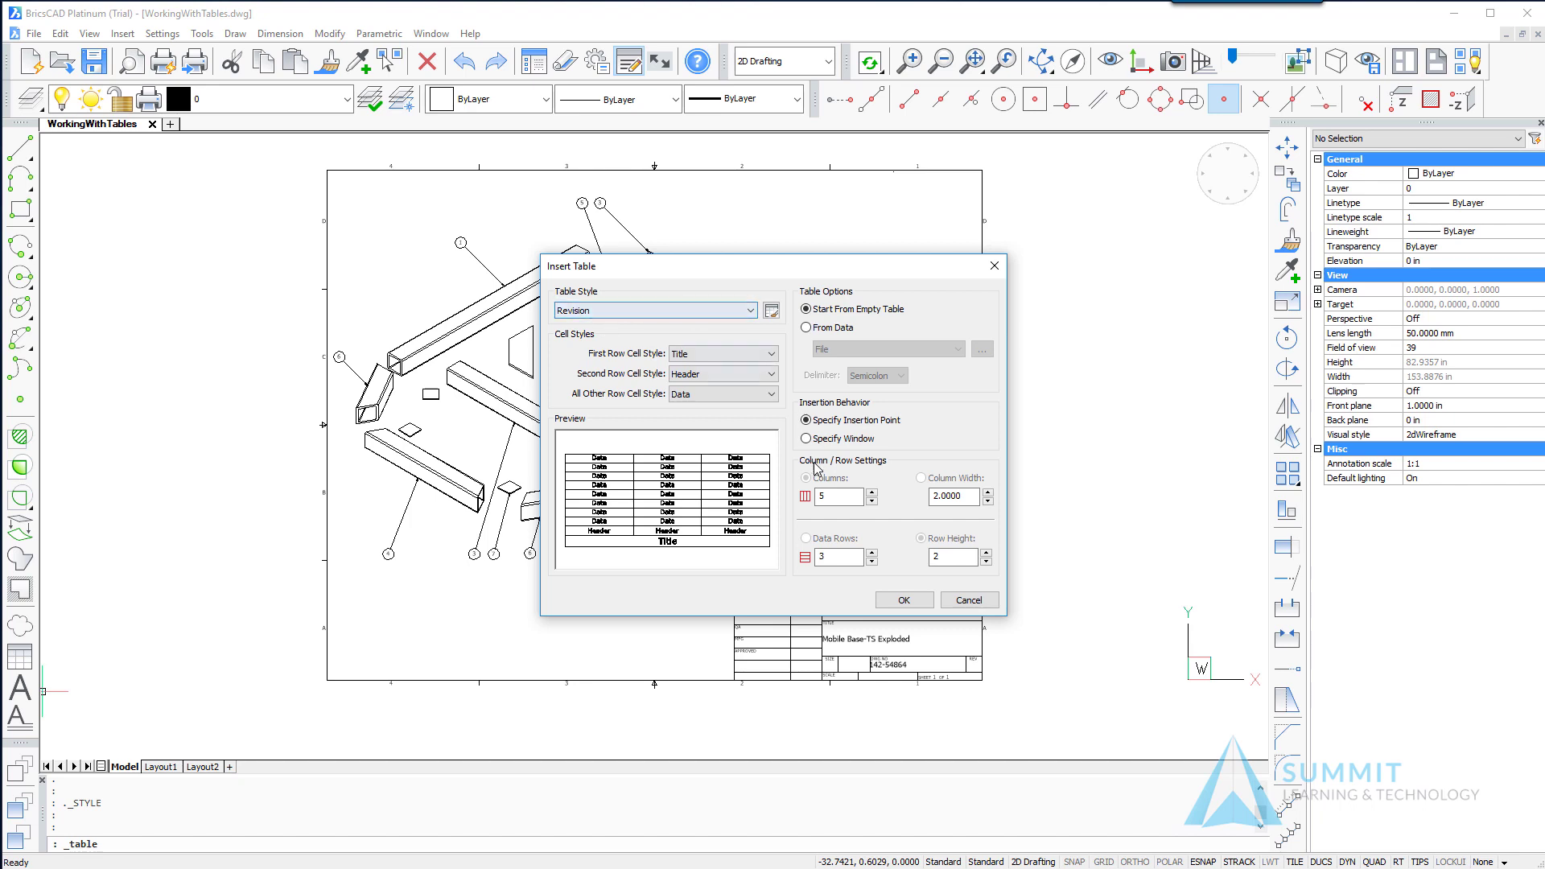
{"action": "left_click", "coordinate": [921, 538]}
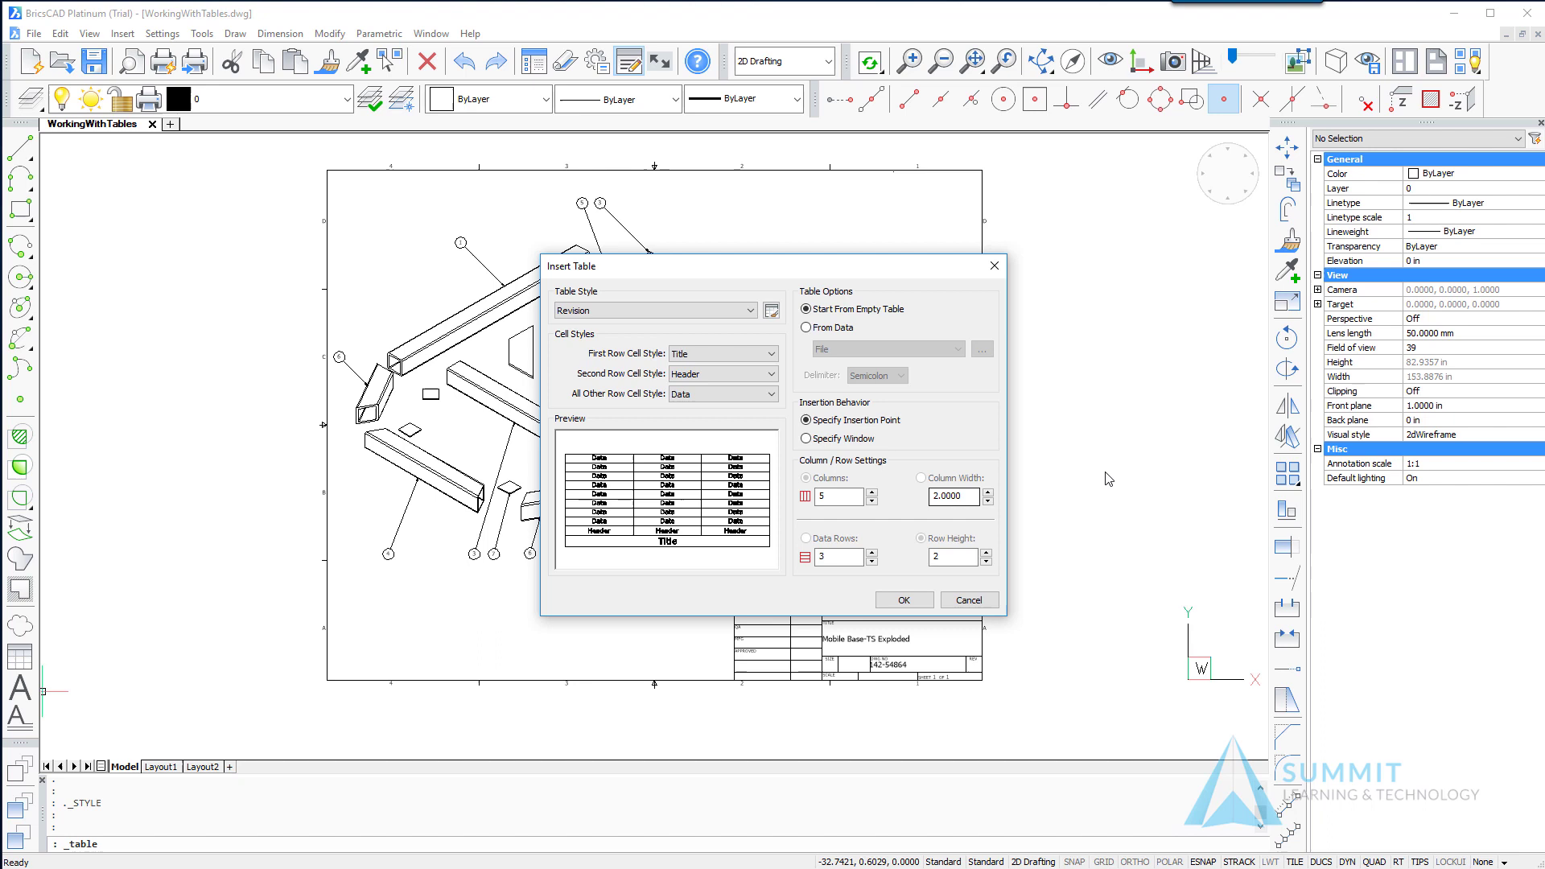
{"action": "left_click", "coordinate": [943, 495]}
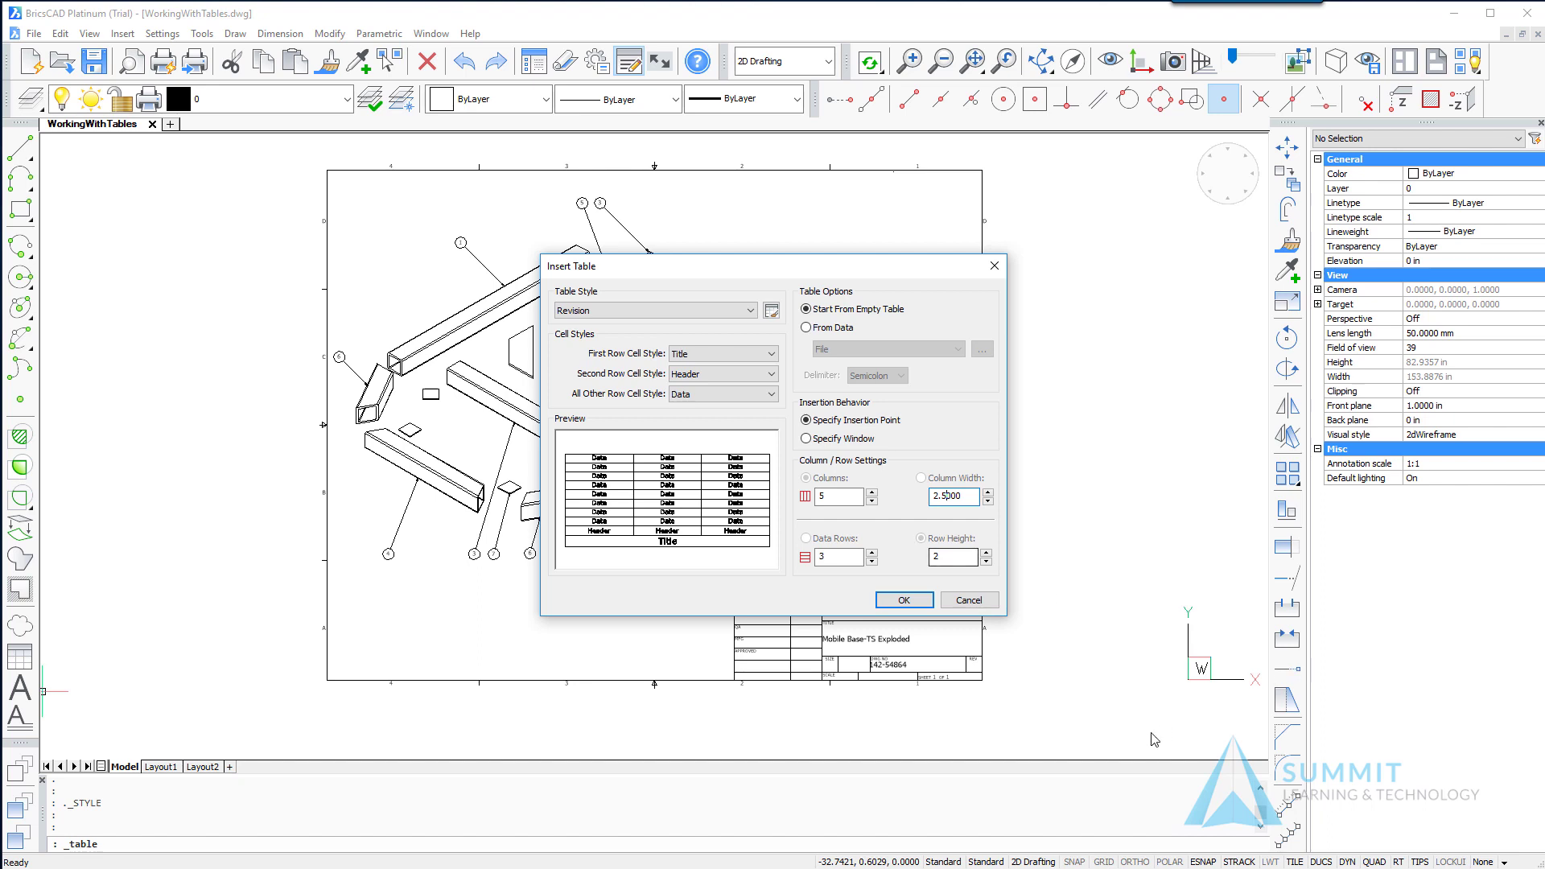
{"action": "left_click", "coordinate": [842, 555]}
{"action": "key", "text": "Tab"}
{"action": "left_click", "coordinate": [904, 601]}
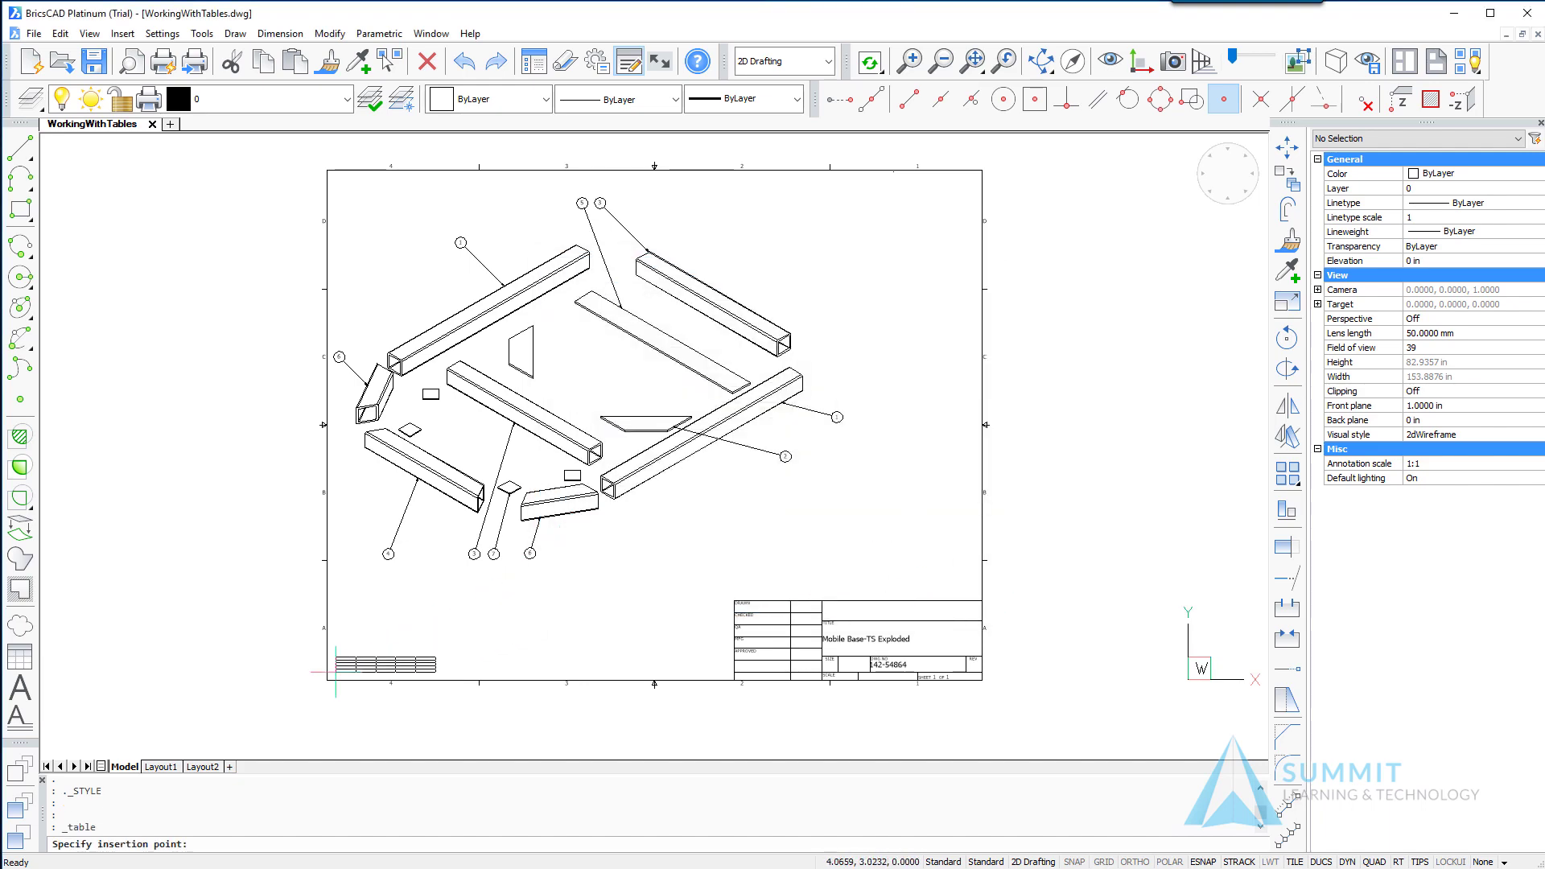
Step: Insert the revision table snapped to the border's lower-left corner endpoint
{"action": "right_click", "coordinate": [359, 634], "text": "shift"}
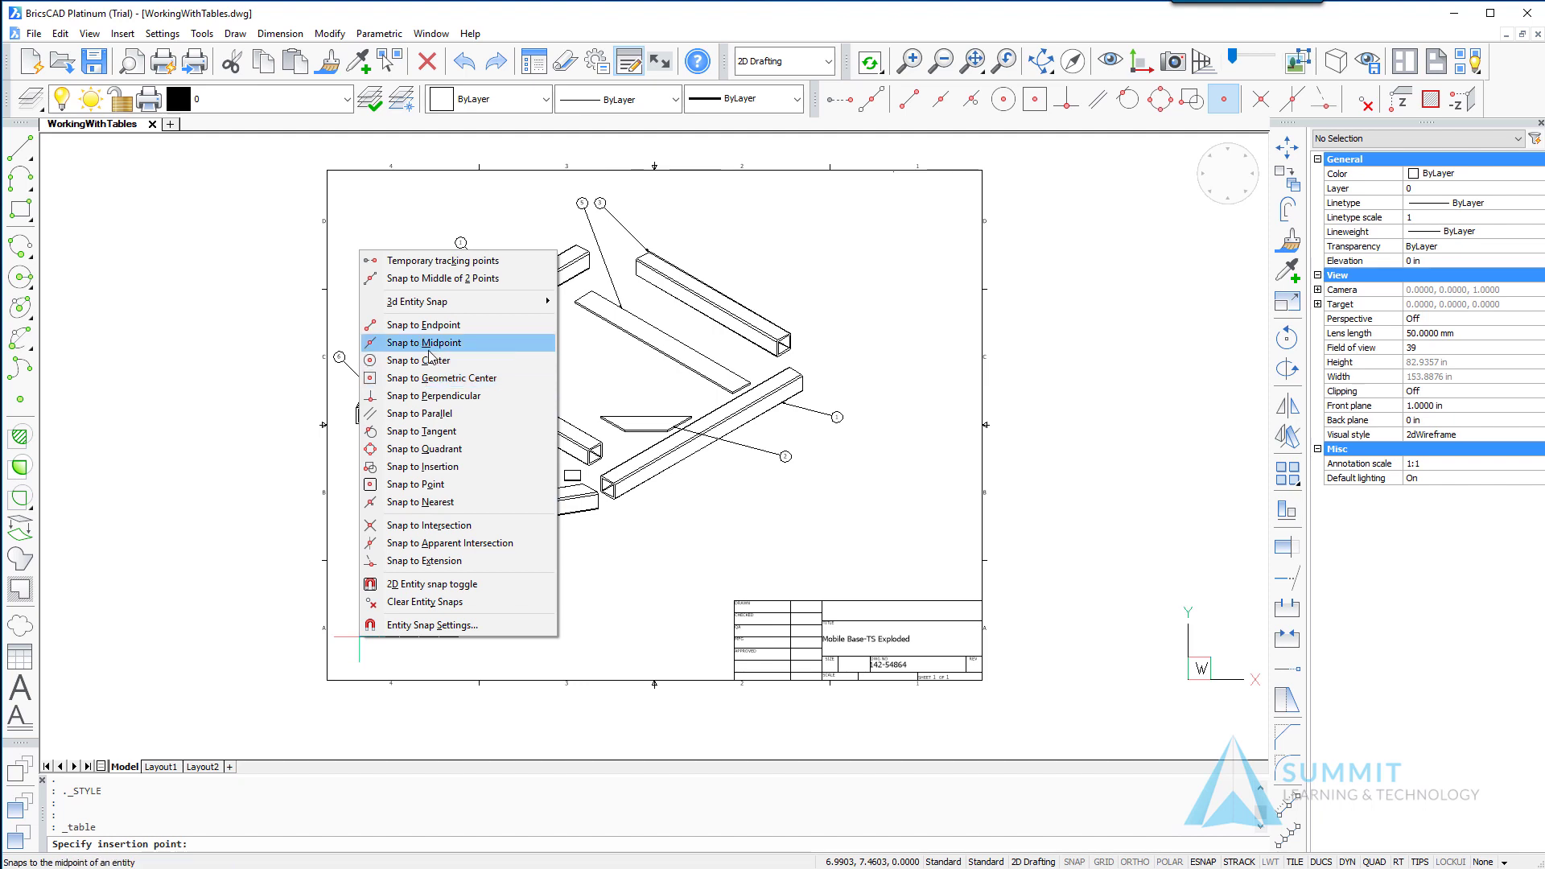
{"action": "left_click", "coordinate": [449, 325]}
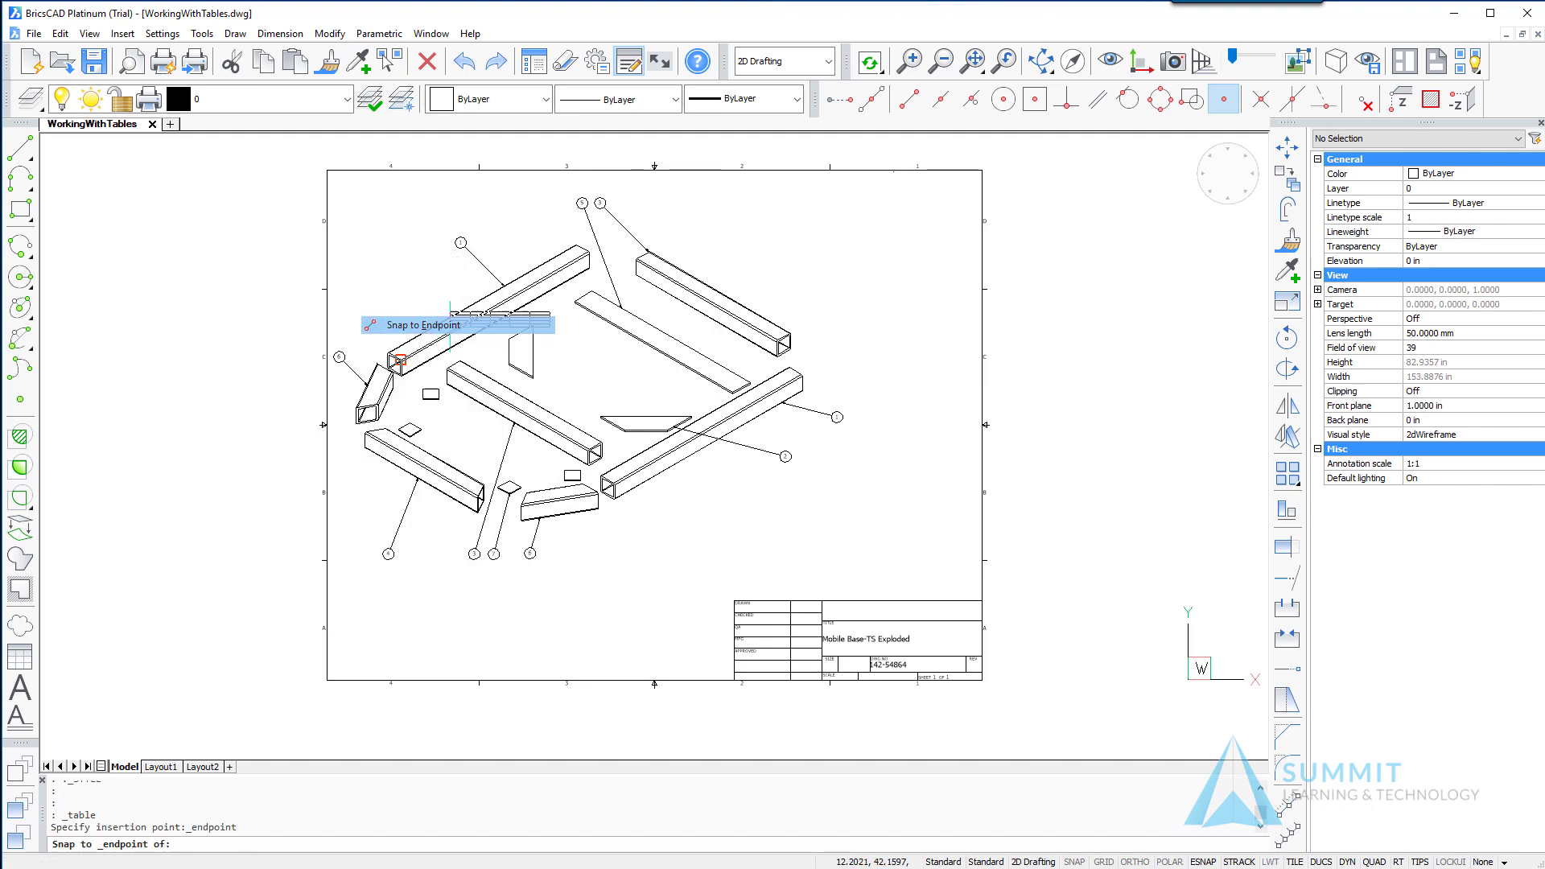
{"action": "left_click", "coordinate": [330, 678]}
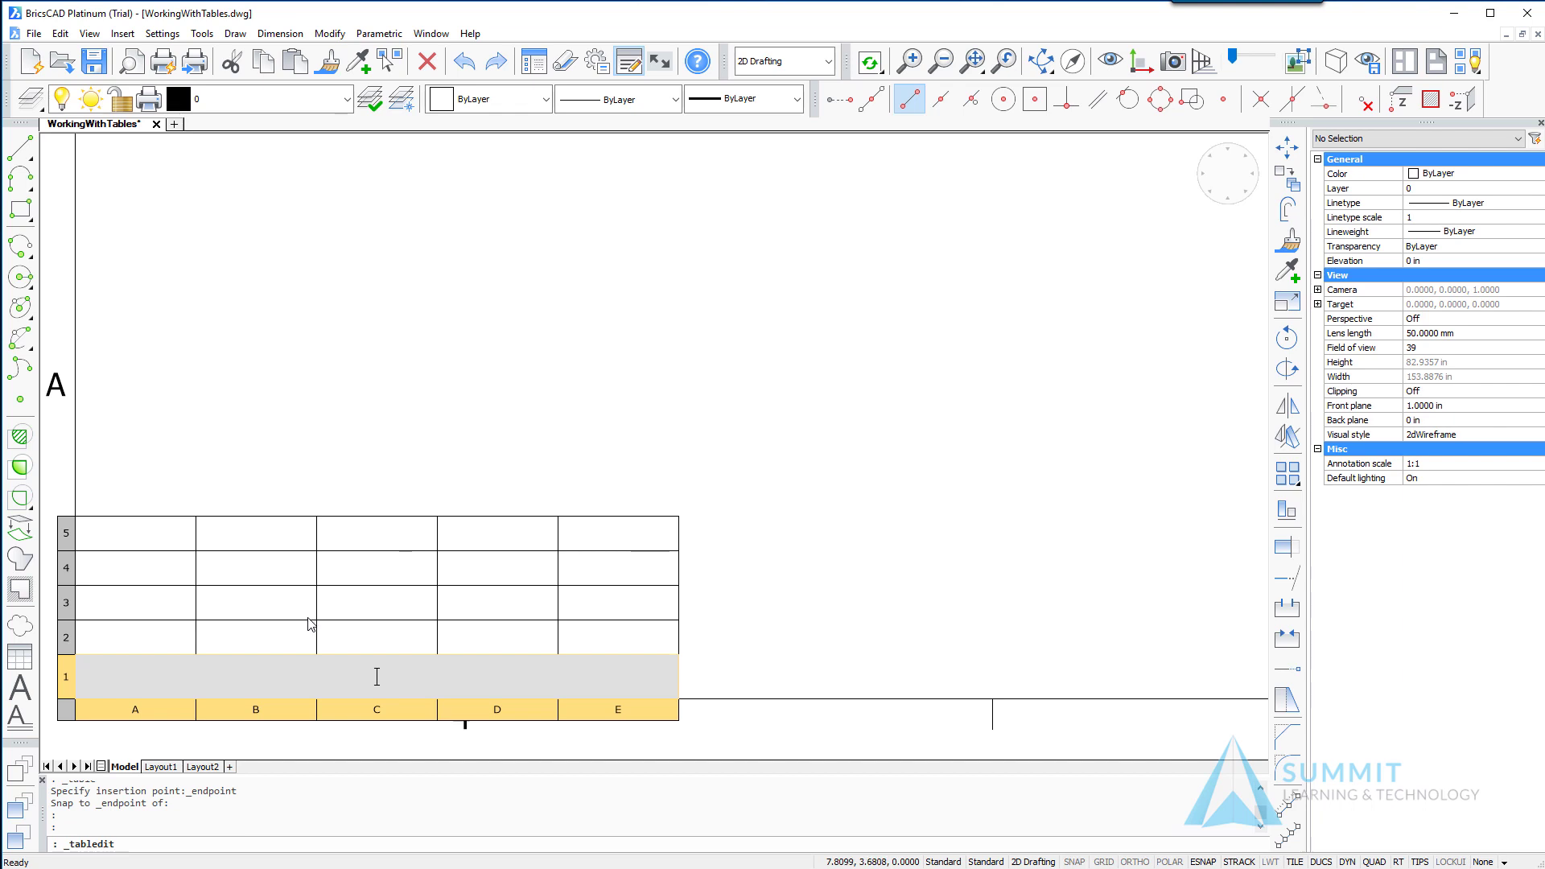
Step: Title the table REVISIONS
{"action": "type", "text": "REVISIONS"}
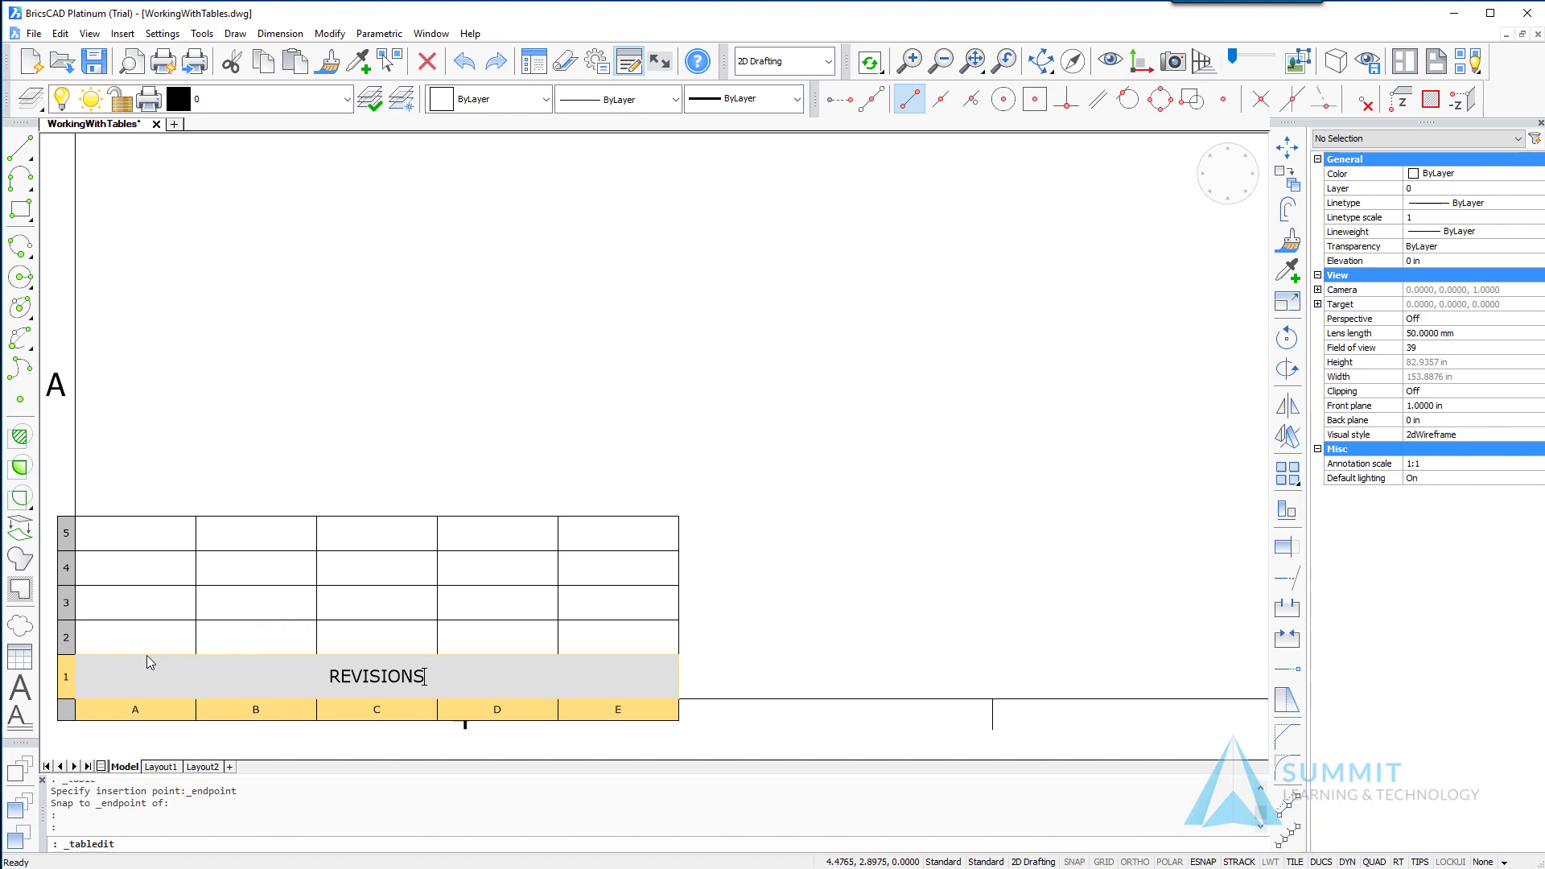
{"action": "key", "text": "Escape"}
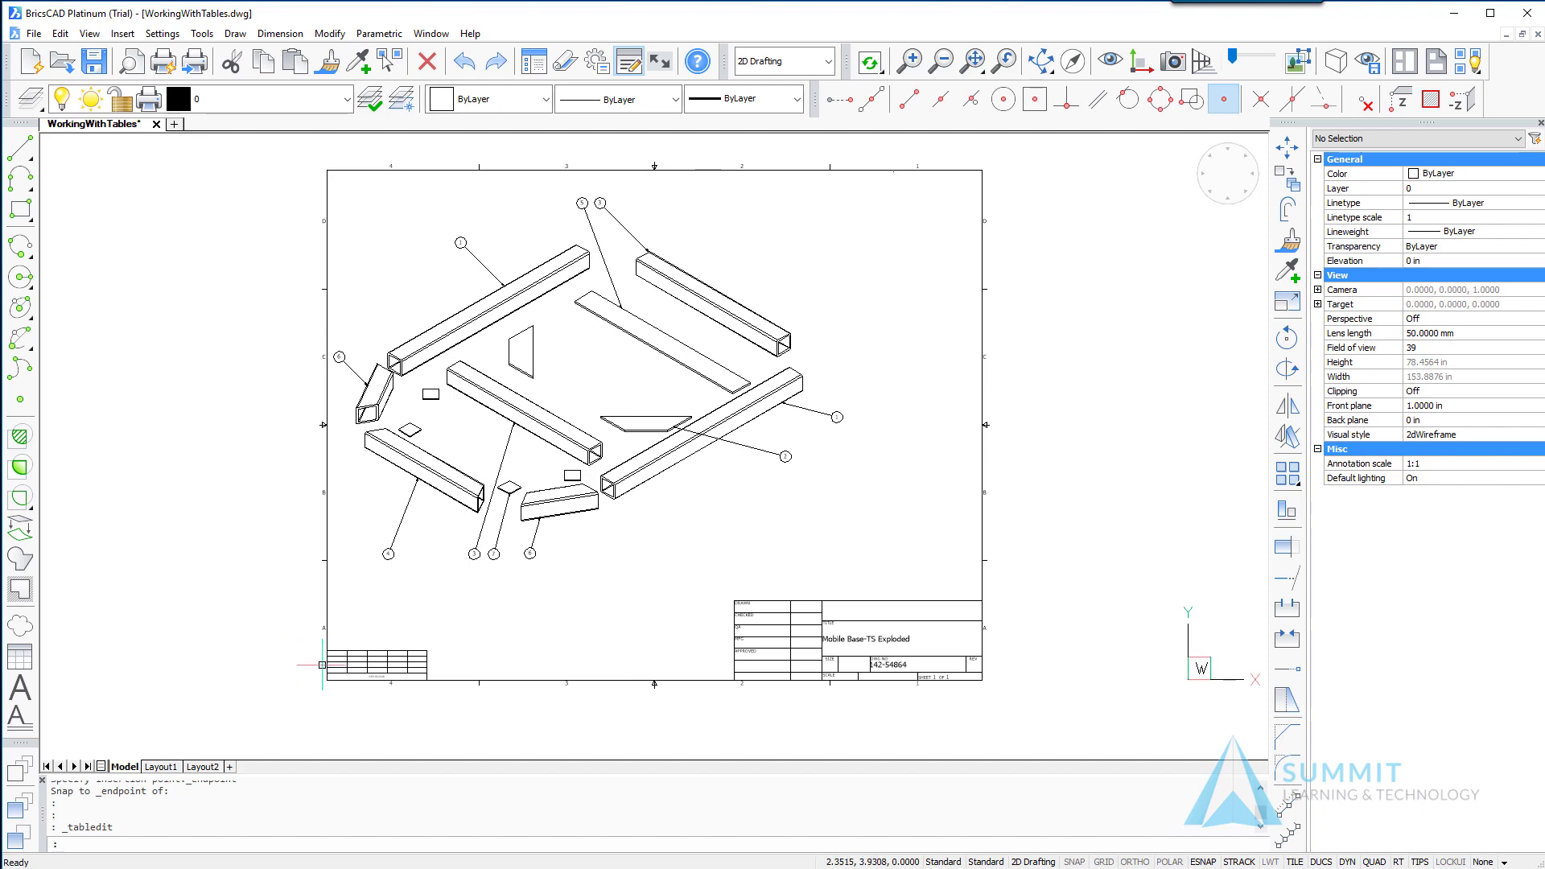
{"action": "scroll", "coordinate": [321, 665], "scroll_direction": "up", "scroll_amount": 6}
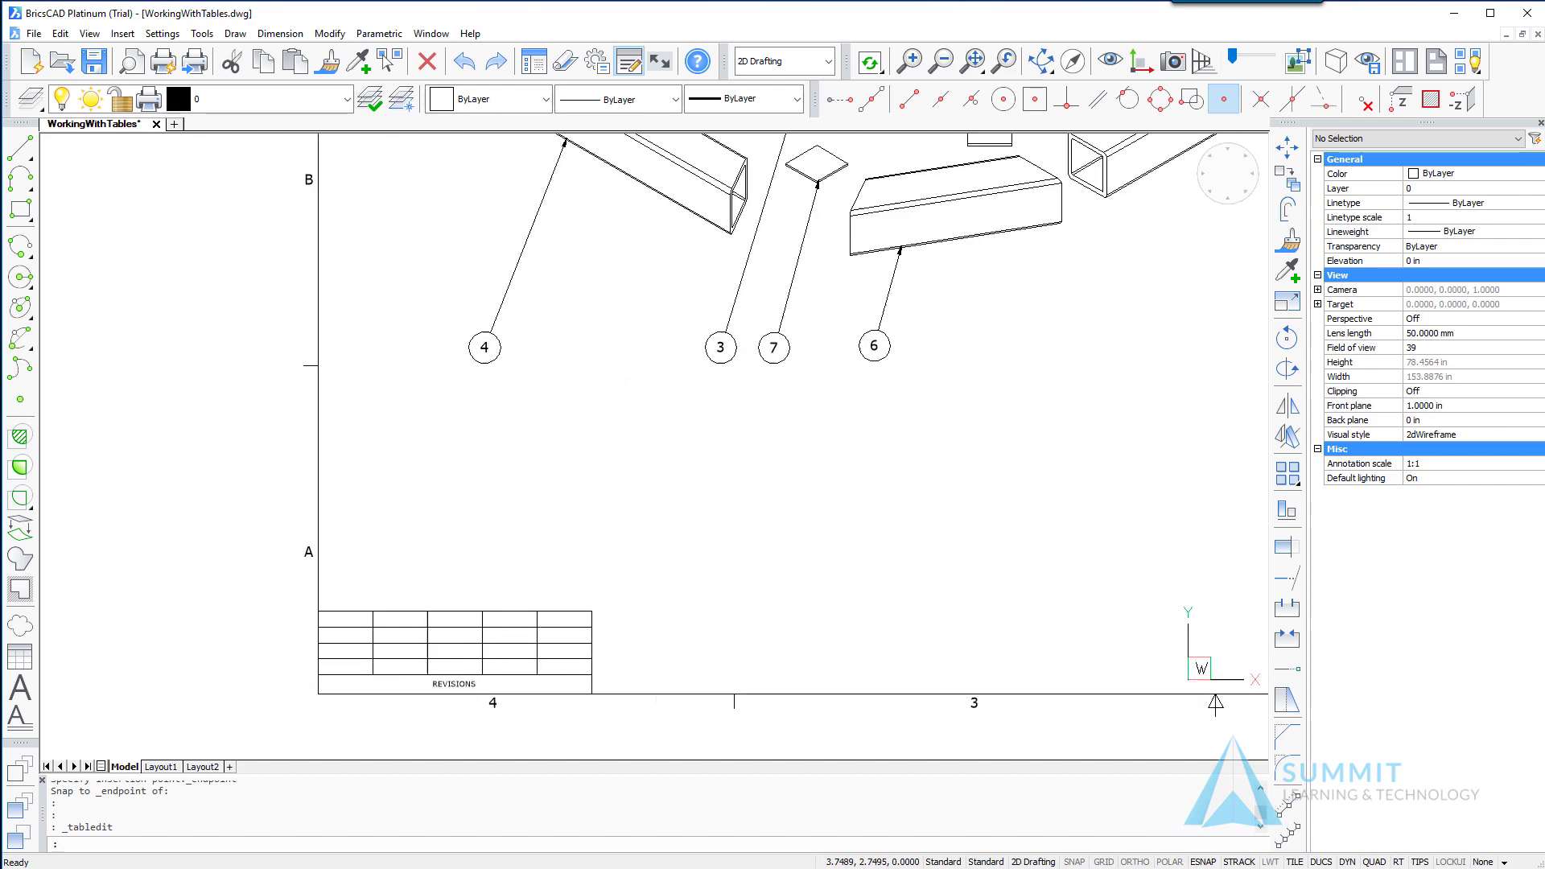
Step: Enter ZONE, REV., DESCRIPTION, DATE and APPROVED BY. across the header row
{"action": "left_click", "coordinate": [352, 663]}
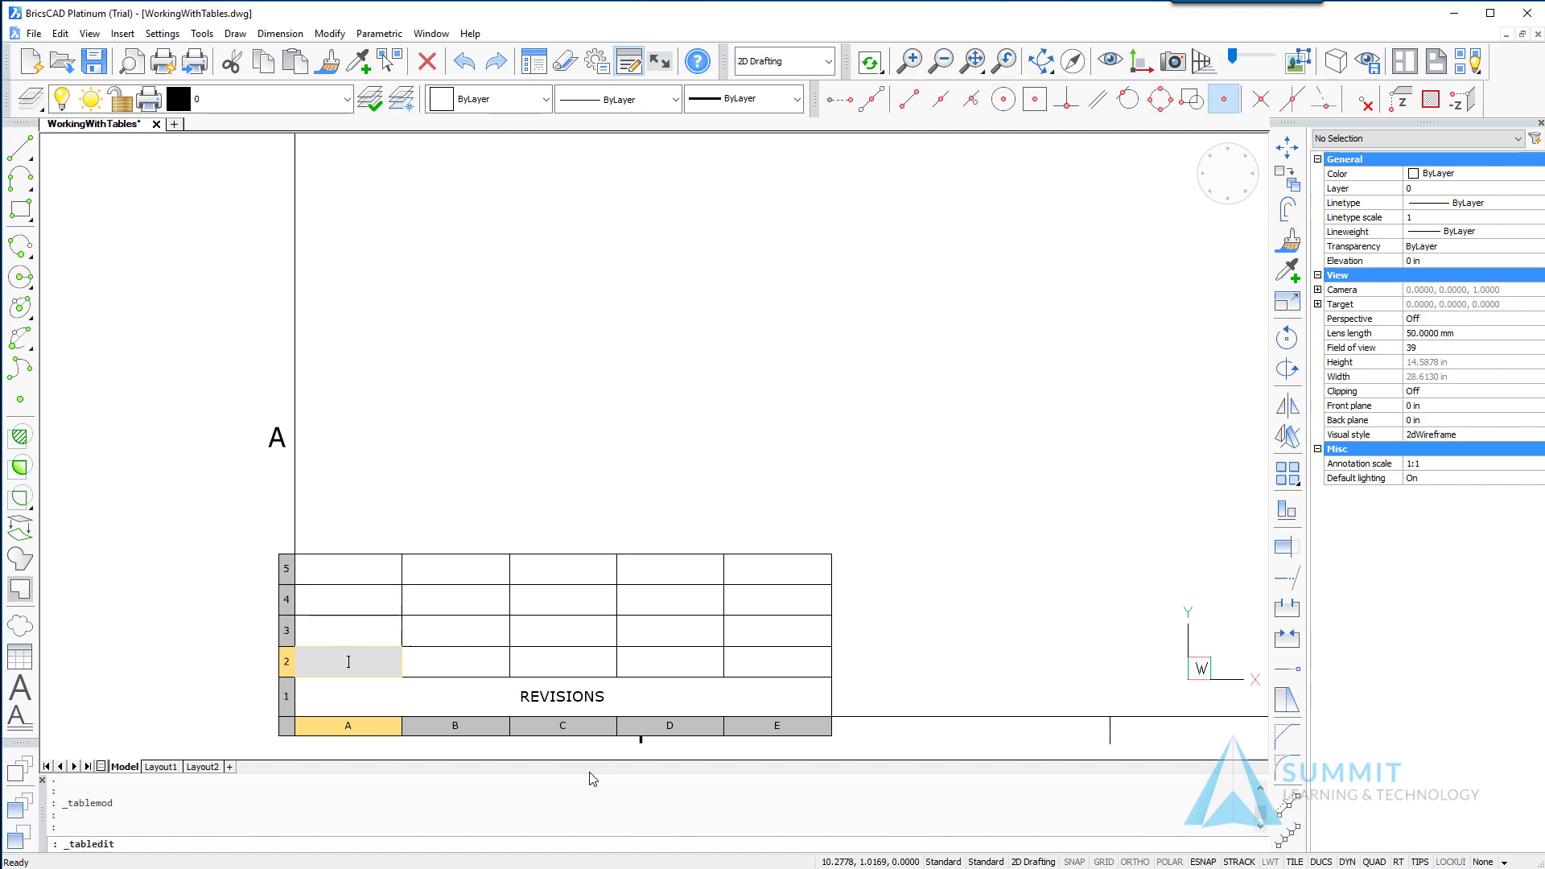
{"action": "type", "text": "ZONE"}
{"action": "key", "text": "Tab"}
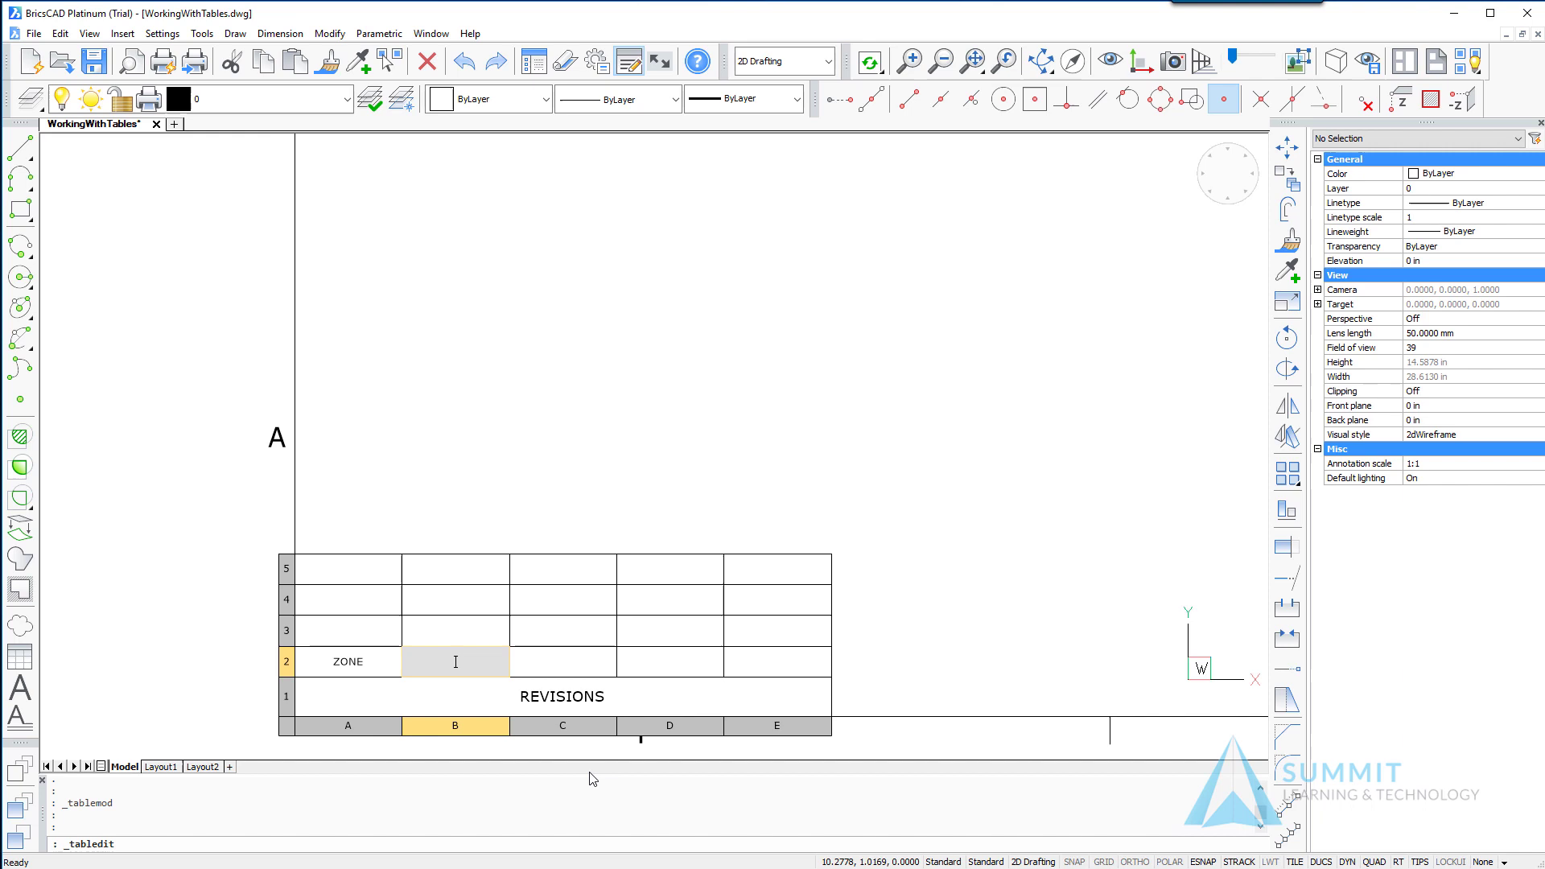
{"action": "type", "text": "RE"}
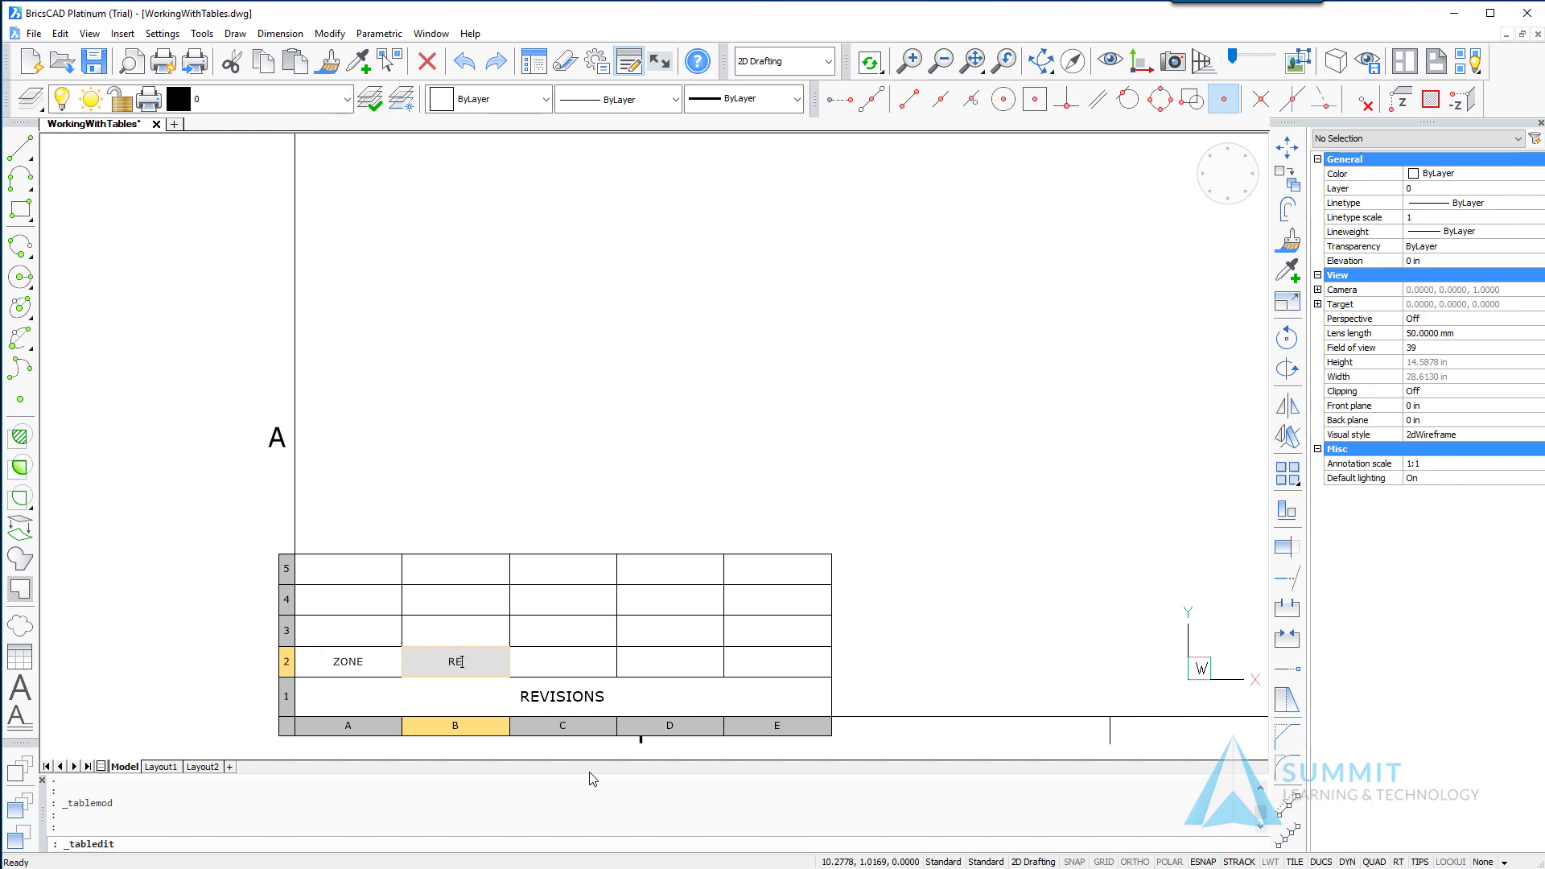
{"action": "type", "text": "V."}
{"action": "key", "text": "Tab"}
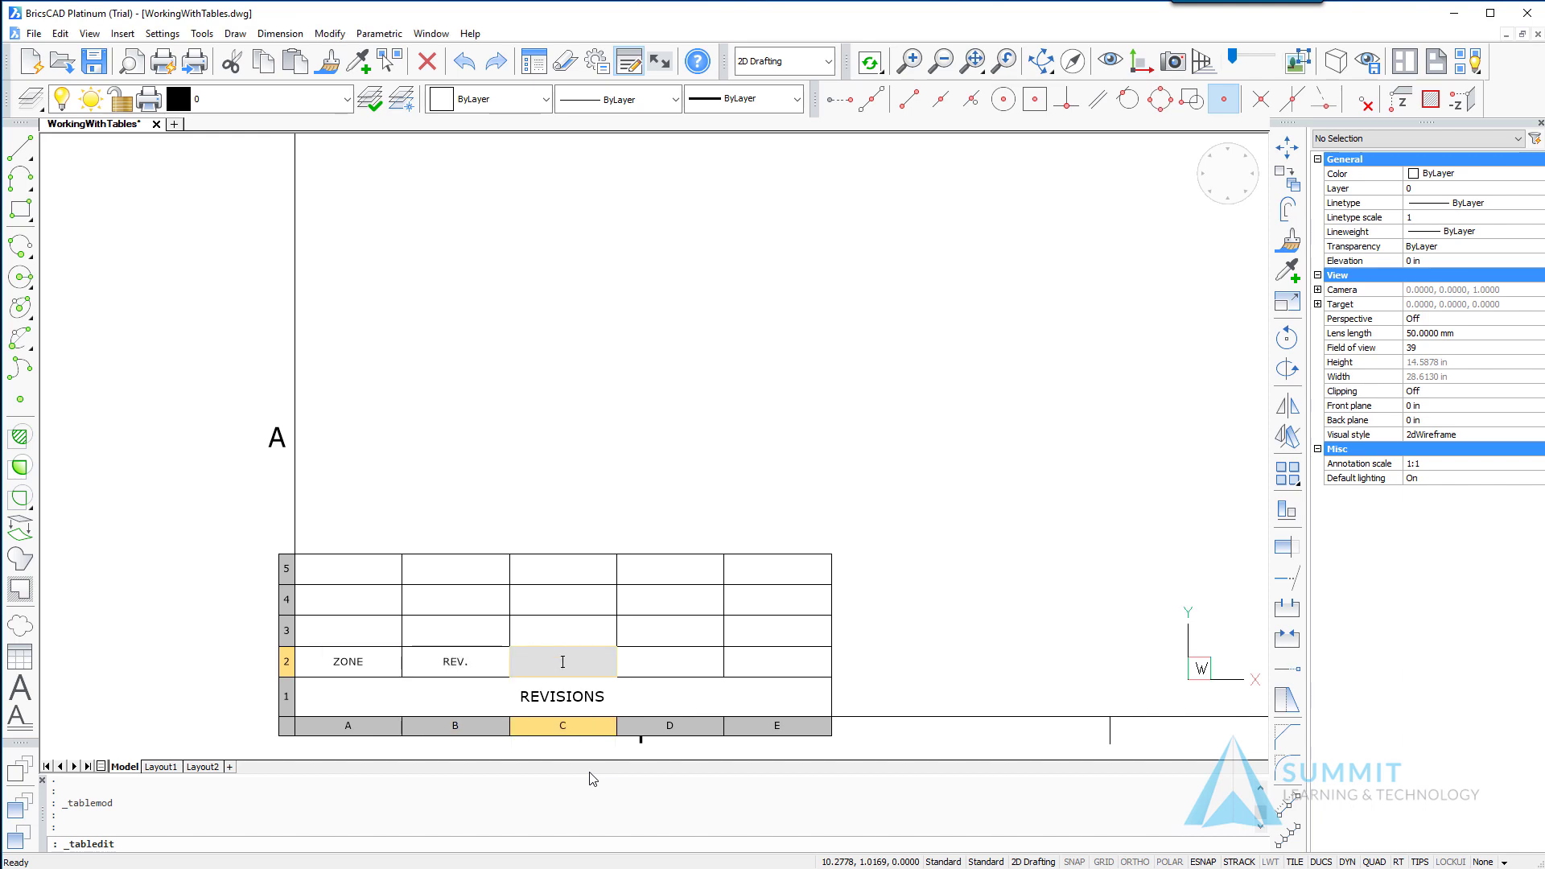
{"action": "type", "text": "DESCRIPTION"}
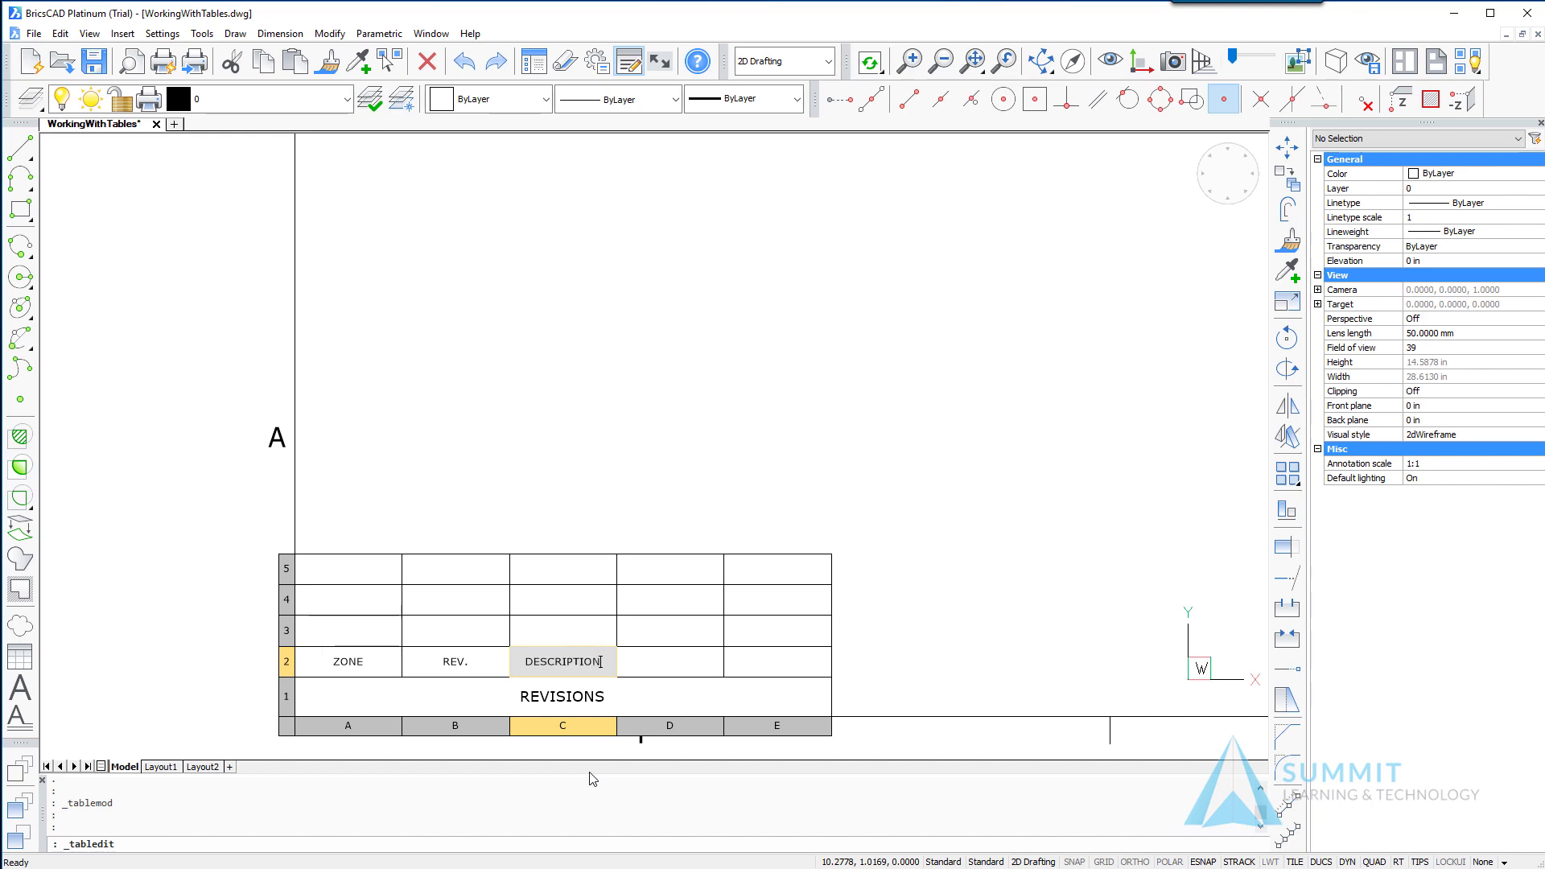
{"action": "key", "text": "Tab"}
{"action": "type", "text": "DAT"}
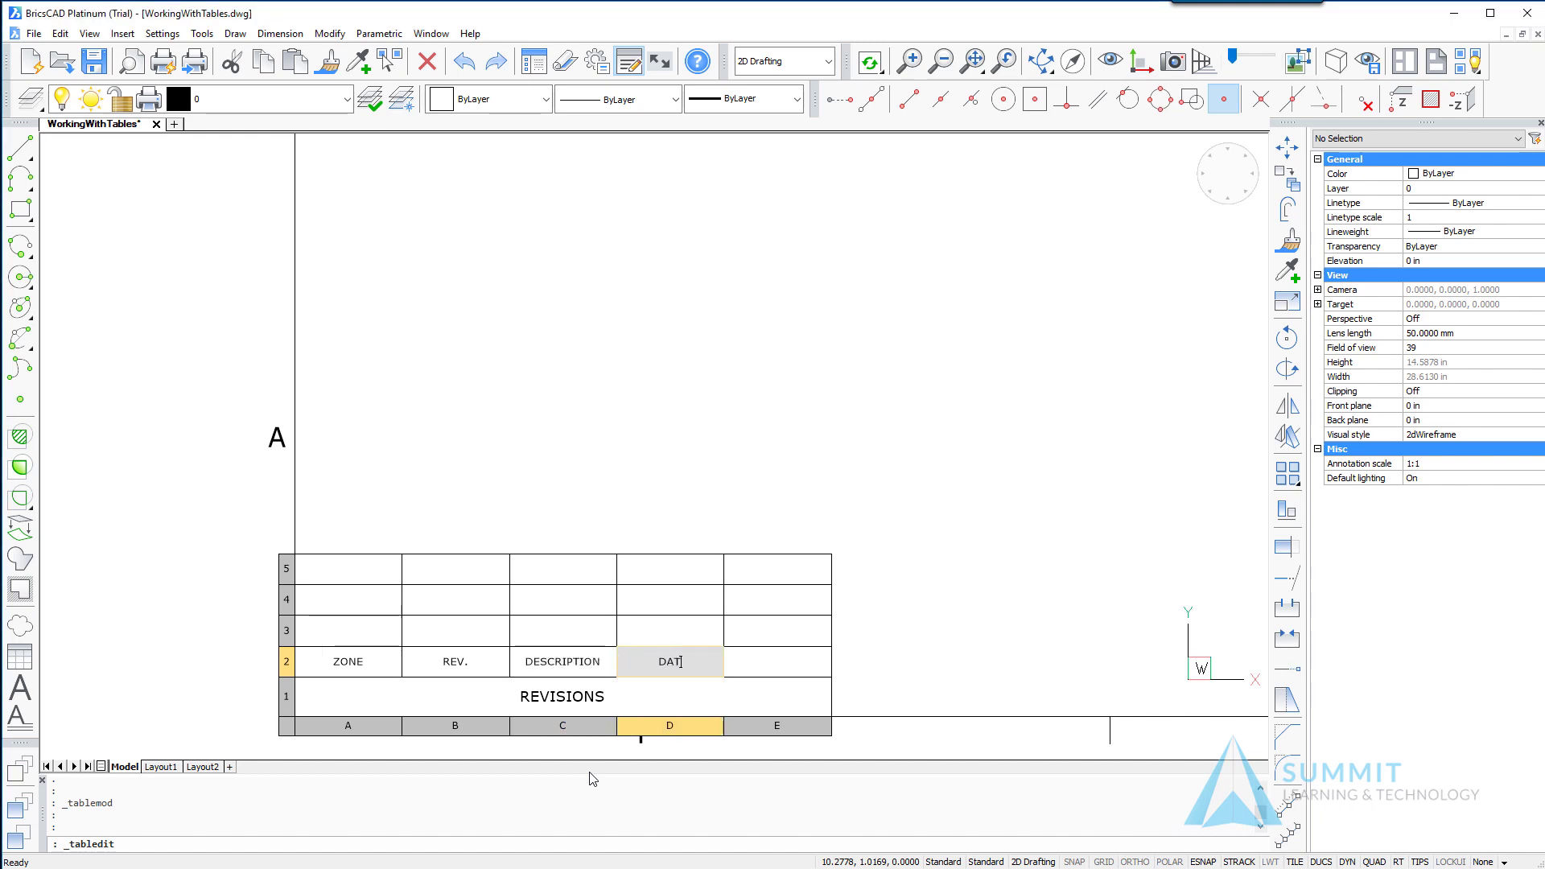
{"action": "type", "text": "E"}
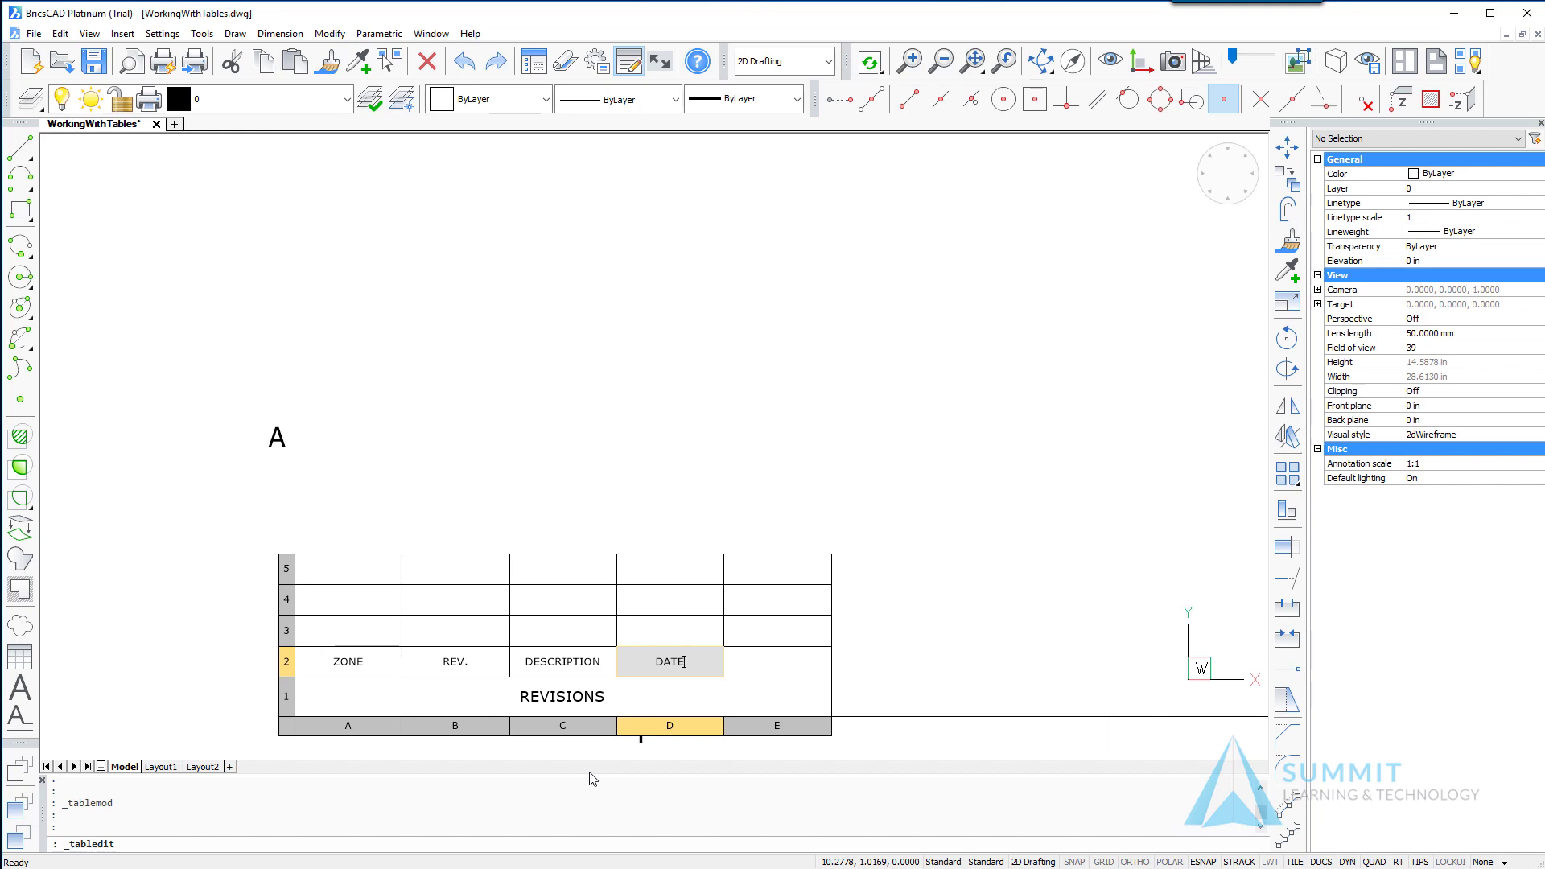
{"action": "key", "text": "Tab"}
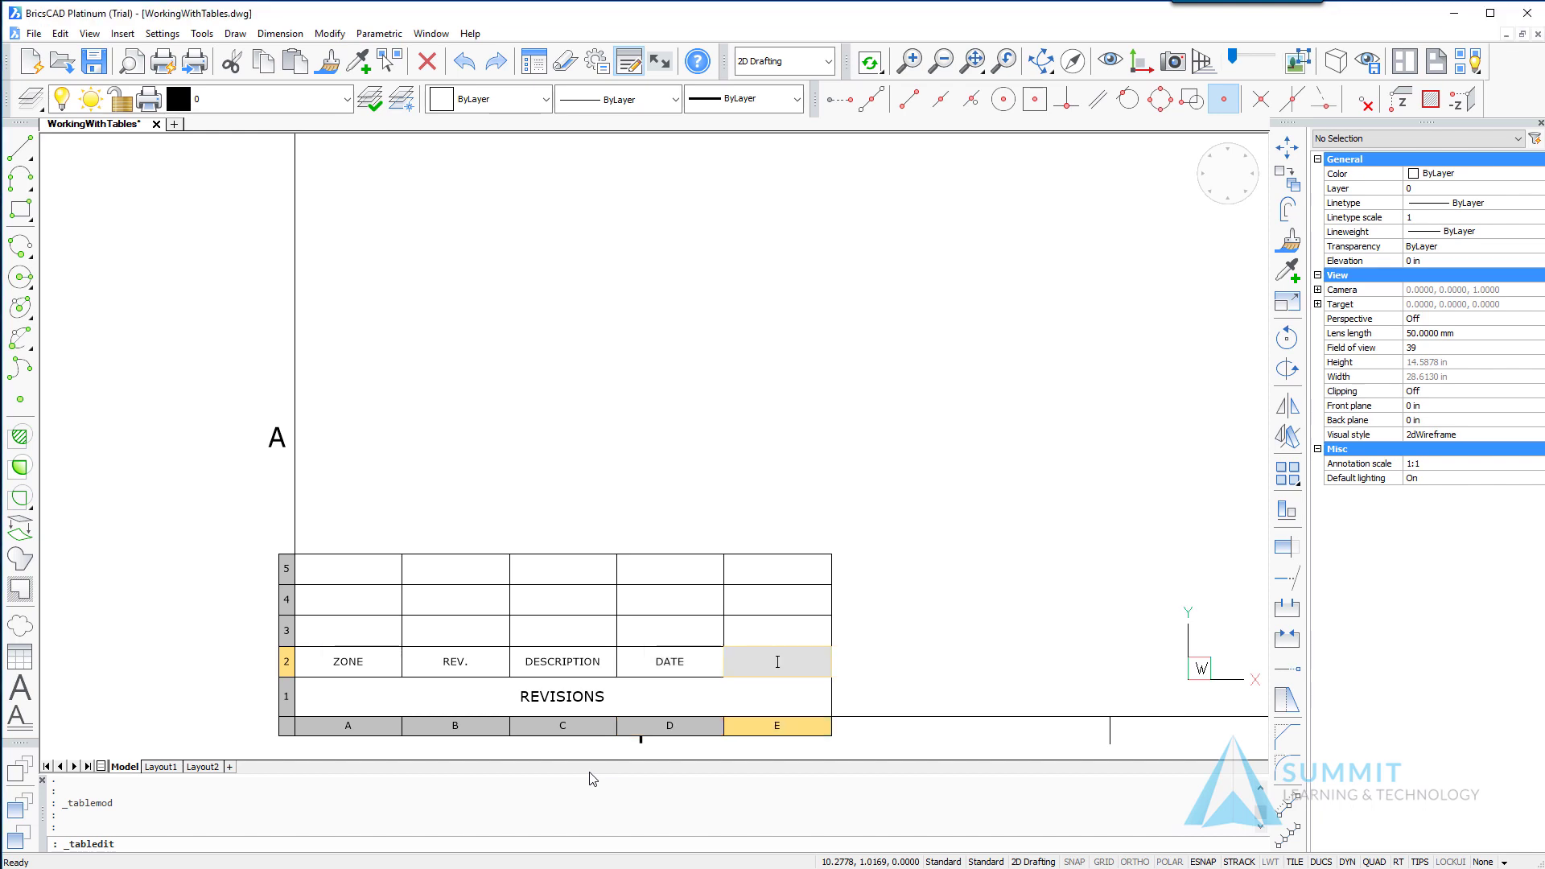
{"action": "type", "text": "APPRO"}
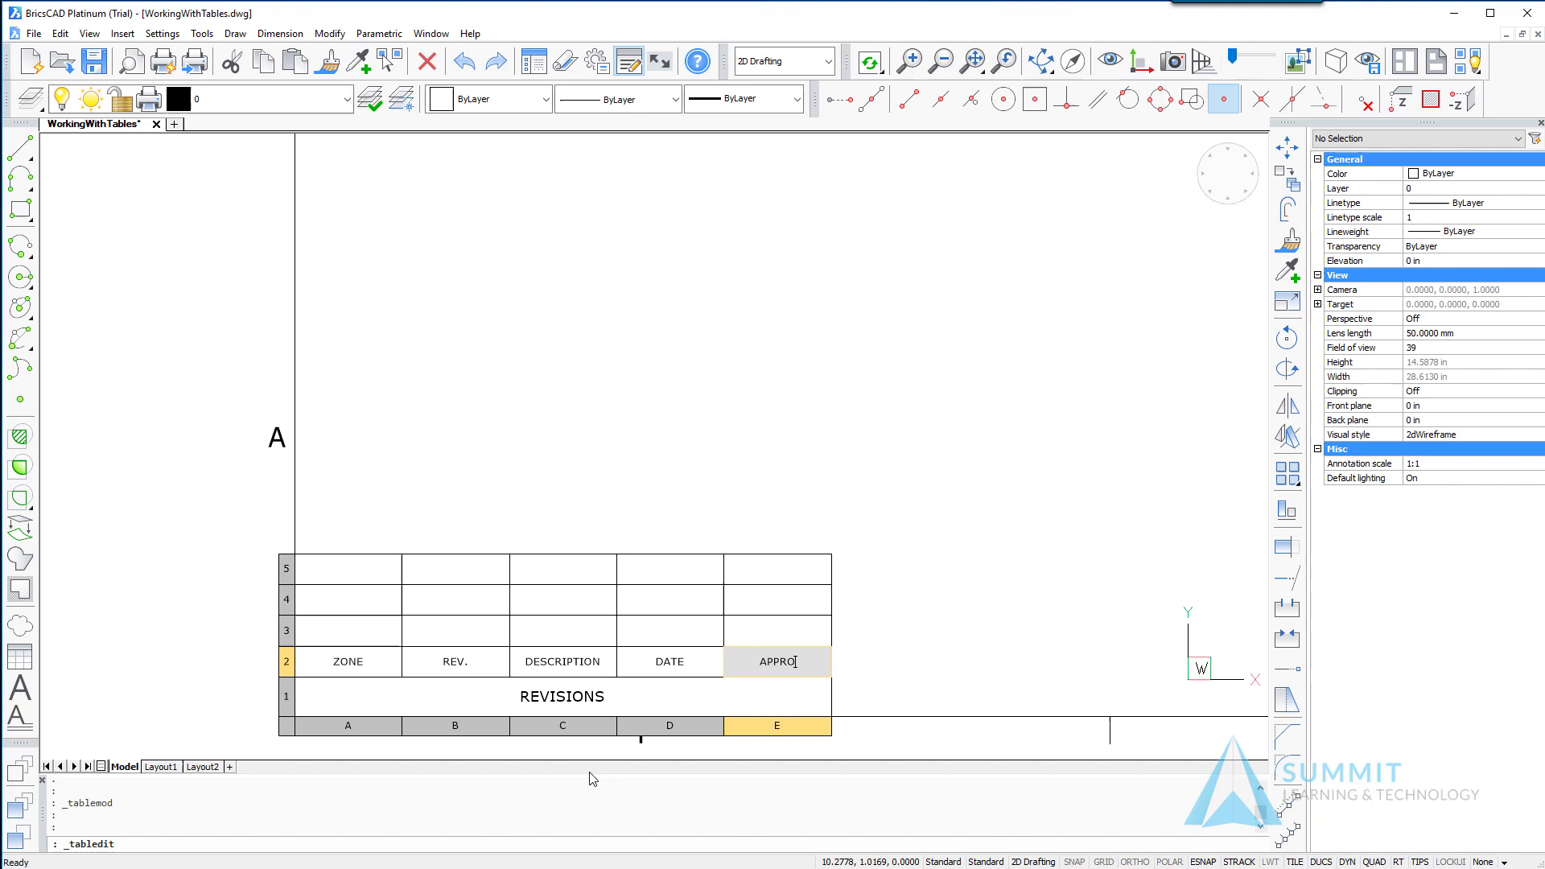
{"action": "type", "text": "VED BY."}
Step: Select the revision table and narrow the ZONE and REV. columns to fit their labels
{"action": "left_click", "coordinate": [920, 427]}
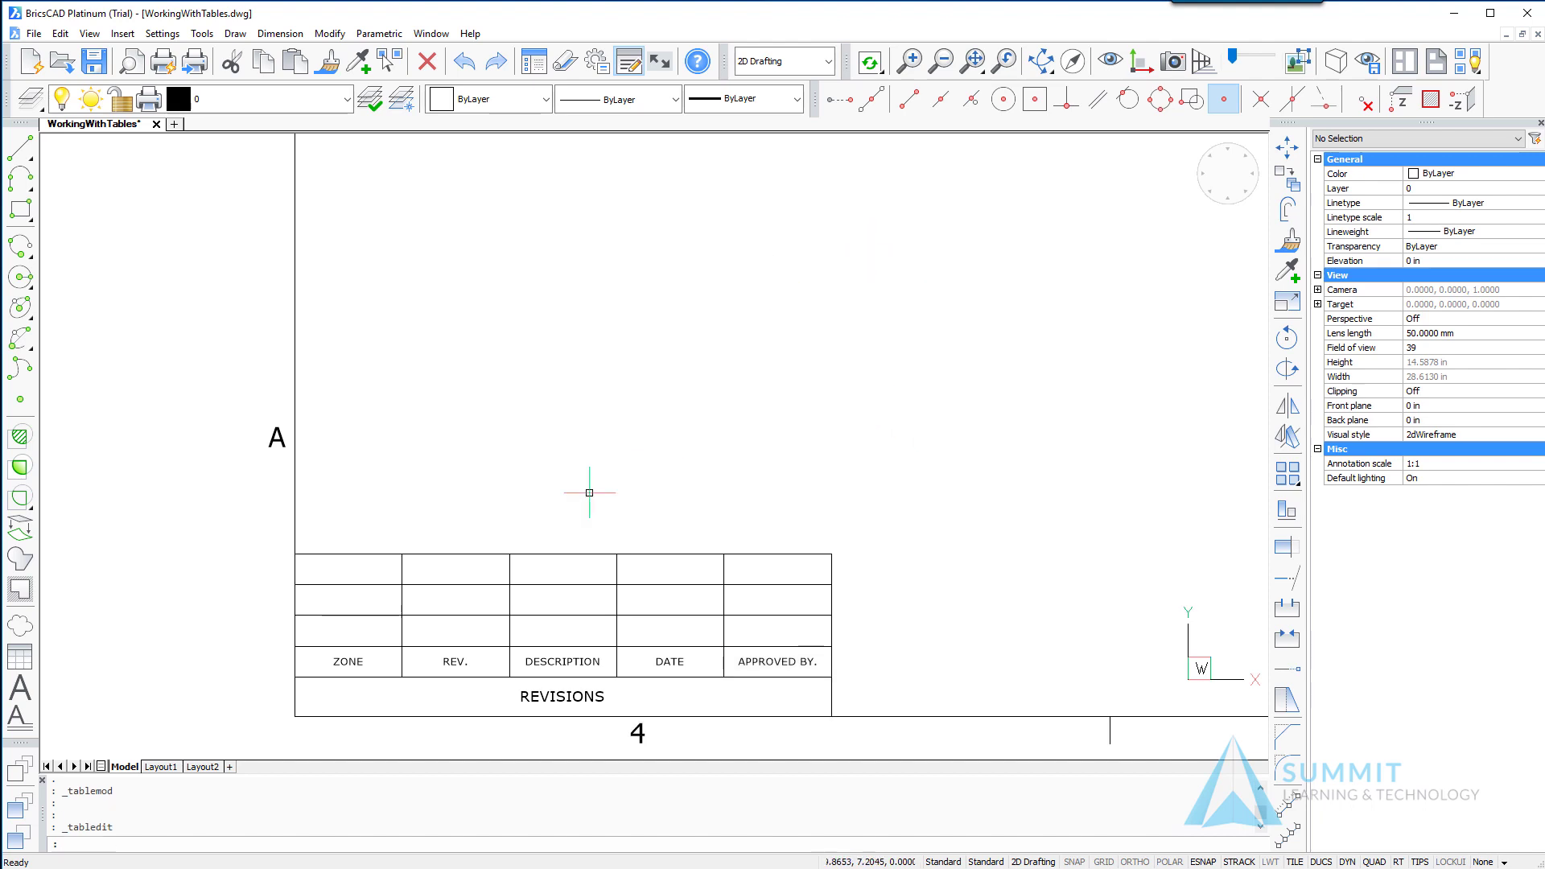
{"action": "left_click", "coordinate": [400, 638]}
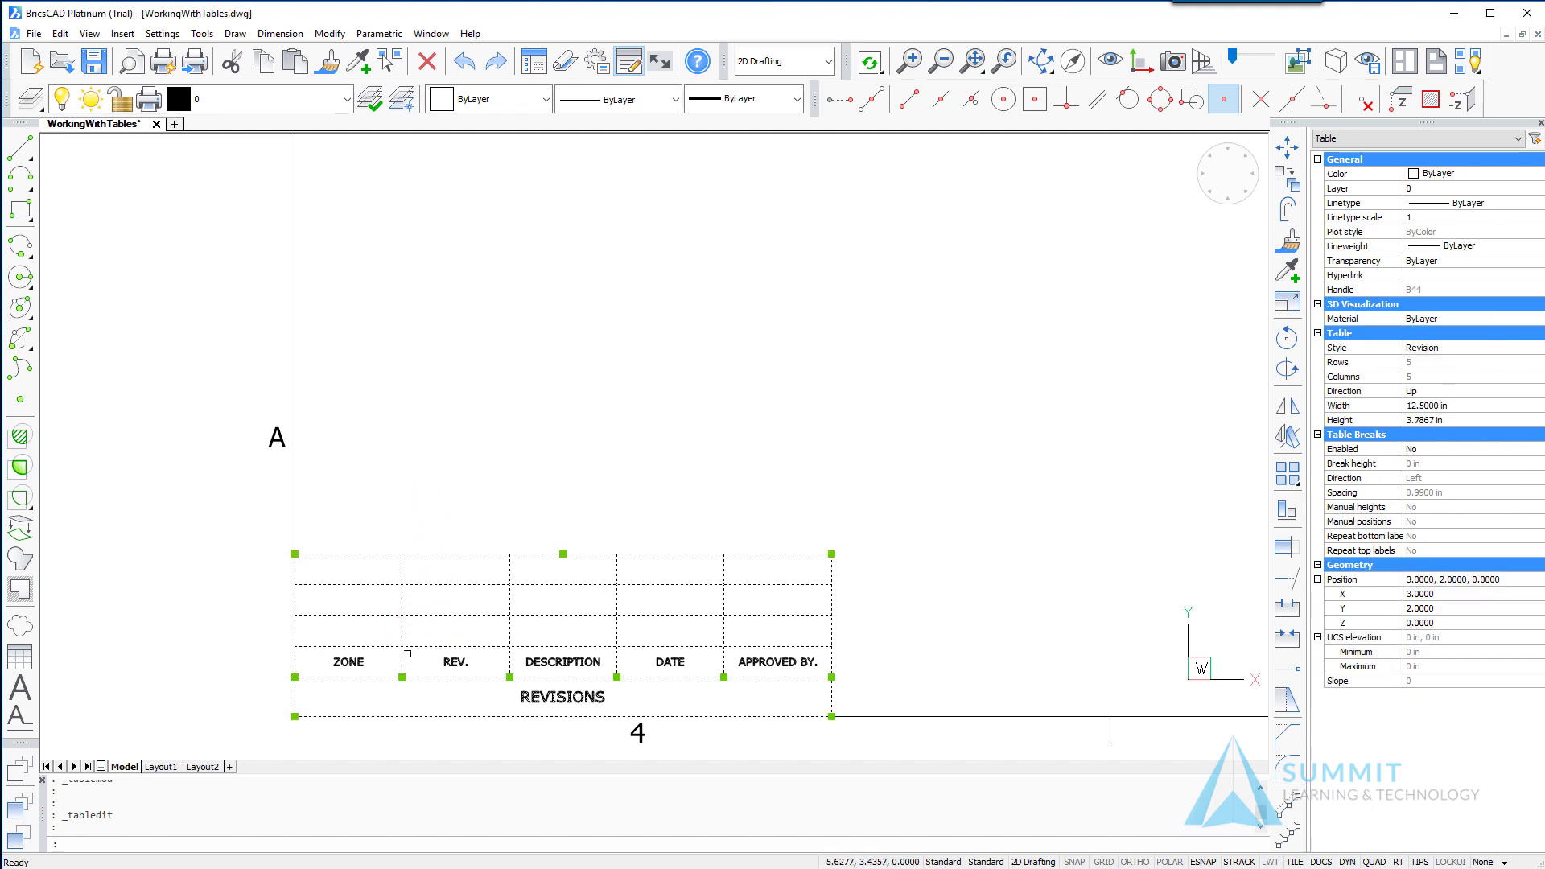
{"action": "left_click", "coordinate": [401, 677]}
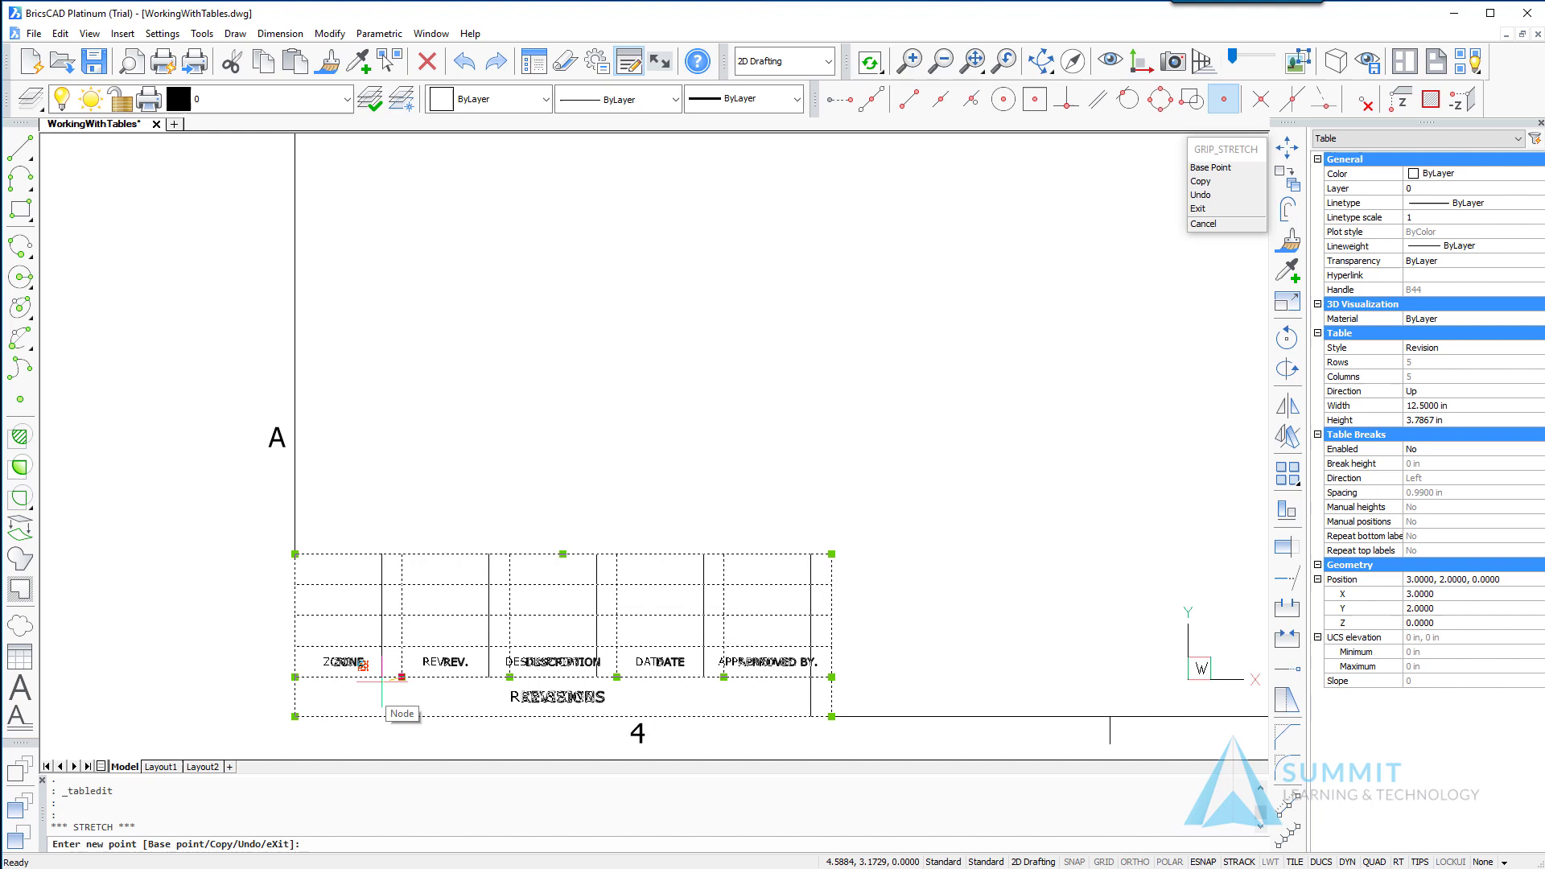
{"action": "left_click", "coordinate": [331, 679]}
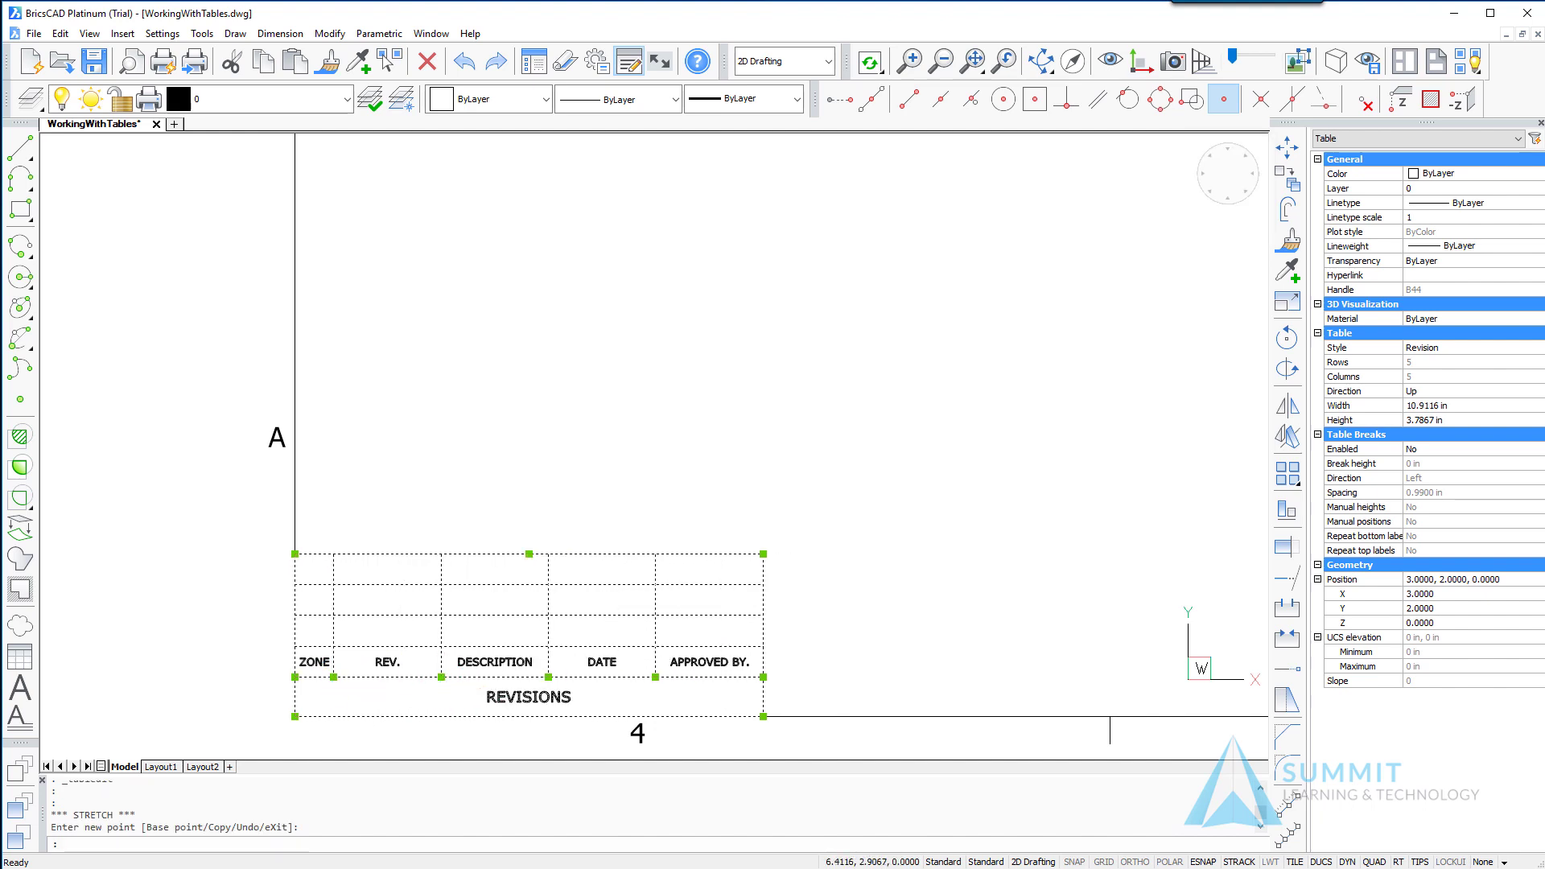
{"action": "left_click", "coordinate": [441, 676]}
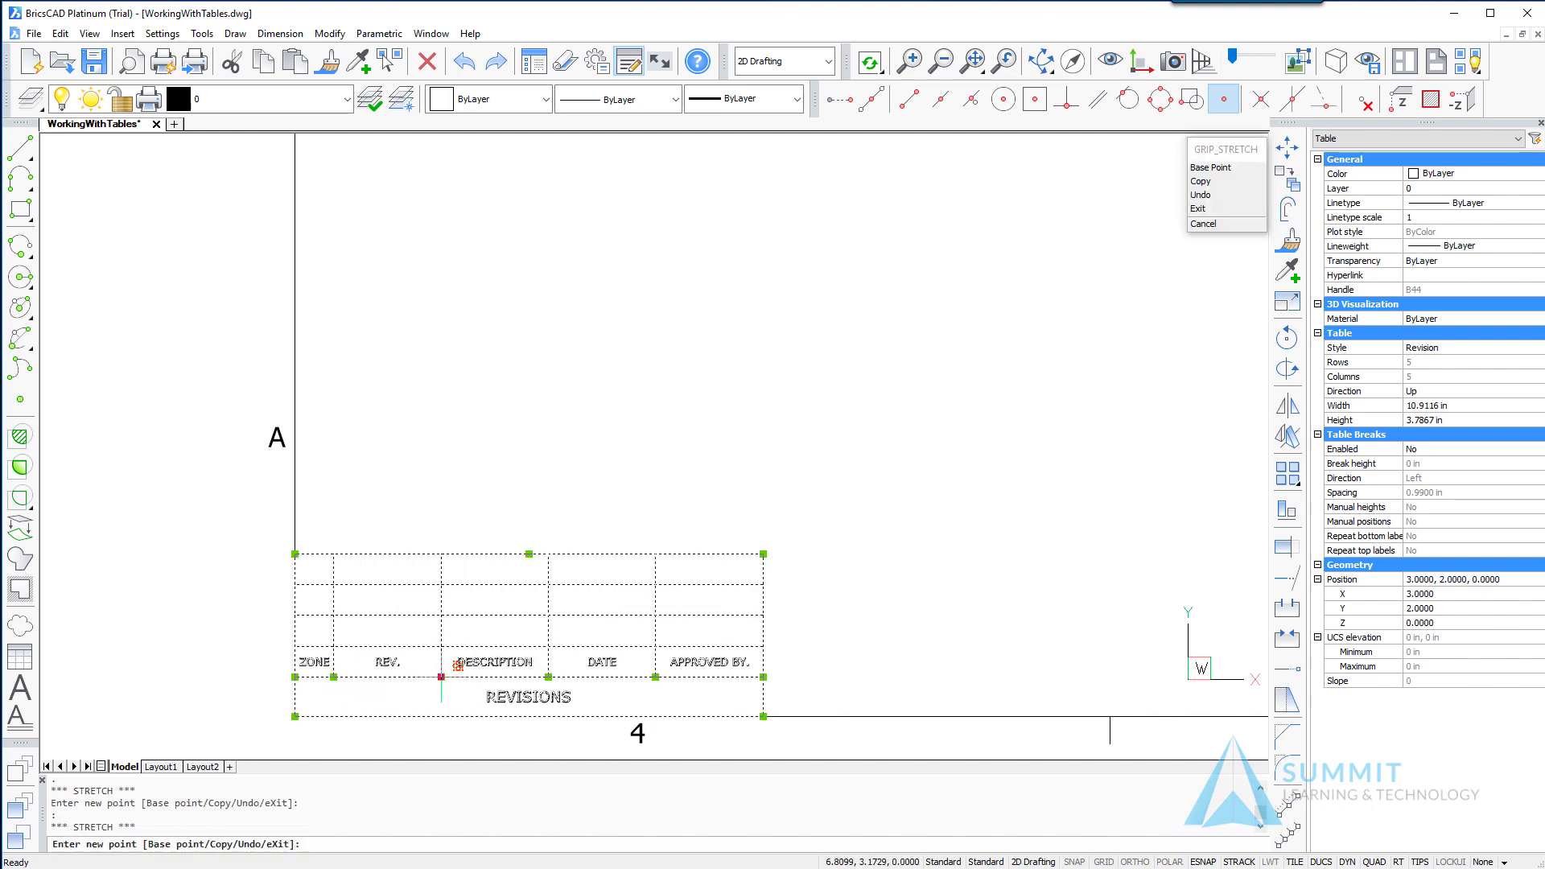
{"action": "left_click", "coordinate": [371, 686]}
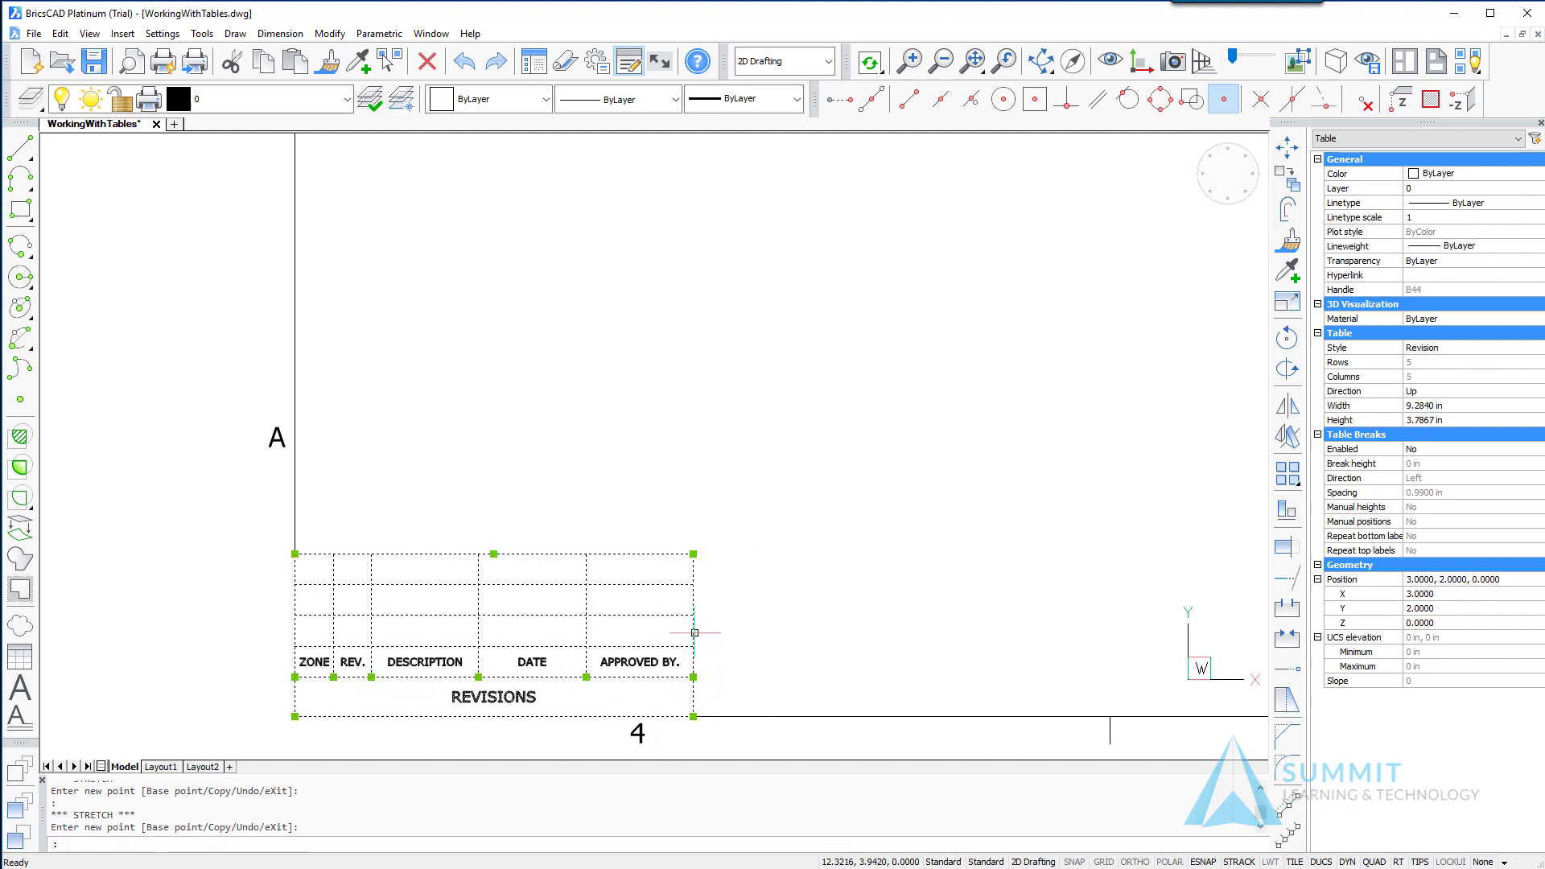
Step: Widen the table to the right, then adjust the DATE column and overall table width
{"action": "left_click", "coordinate": [692, 553]}
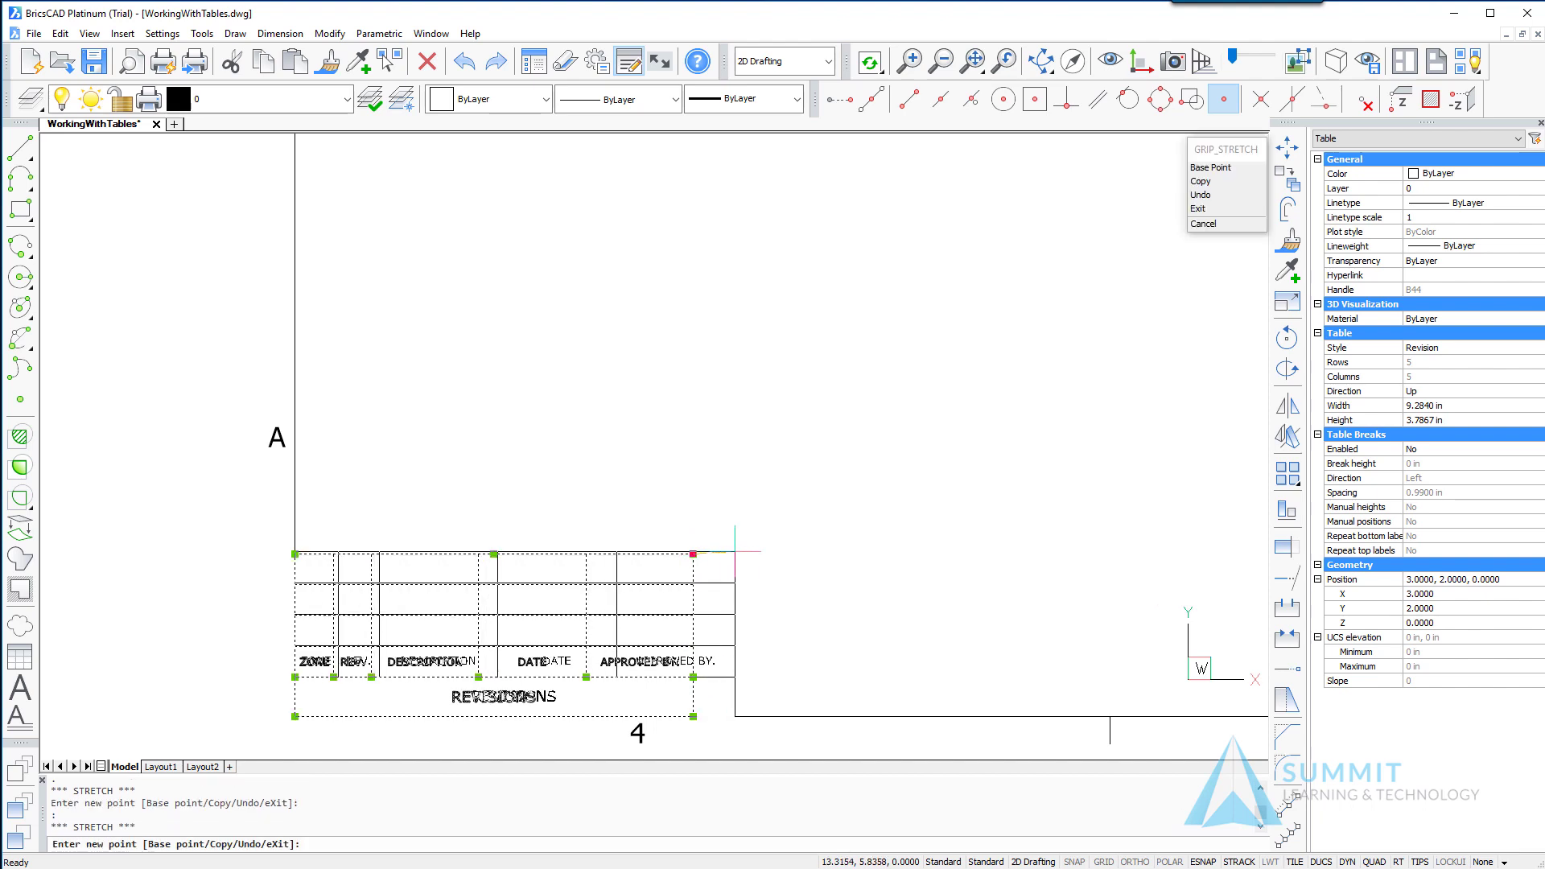
{"action": "left_click", "coordinate": [855, 553]}
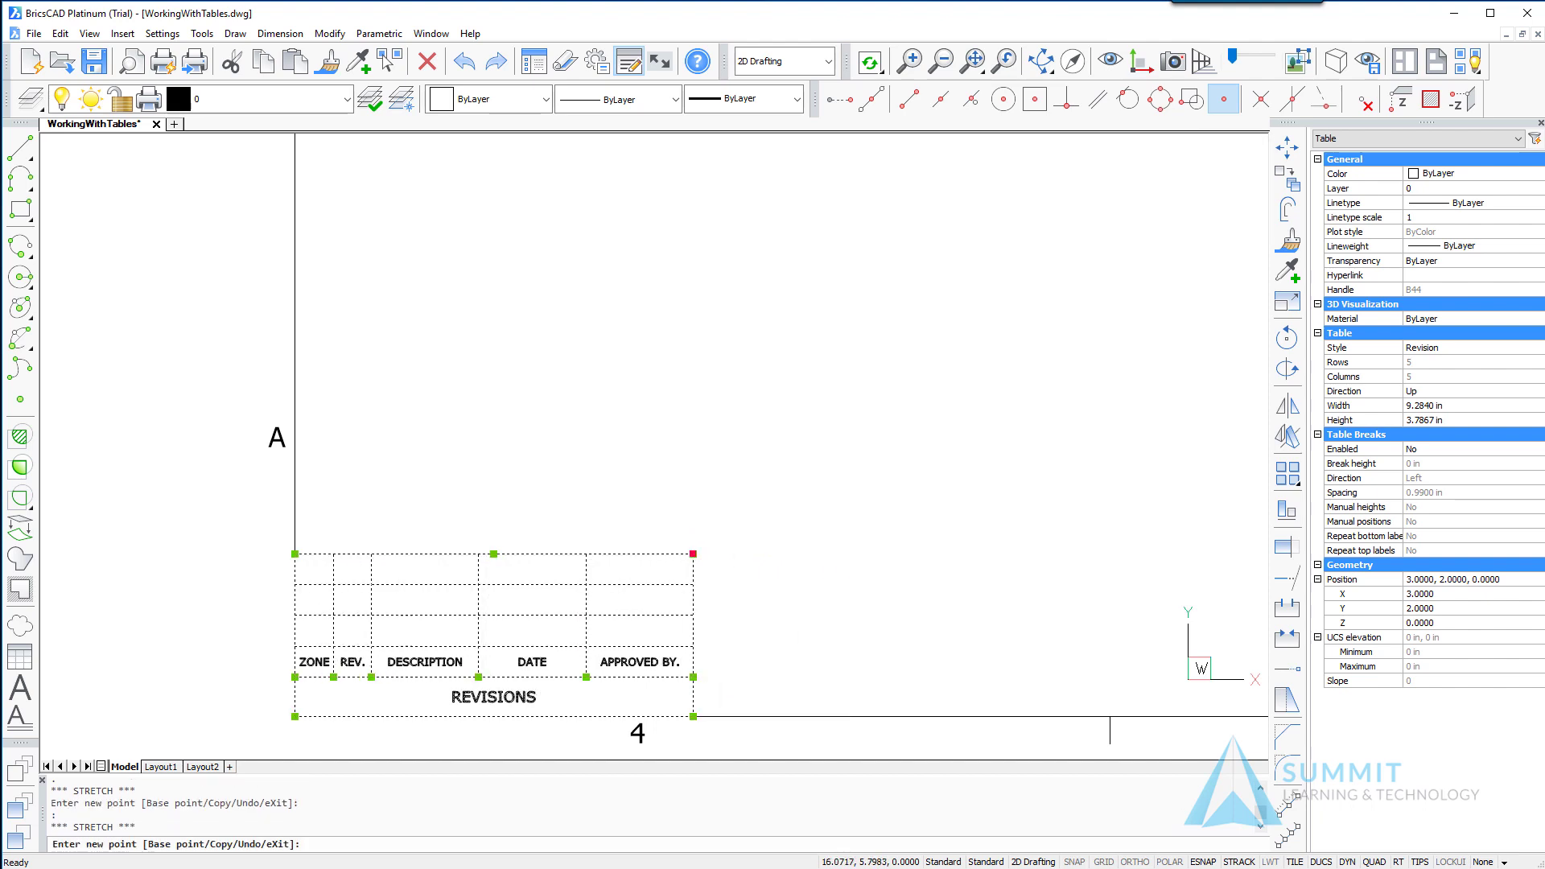
{"action": "left_click", "coordinate": [705, 677]}
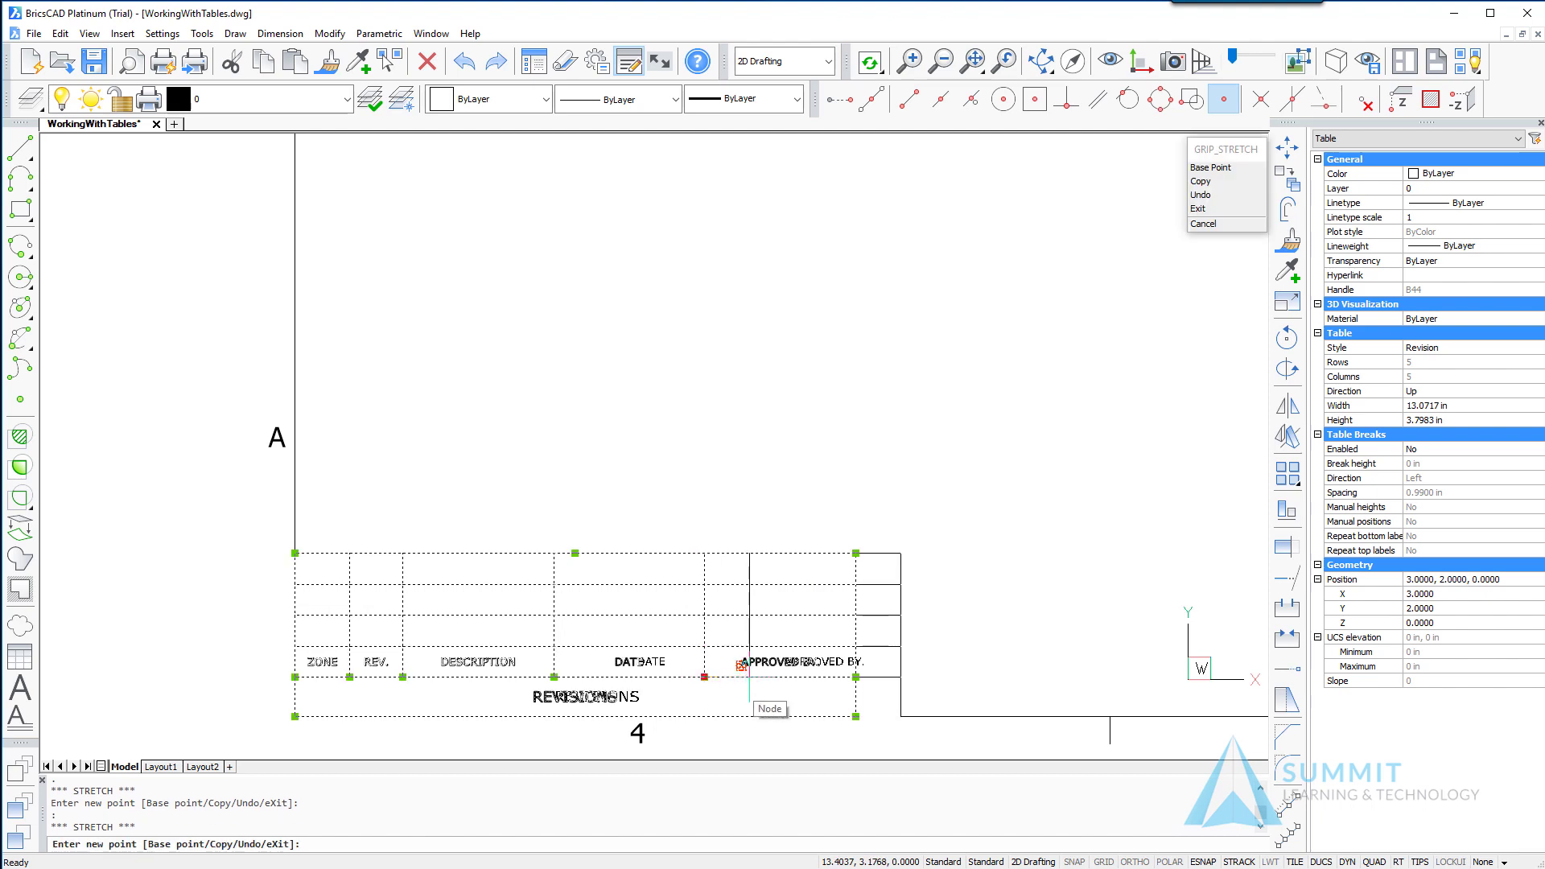
{"action": "left_click", "coordinate": [742, 677]}
{"action": "left_click", "coordinate": [891, 677]}
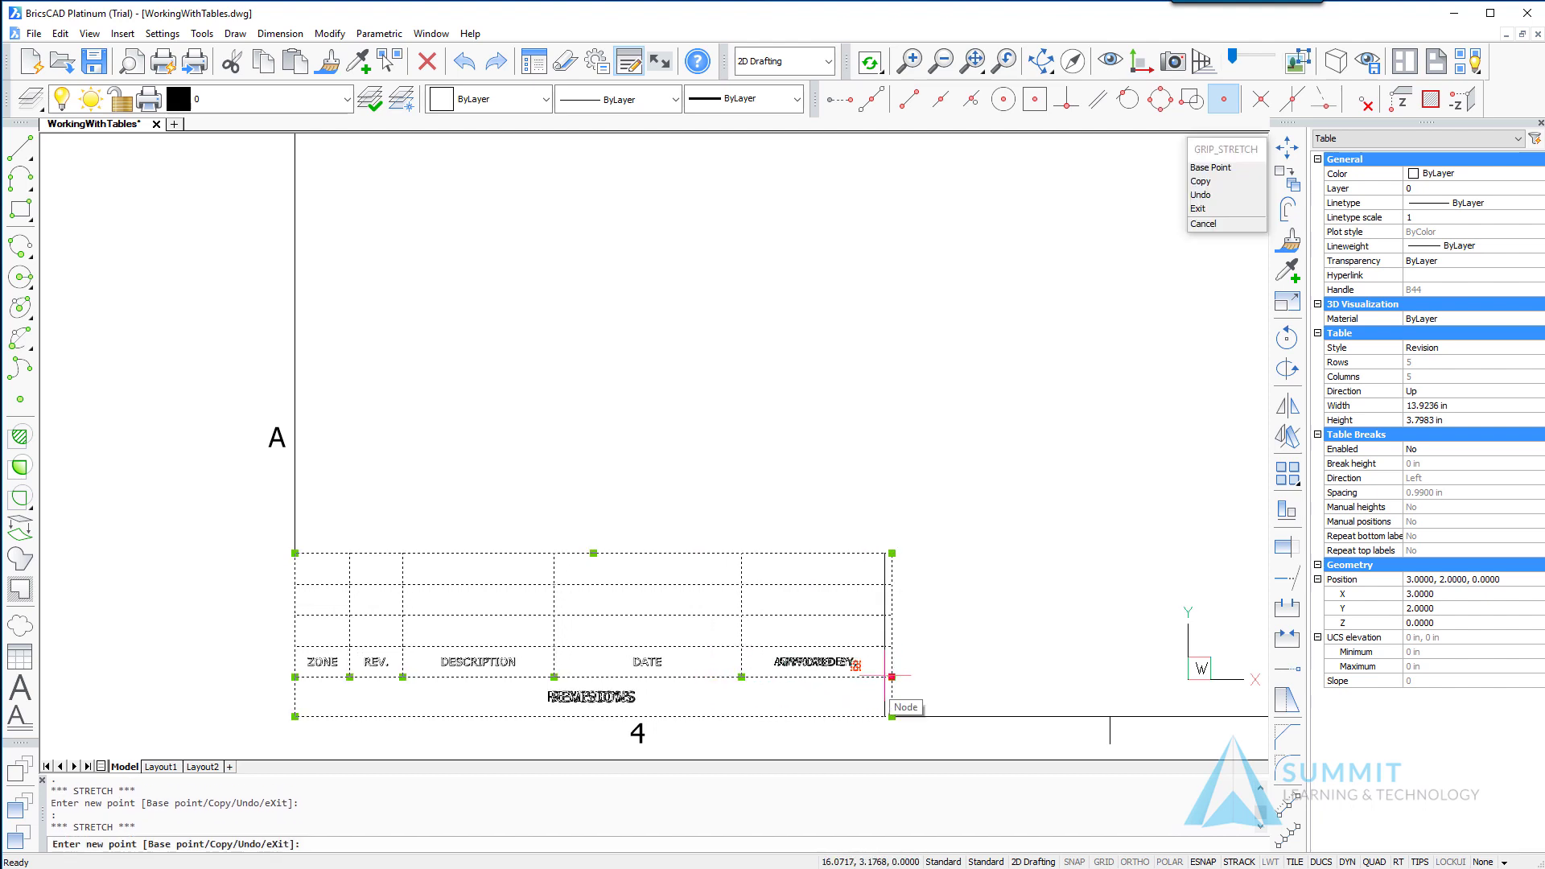
{"action": "left_click", "coordinate": [855, 665]}
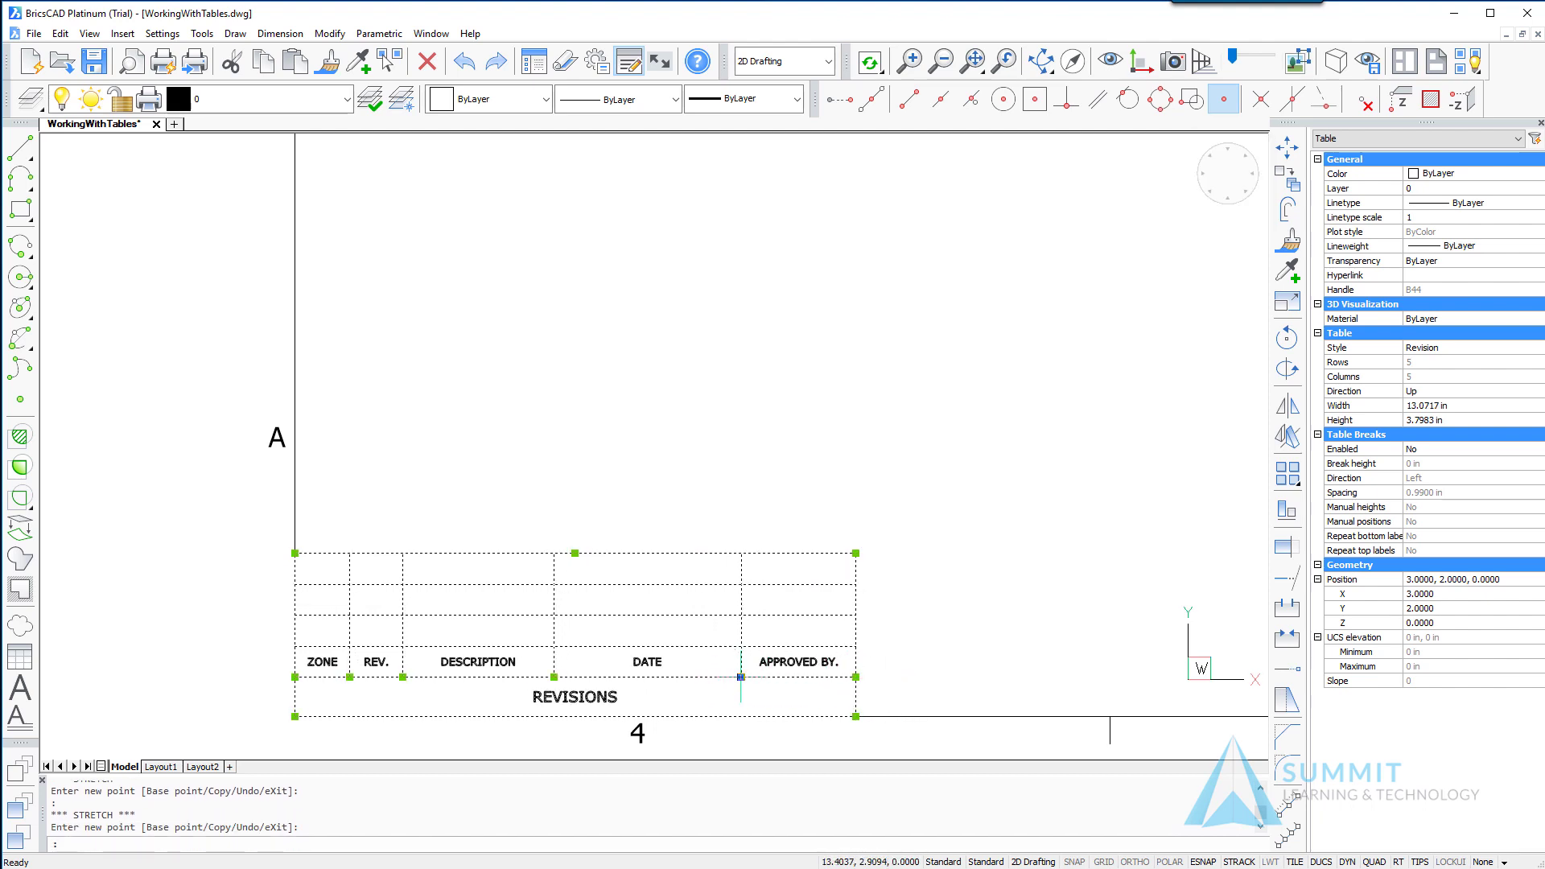
{"action": "left_click", "coordinate": [741, 677]}
{"action": "left_click", "coordinate": [633, 677]}
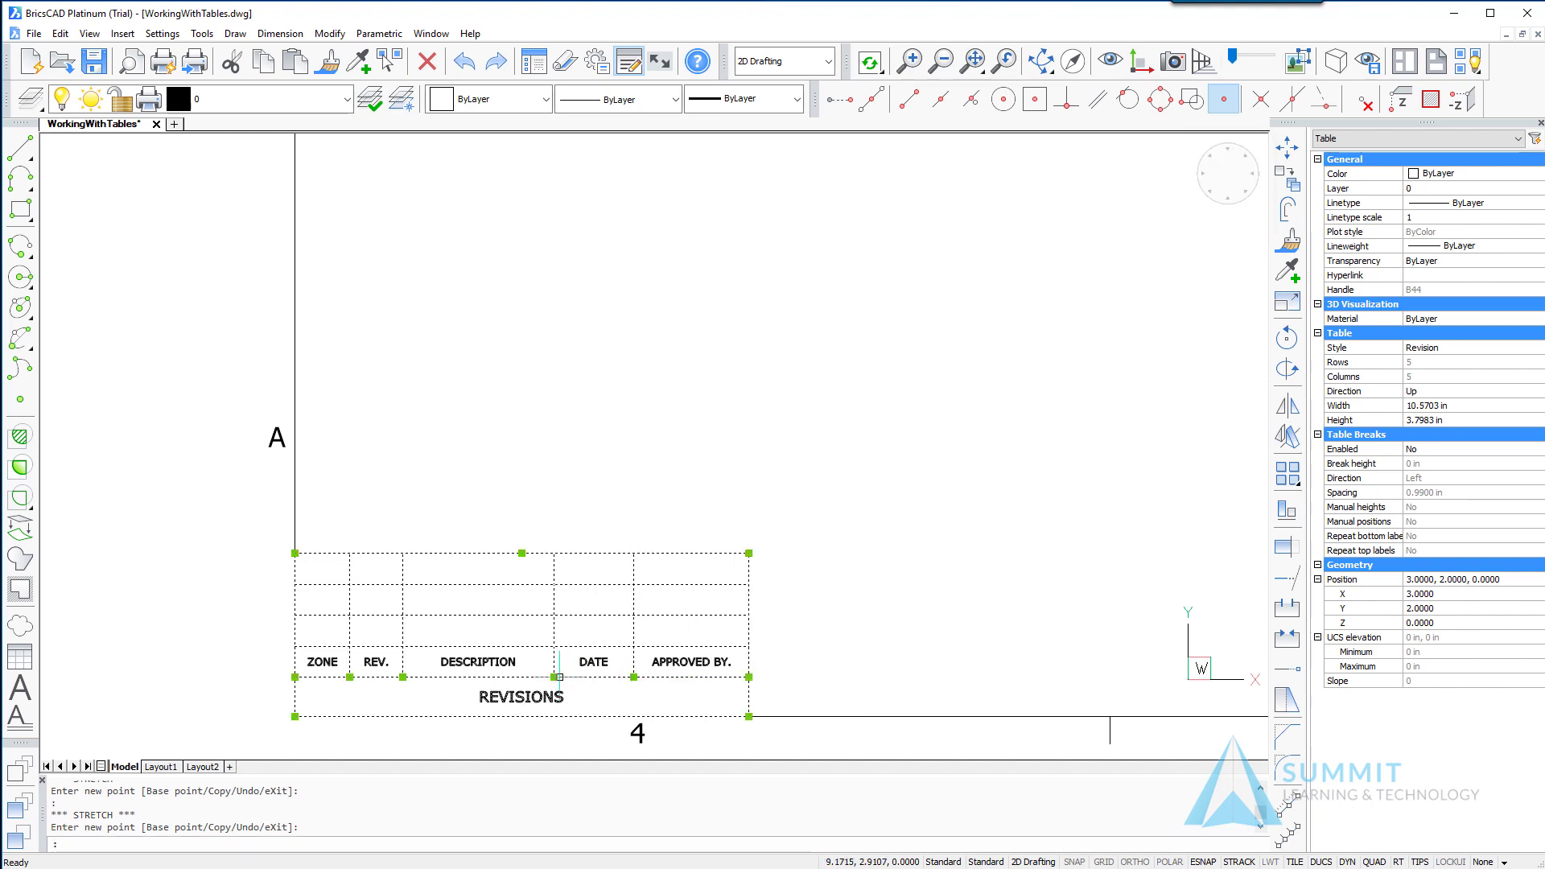
Step: Widen DESCRIPTION, narrow DATE to fit its label, and deselect the table
{"action": "left_click", "coordinate": [553, 677]}
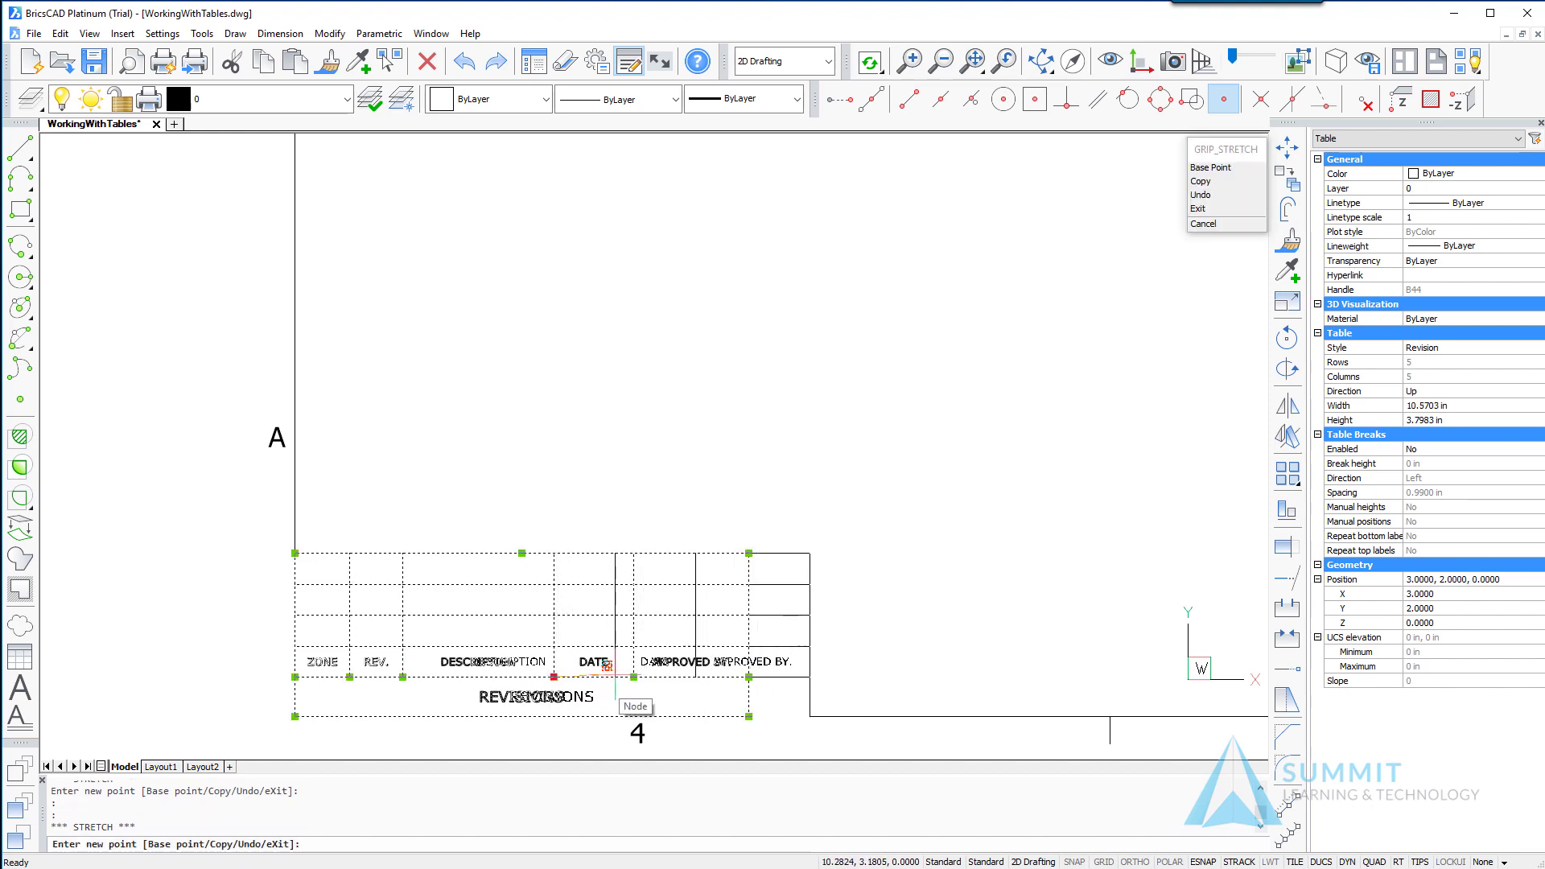
{"action": "left_click", "coordinate": [652, 677]}
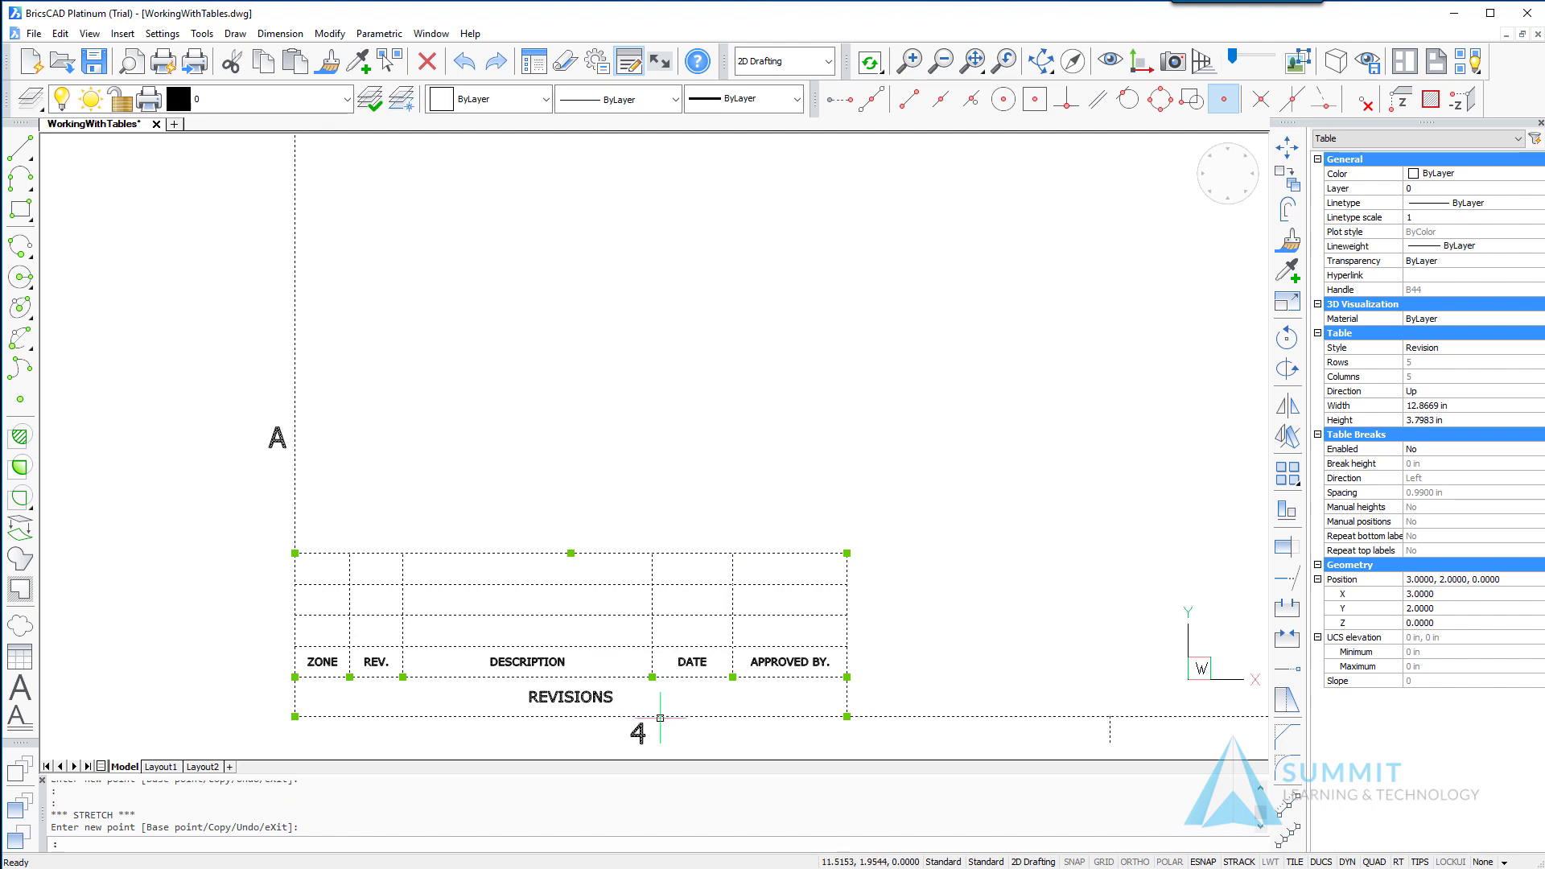
{"action": "left_click", "coordinate": [732, 677]}
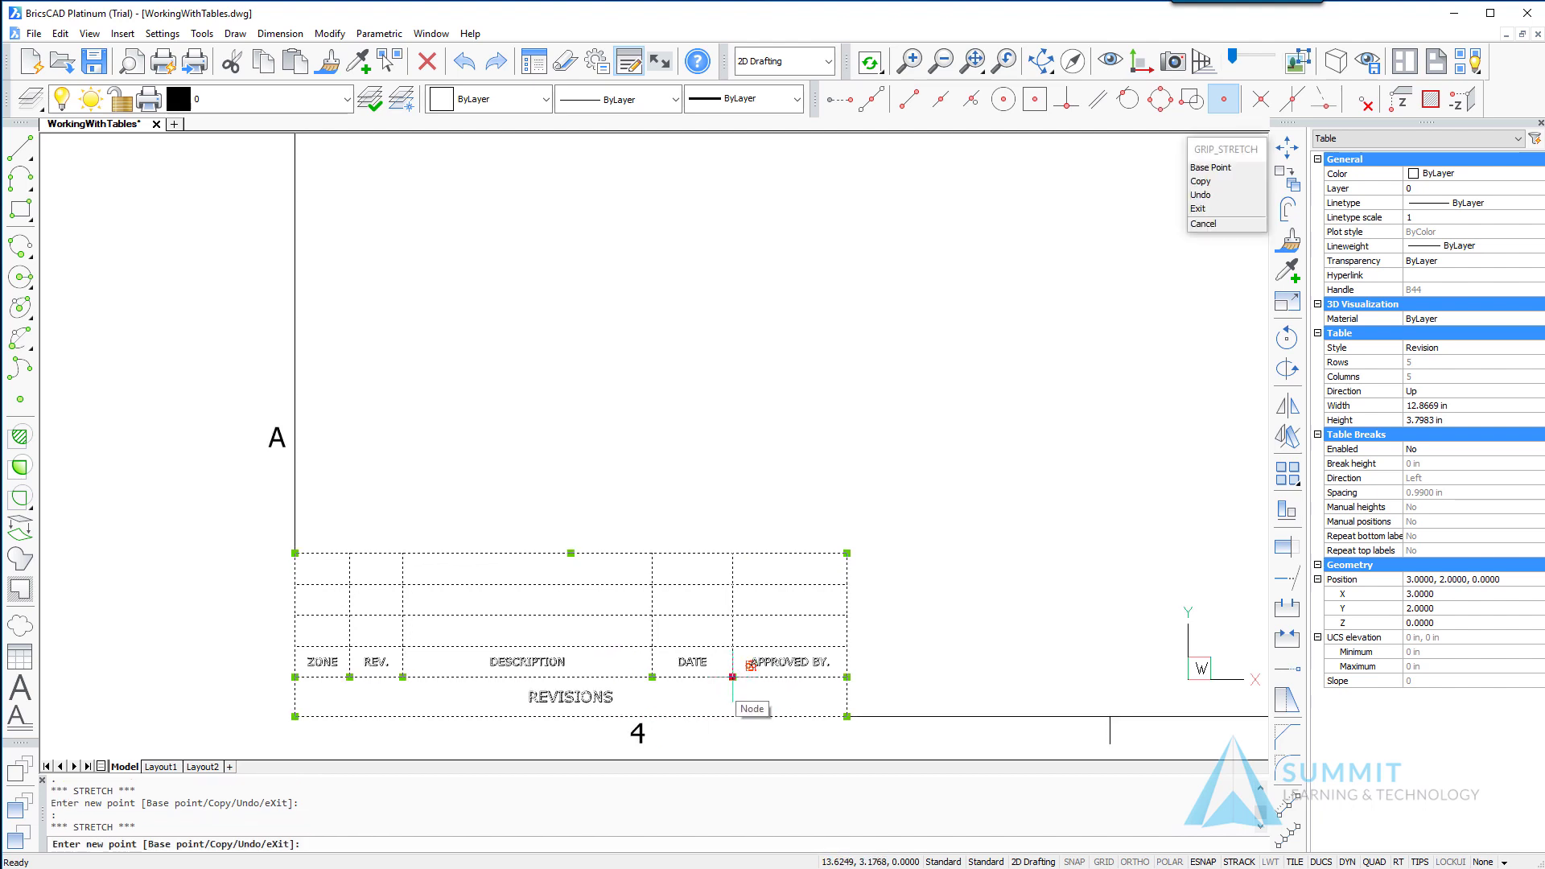
{"action": "left_click", "coordinate": [707, 677]}
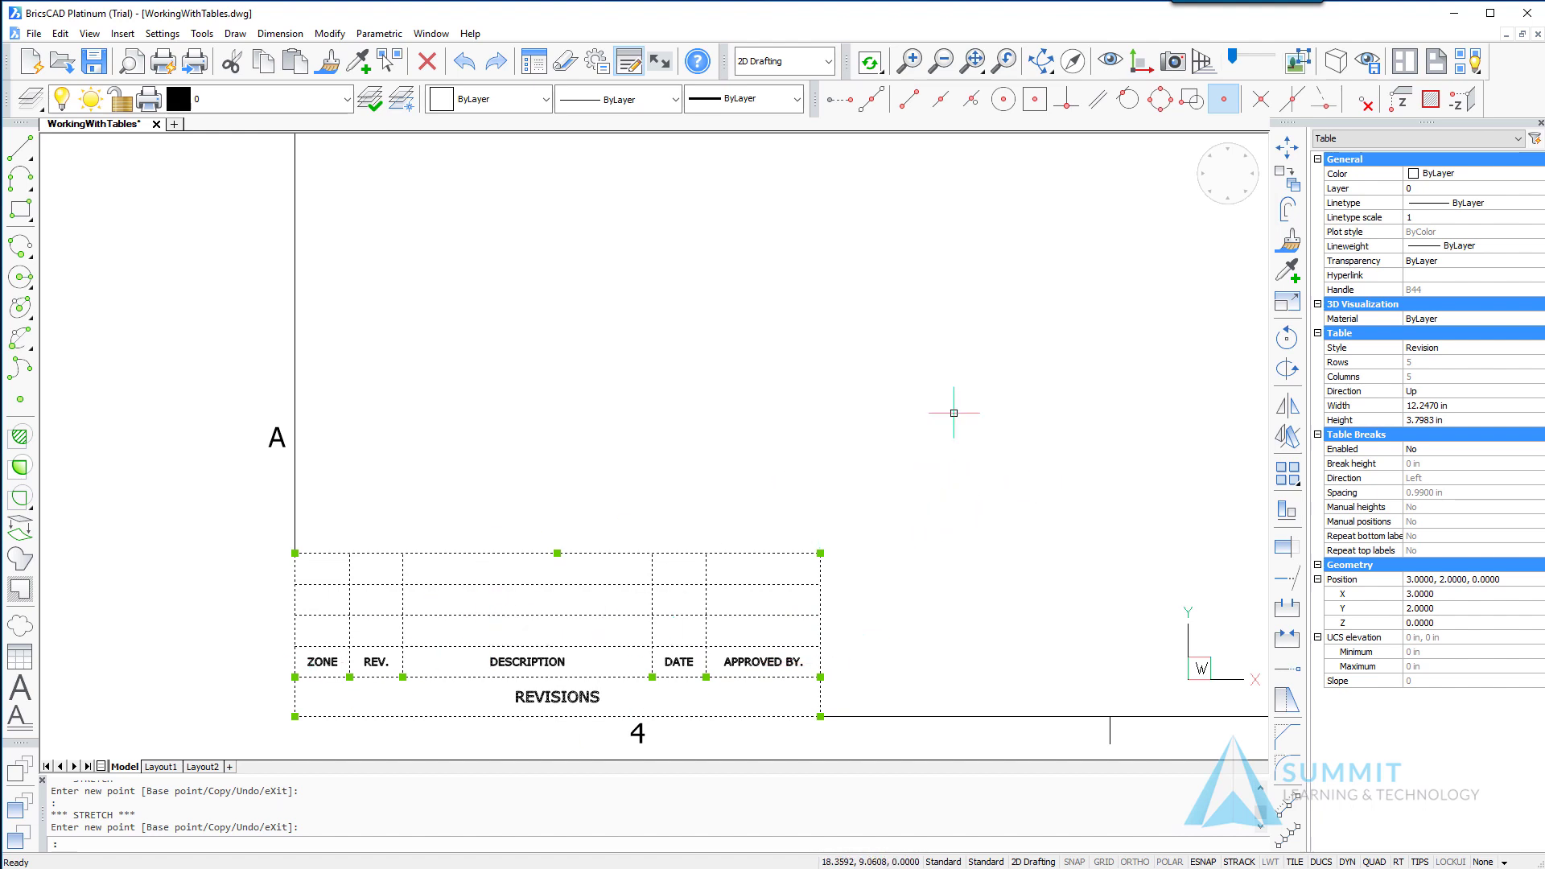
{"action": "key", "text": "Escape"}
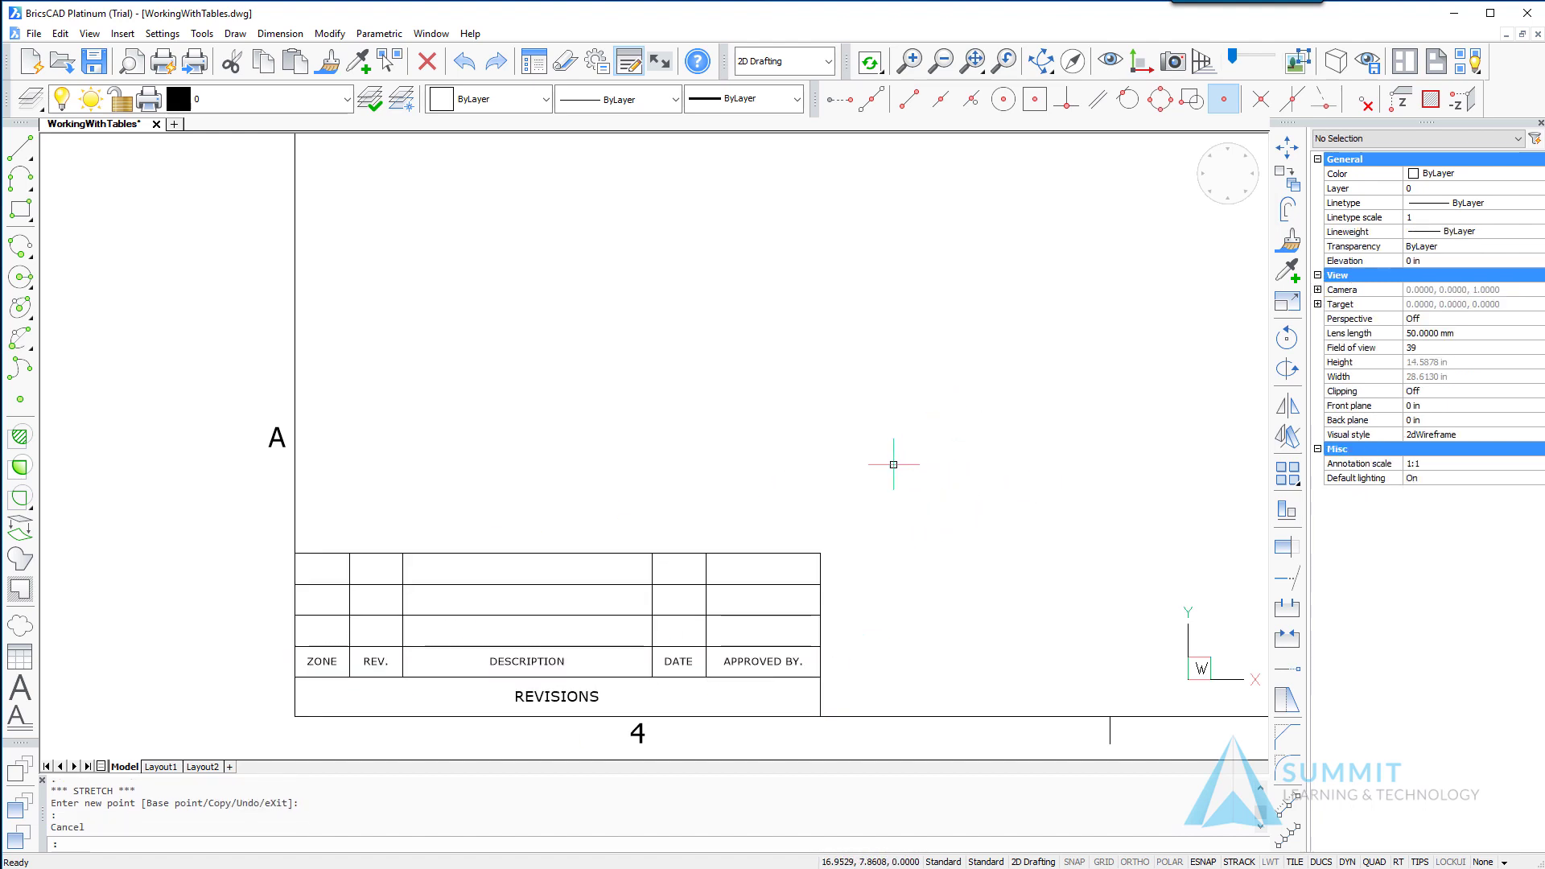
Step: Create a new BOM-style table with a column width of 2.0000
{"action": "scroll", "coordinate": [892, 465], "scroll_direction": "down", "scroll_amount": 2}
{"action": "scroll", "coordinate": [905, 370], "scroll_direction": "down", "scroll_amount": 5}
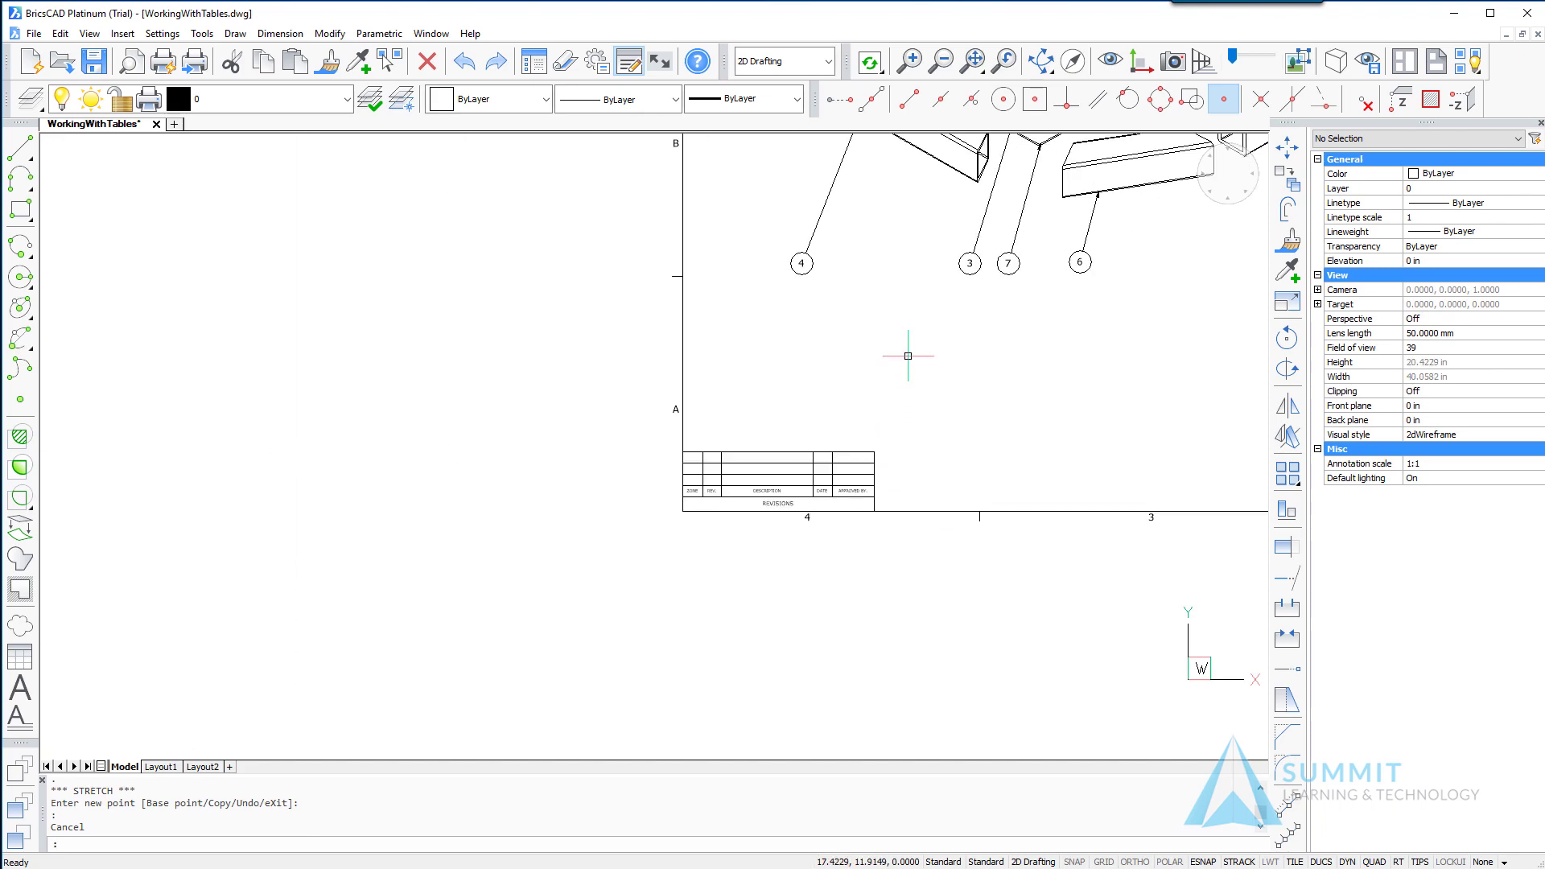
{"action": "scroll", "coordinate": [674, 461], "scroll_direction": "down", "scroll_amount": 2}
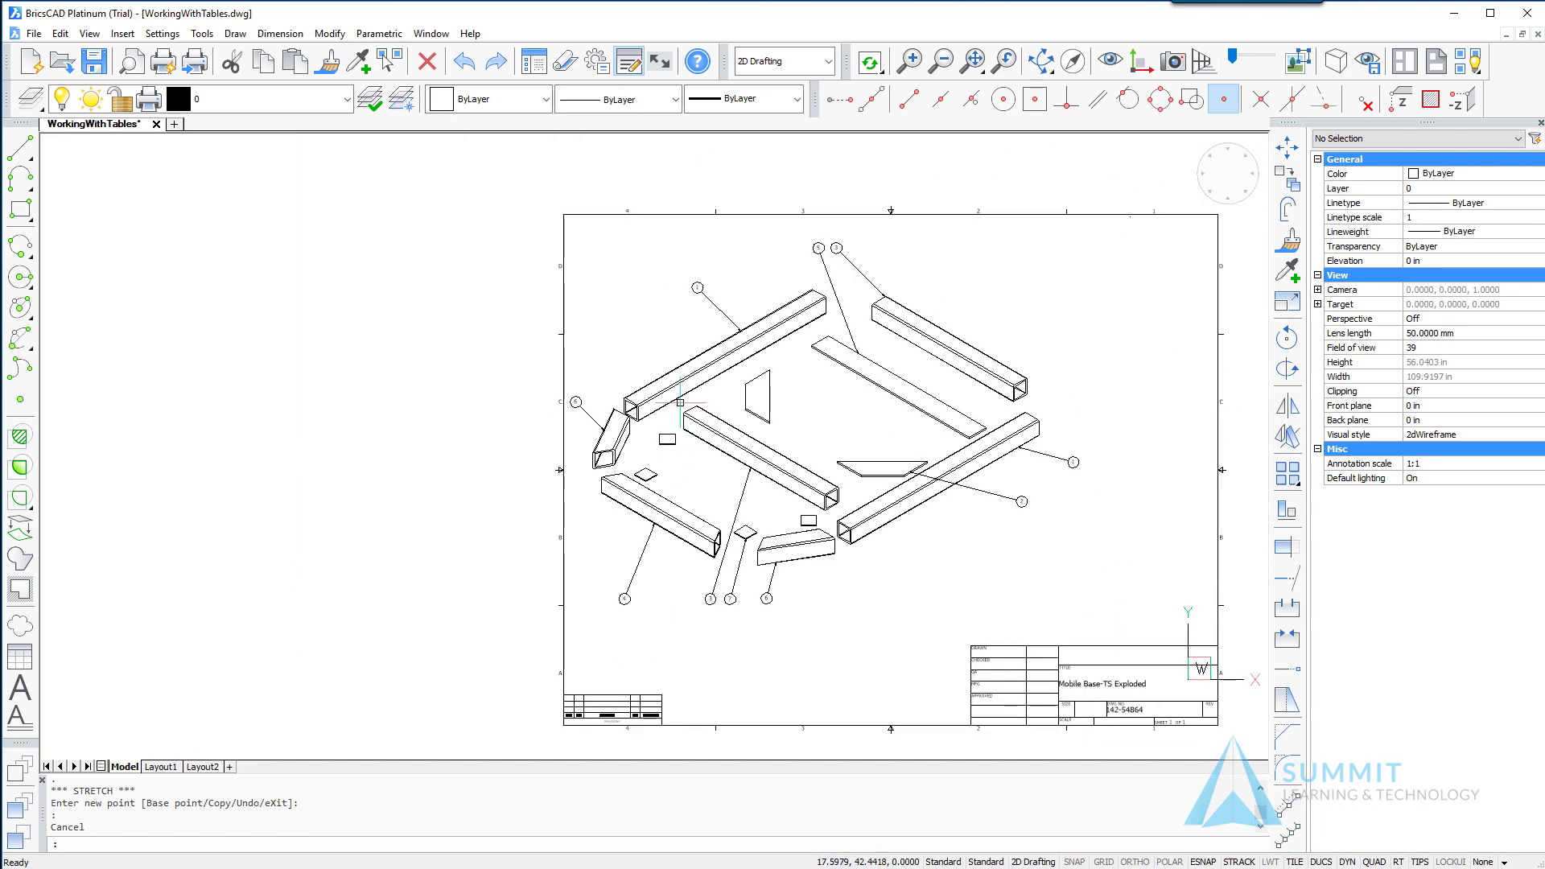
{"action": "left_click", "coordinate": [21, 659]}
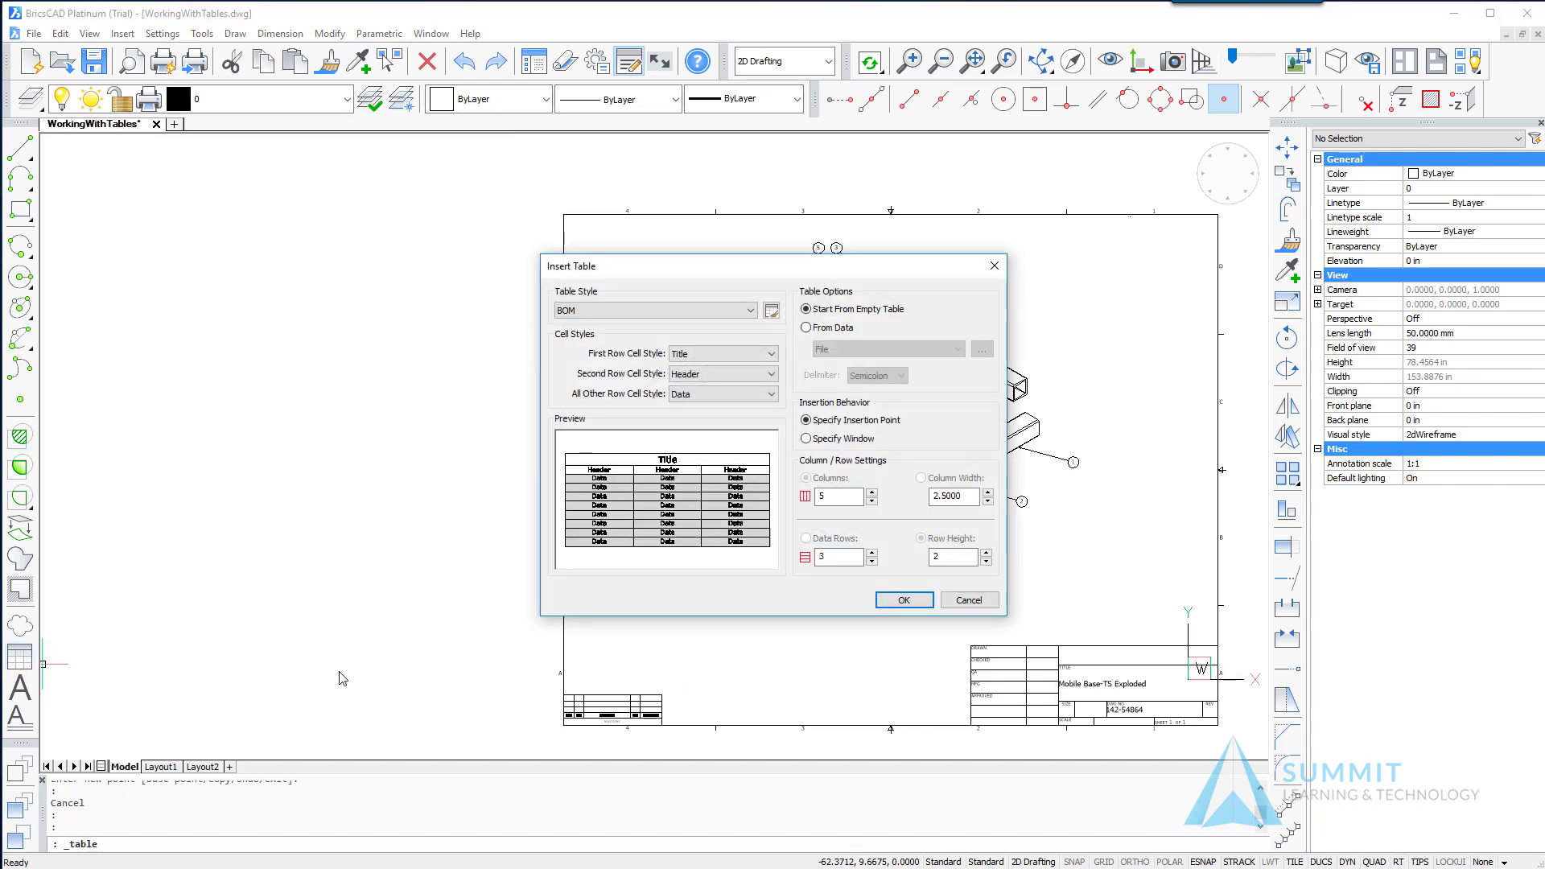
{"action": "left_click", "coordinate": [731, 313]}
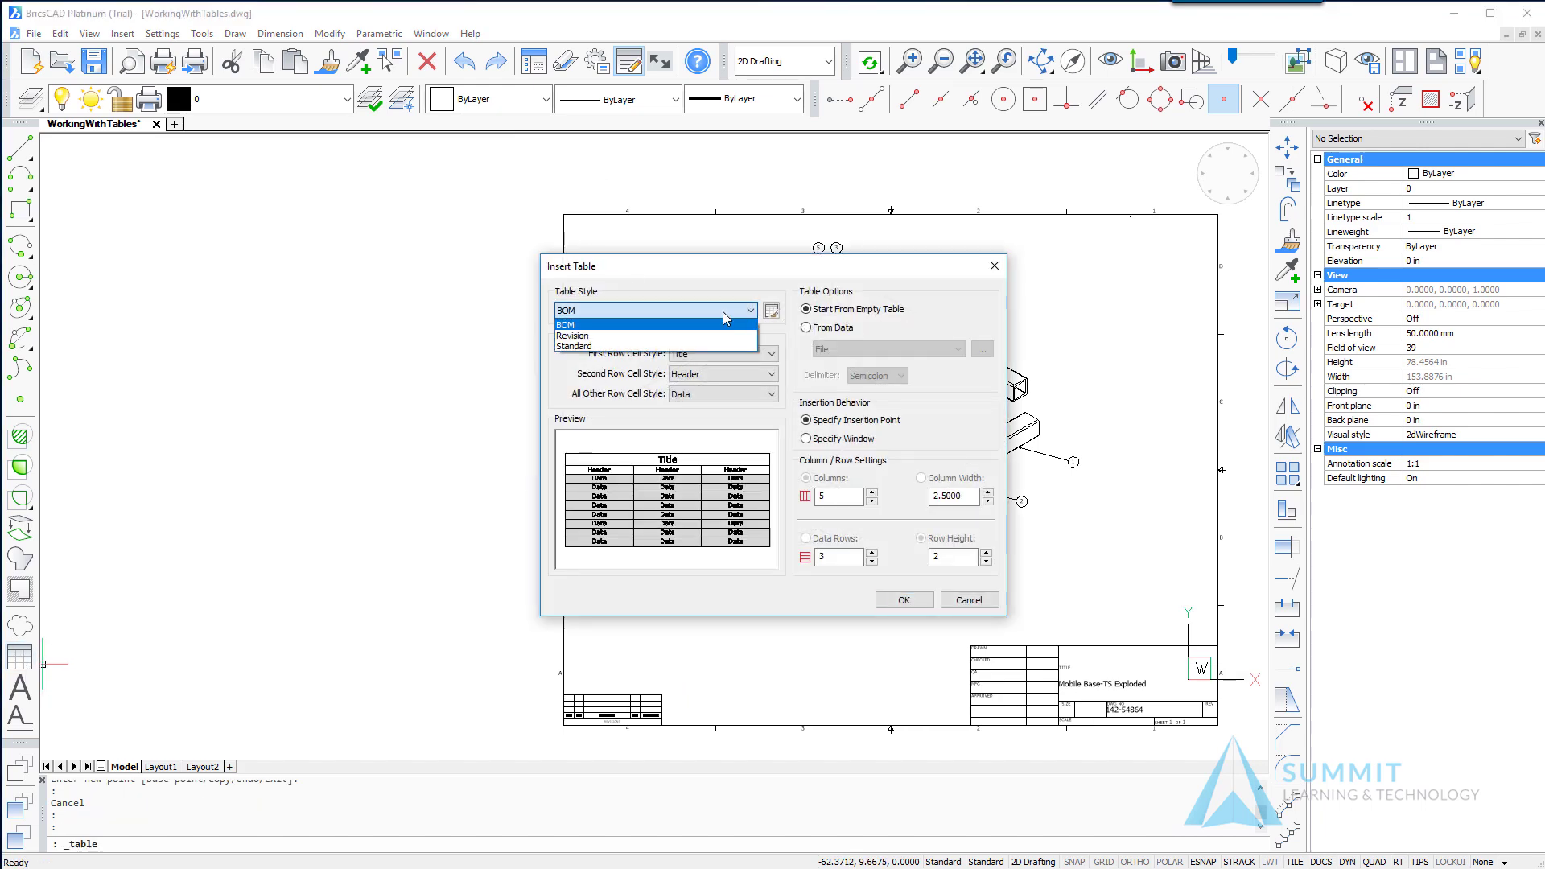
{"action": "left_click", "coordinate": [634, 325]}
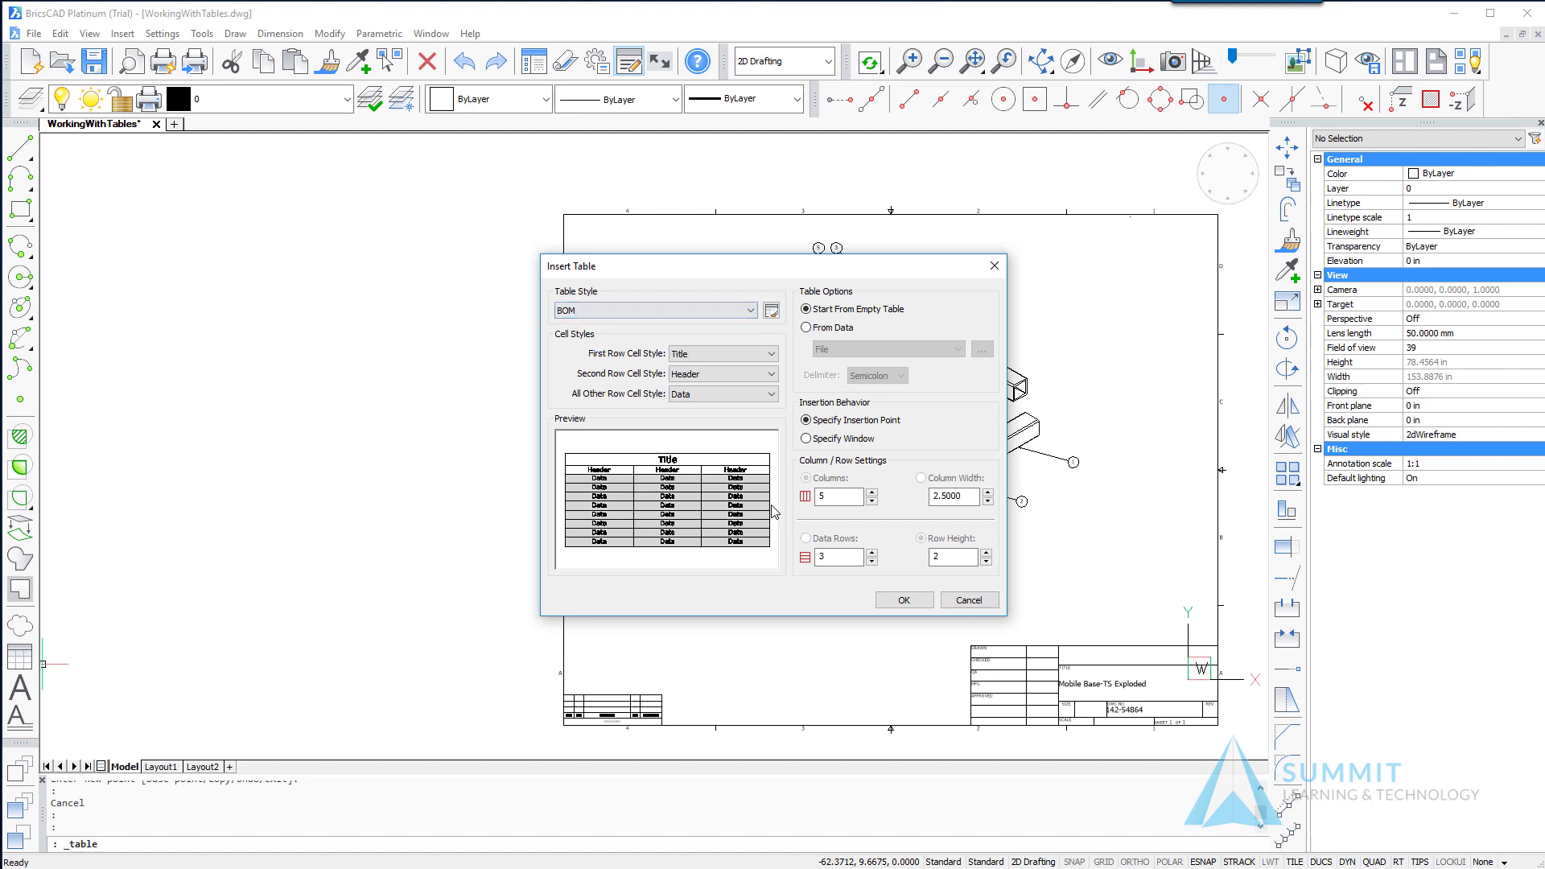
{"action": "left_click", "coordinate": [943, 496]}
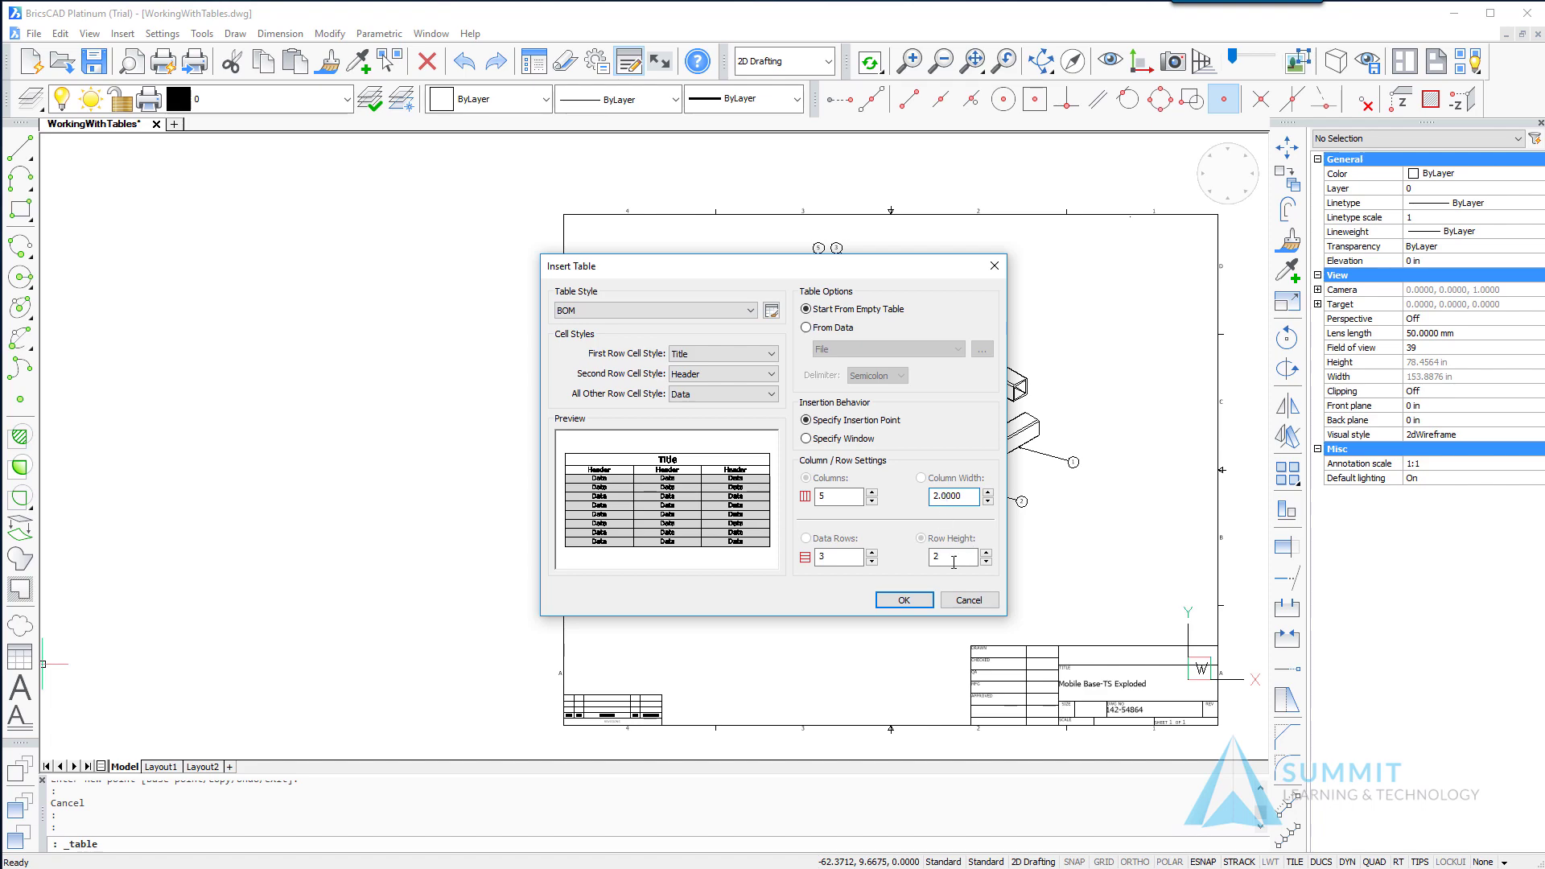
{"action": "left_click", "coordinate": [905, 600]}
Step: Insert the BOM table snapped to the border's top-left corner endpoint
{"action": "scroll", "coordinate": [562, 199], "scroll_direction": "up", "scroll_amount": 2}
{"action": "scroll", "coordinate": [567, 221], "scroll_direction": "up", "scroll_amount": 8}
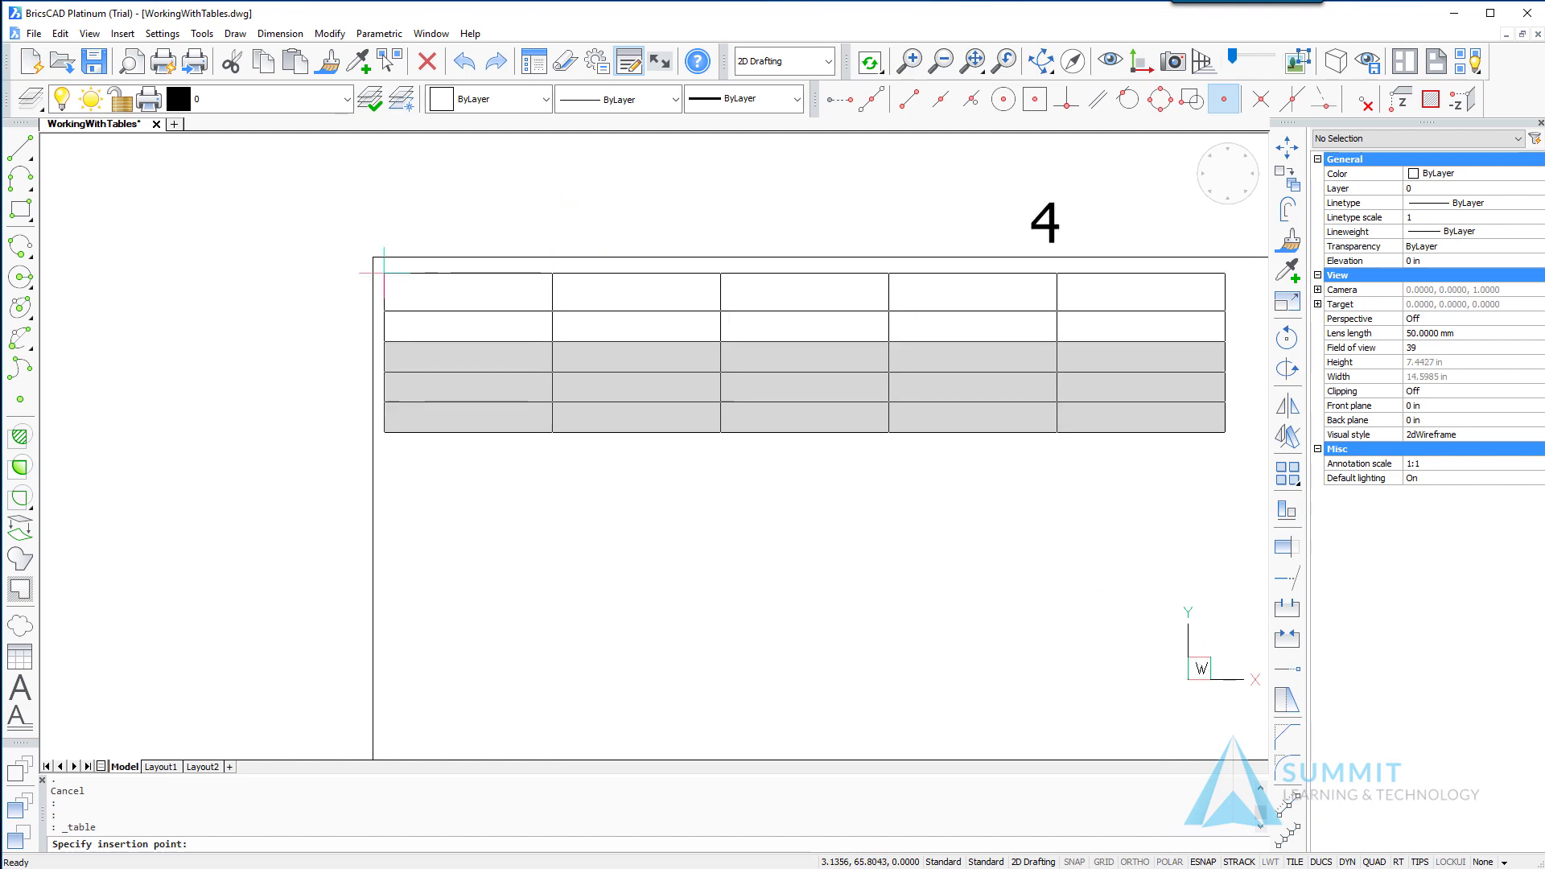
{"action": "right_click", "coordinate": [372, 264], "text": "shift"}
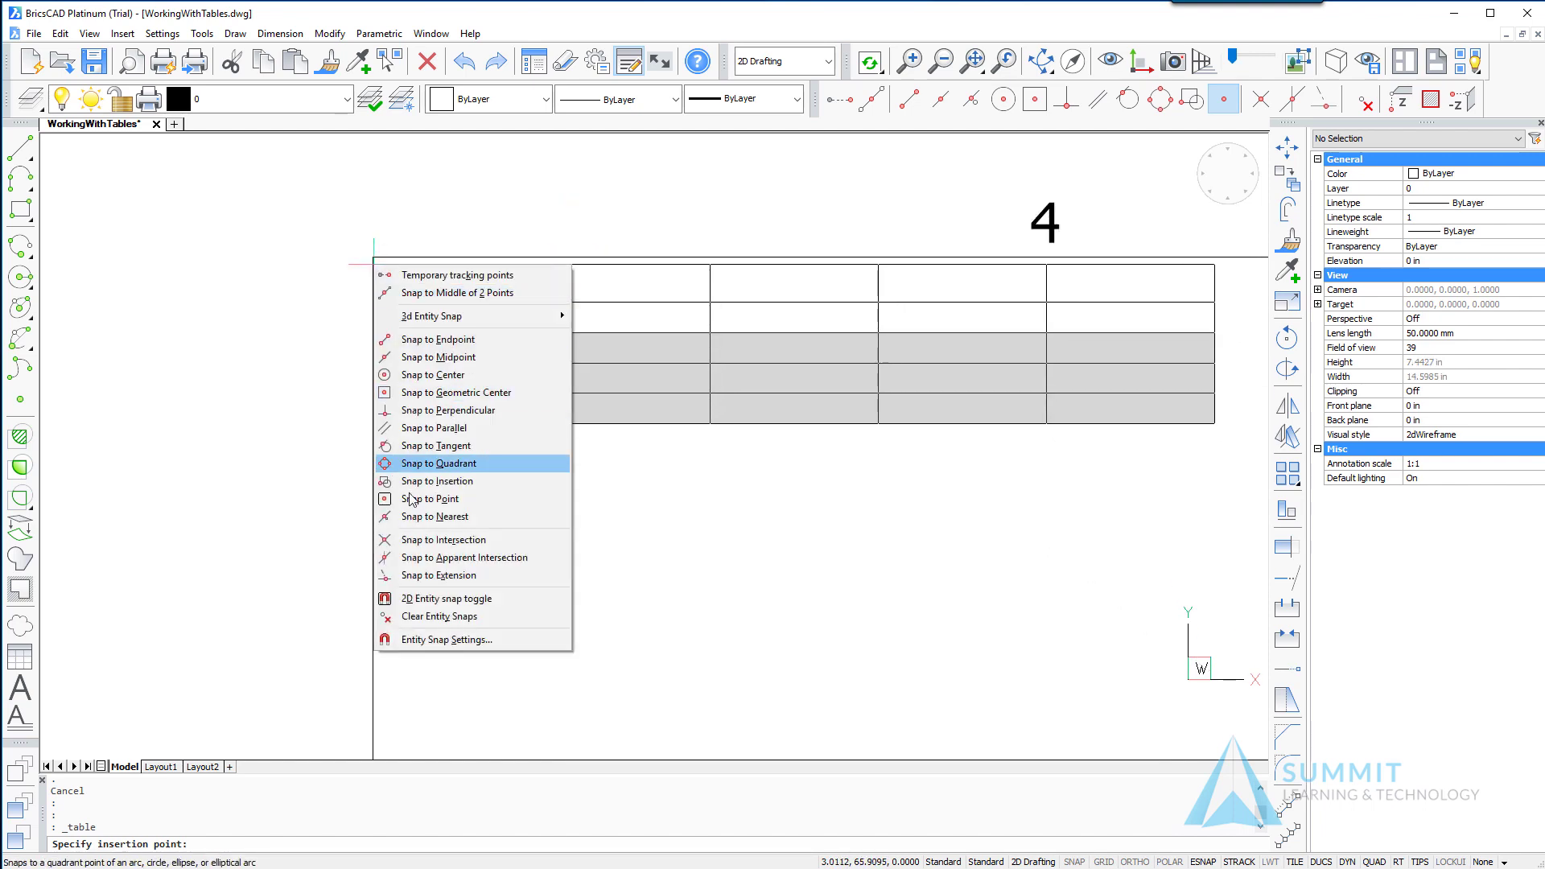
{"action": "left_click", "coordinate": [413, 340]}
{"action": "left_click", "coordinate": [373, 257]}
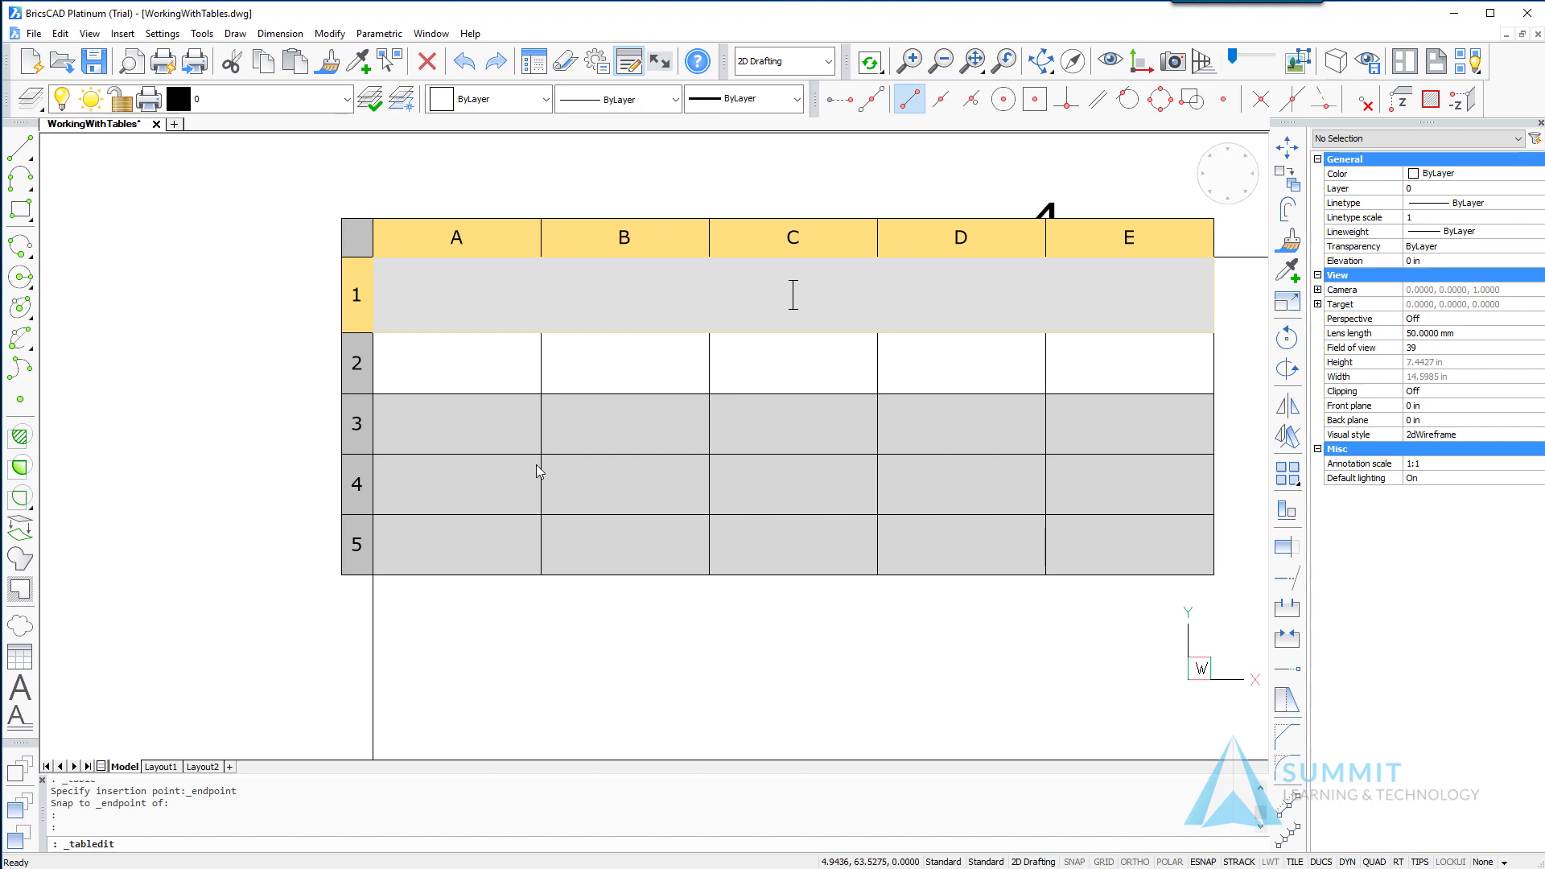
Step: Type PARTS LIST as the table's title, fixing the typo
{"action": "type", "text": "PARTS LIKST"}
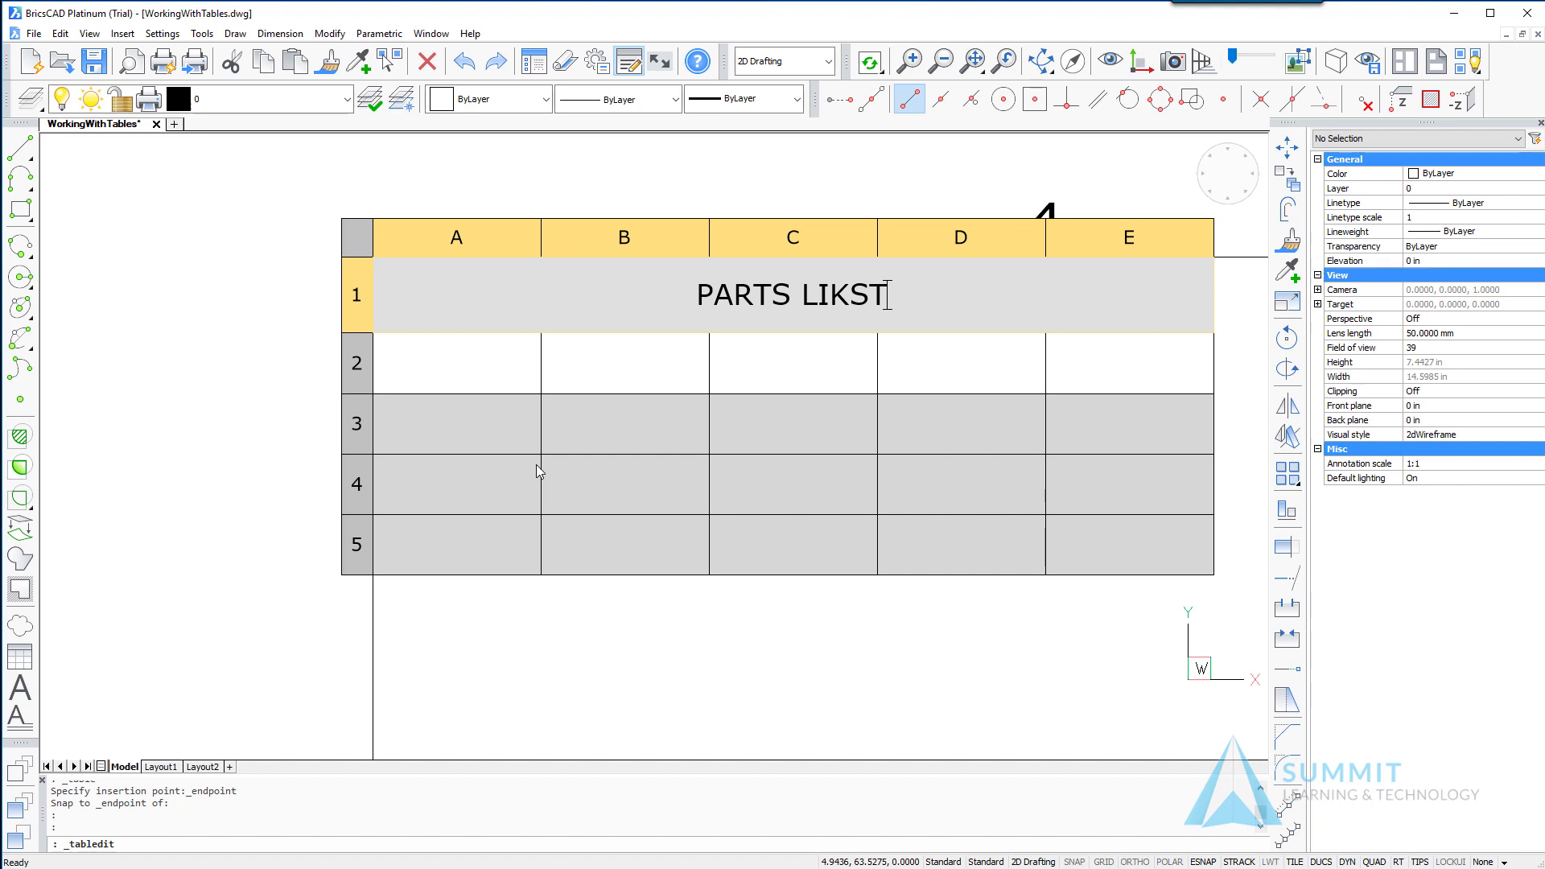
{"action": "key", "text": "BackSpace"}
{"action": "key", "text": "BackSpace"}
{"action": "key", "text": "BackSpace"}
{"action": "type", "text": "ST"}
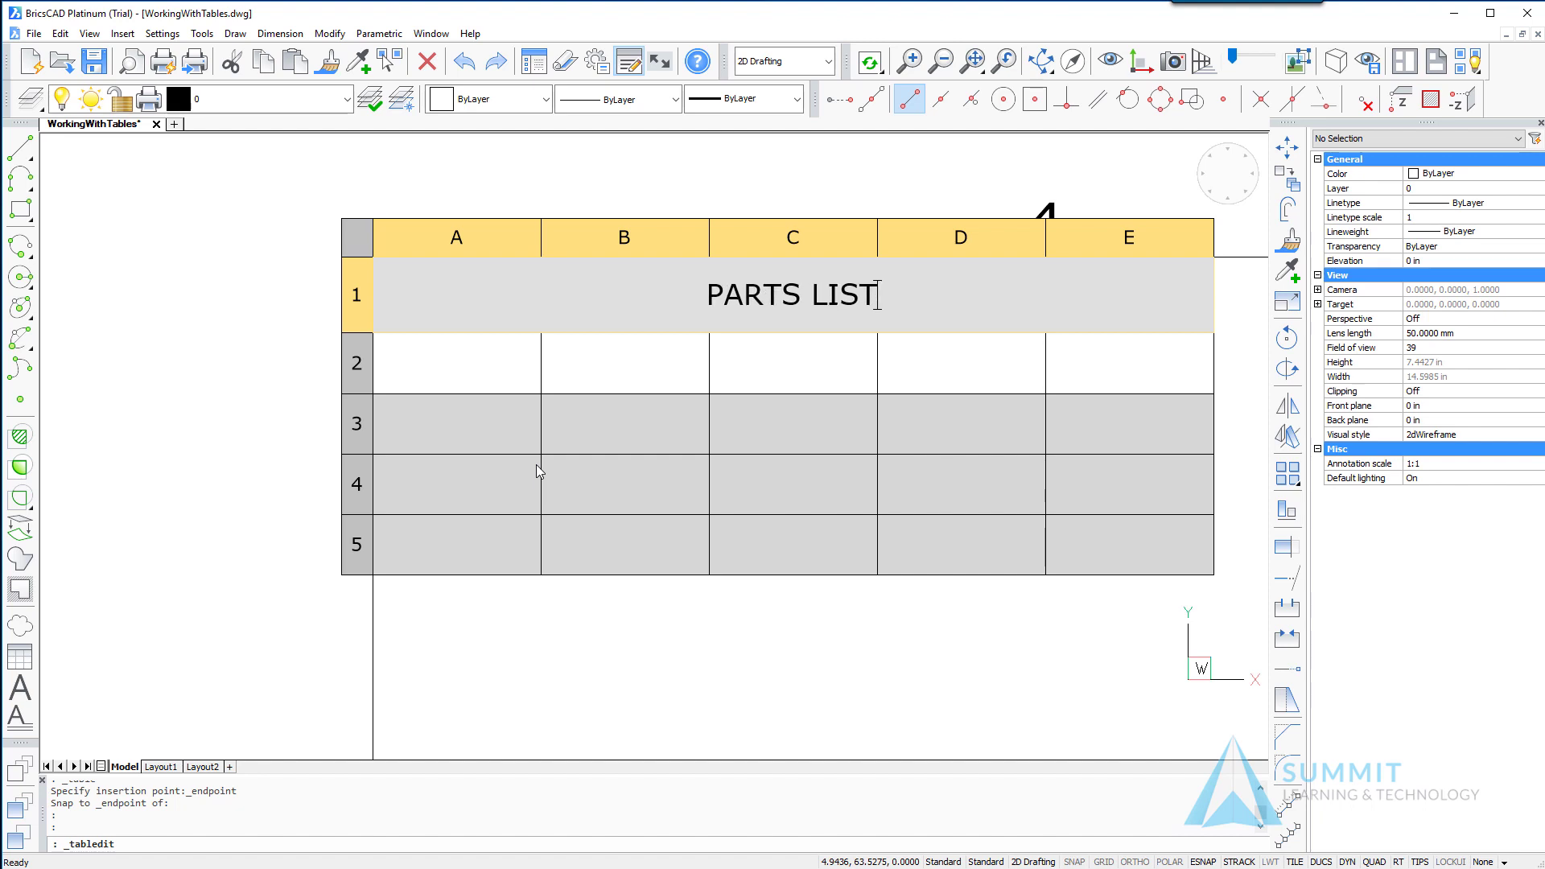
{"action": "left_click", "coordinate": [441, 356]}
Step: Enter ITEM, QTY., MATERIAL, SIZE and VENDOR across cells A2 to E2
{"action": "double_click", "coordinate": [439, 371]}
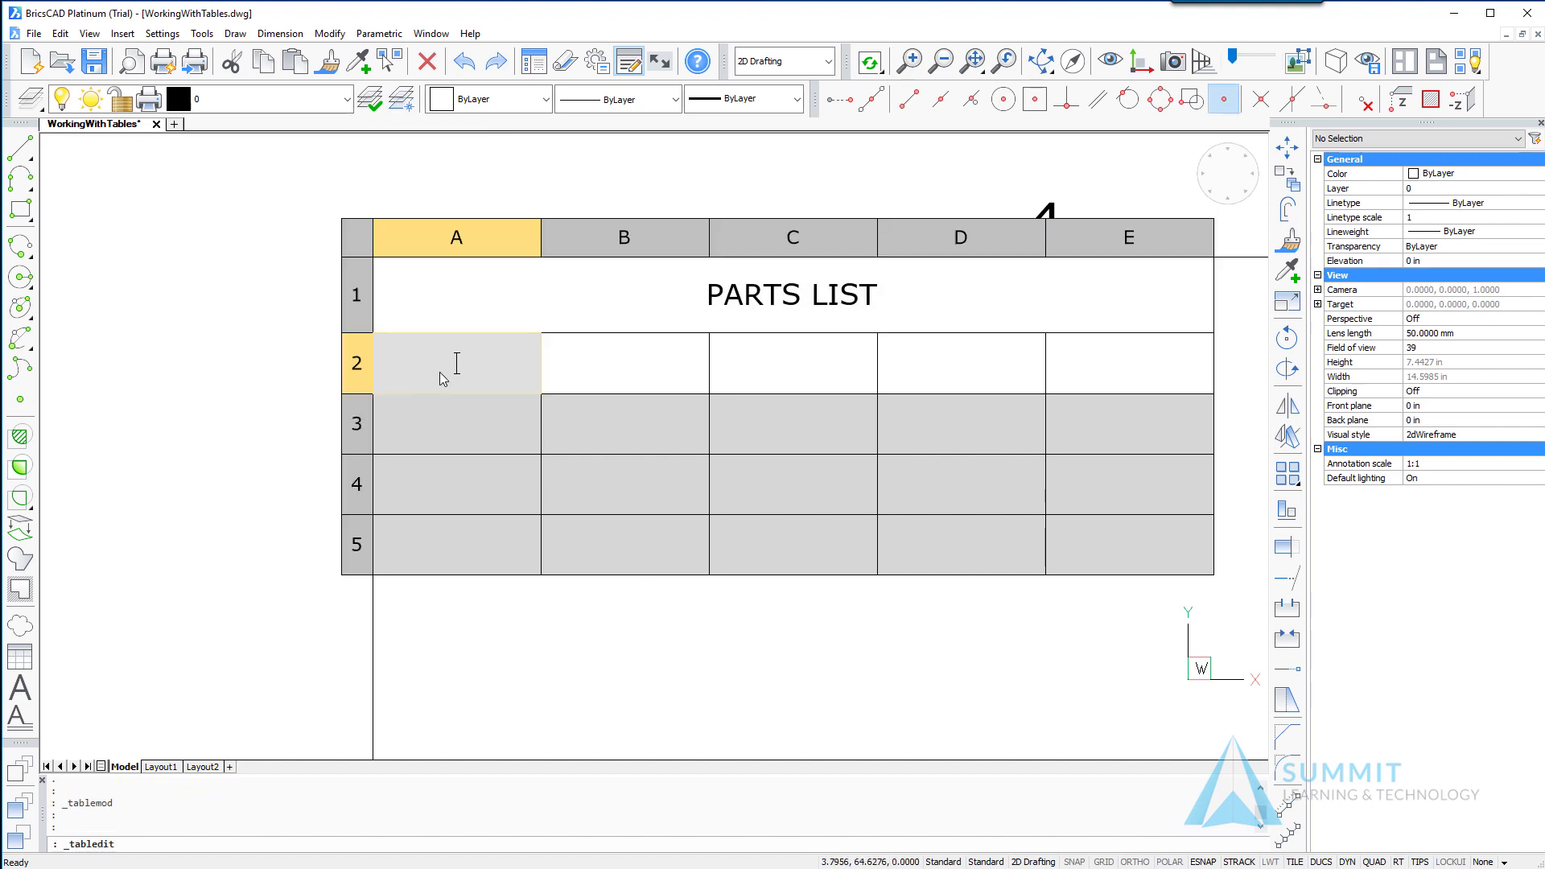
{"action": "type", "text": "ITEM,"}
{"action": "key", "text": "Tab"}
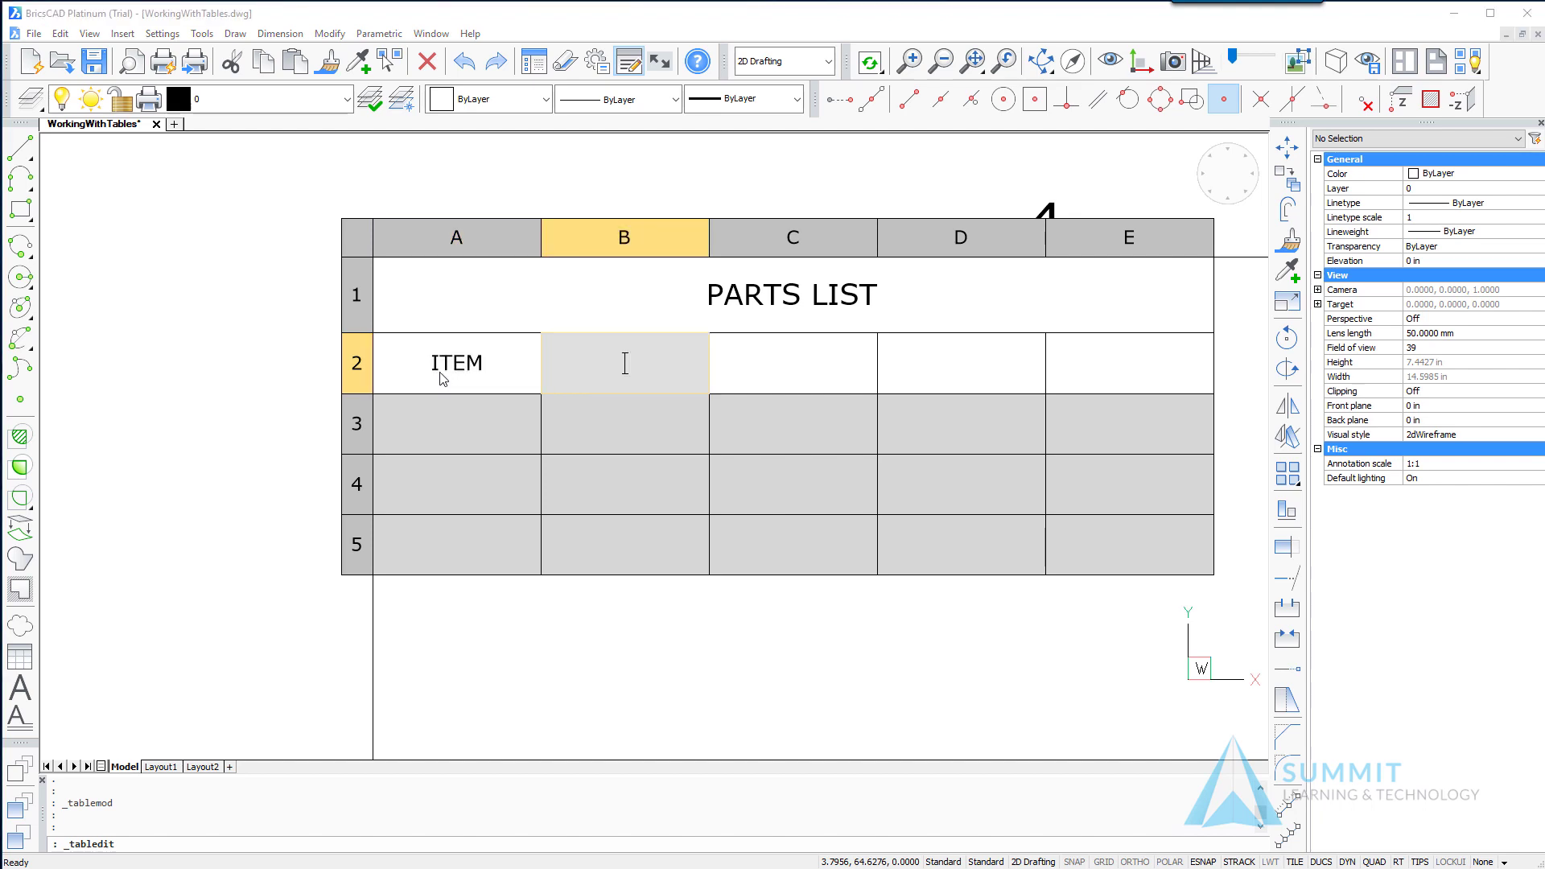
{"action": "type", "text": "QTY."}
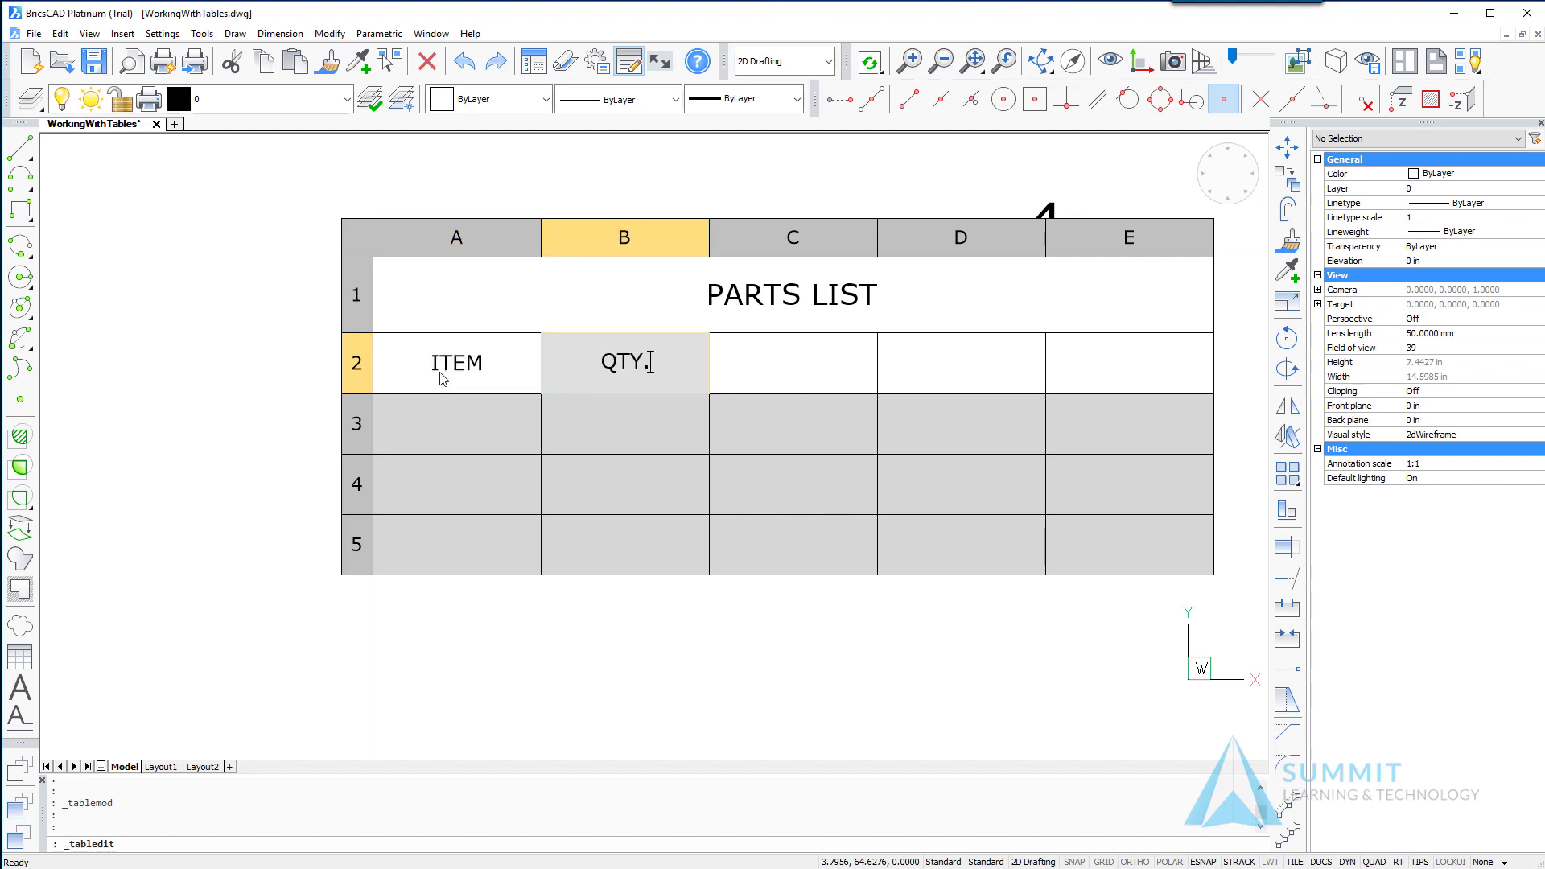
{"action": "key", "text": "Tab"}
{"action": "type", "text": "MATERIAL"}
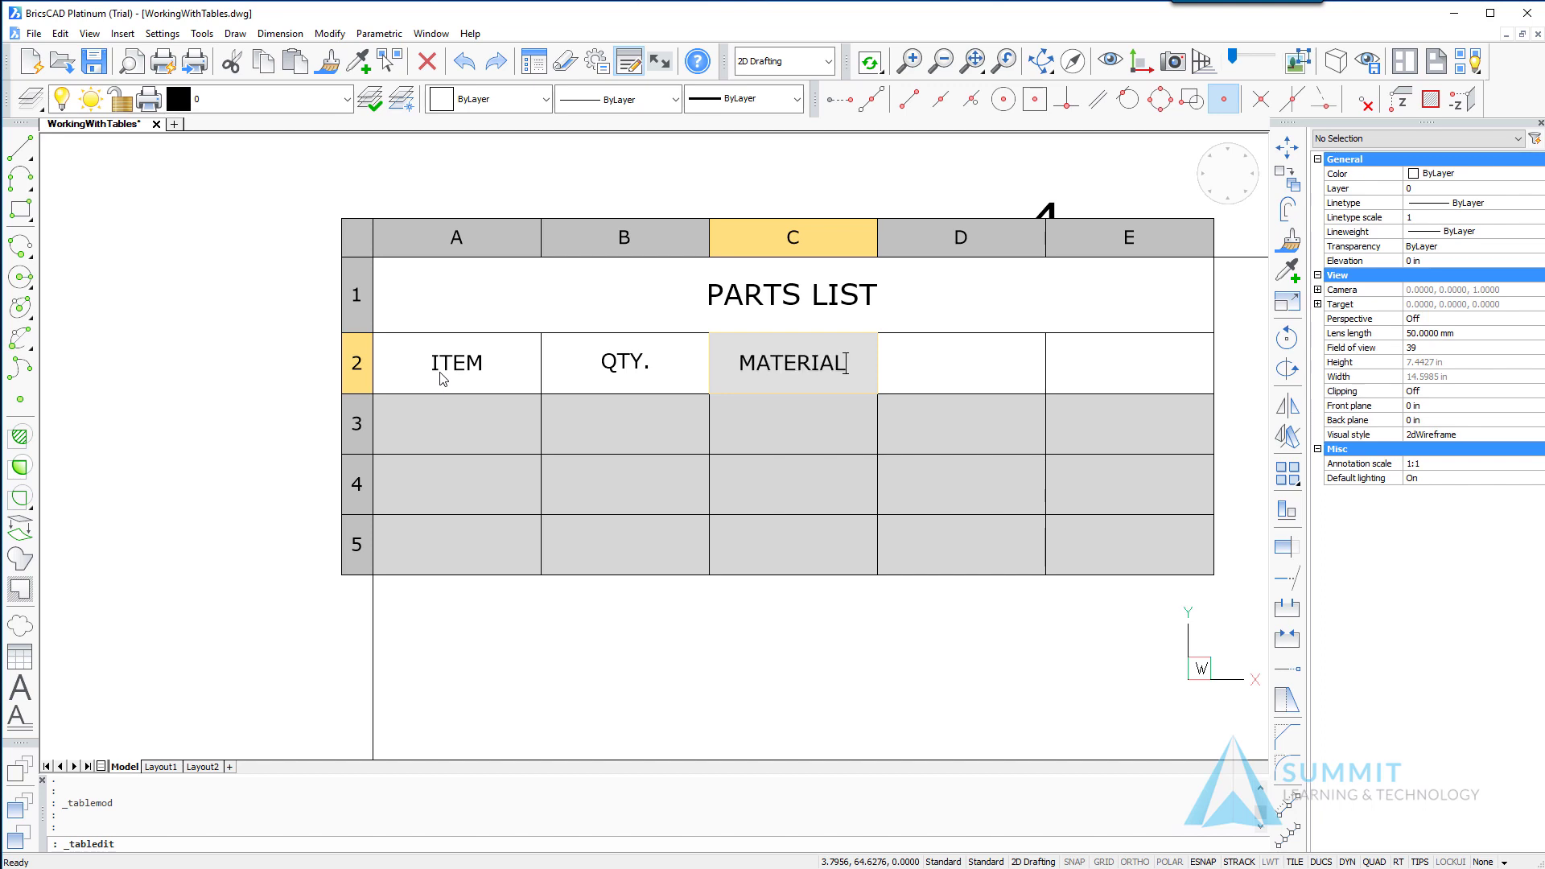
{"action": "key", "text": "Tab"}
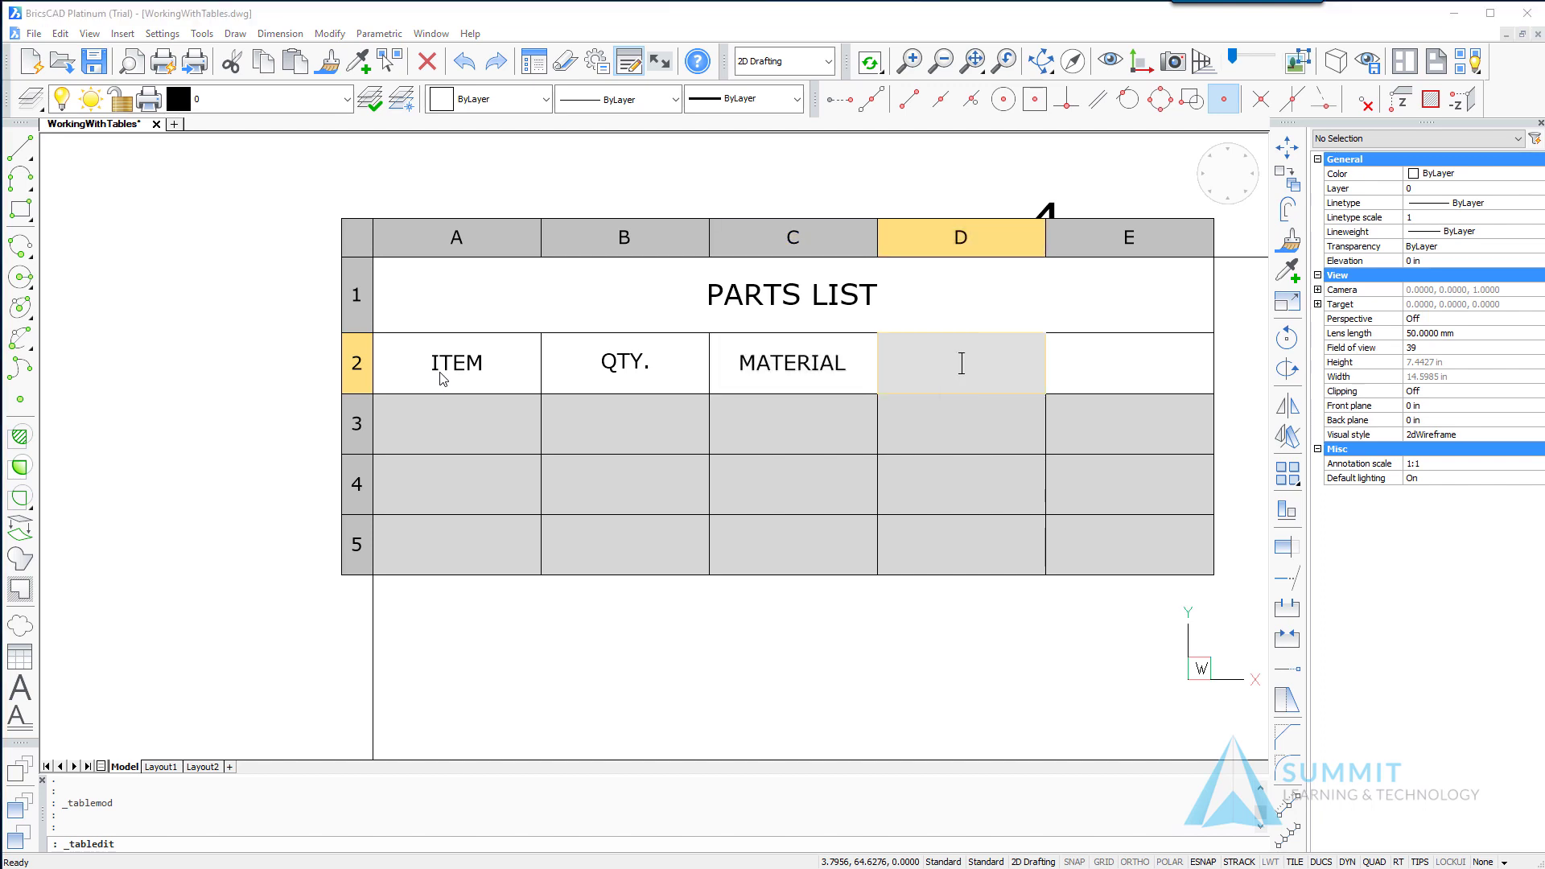
{"action": "type", "text": "SIZE"}
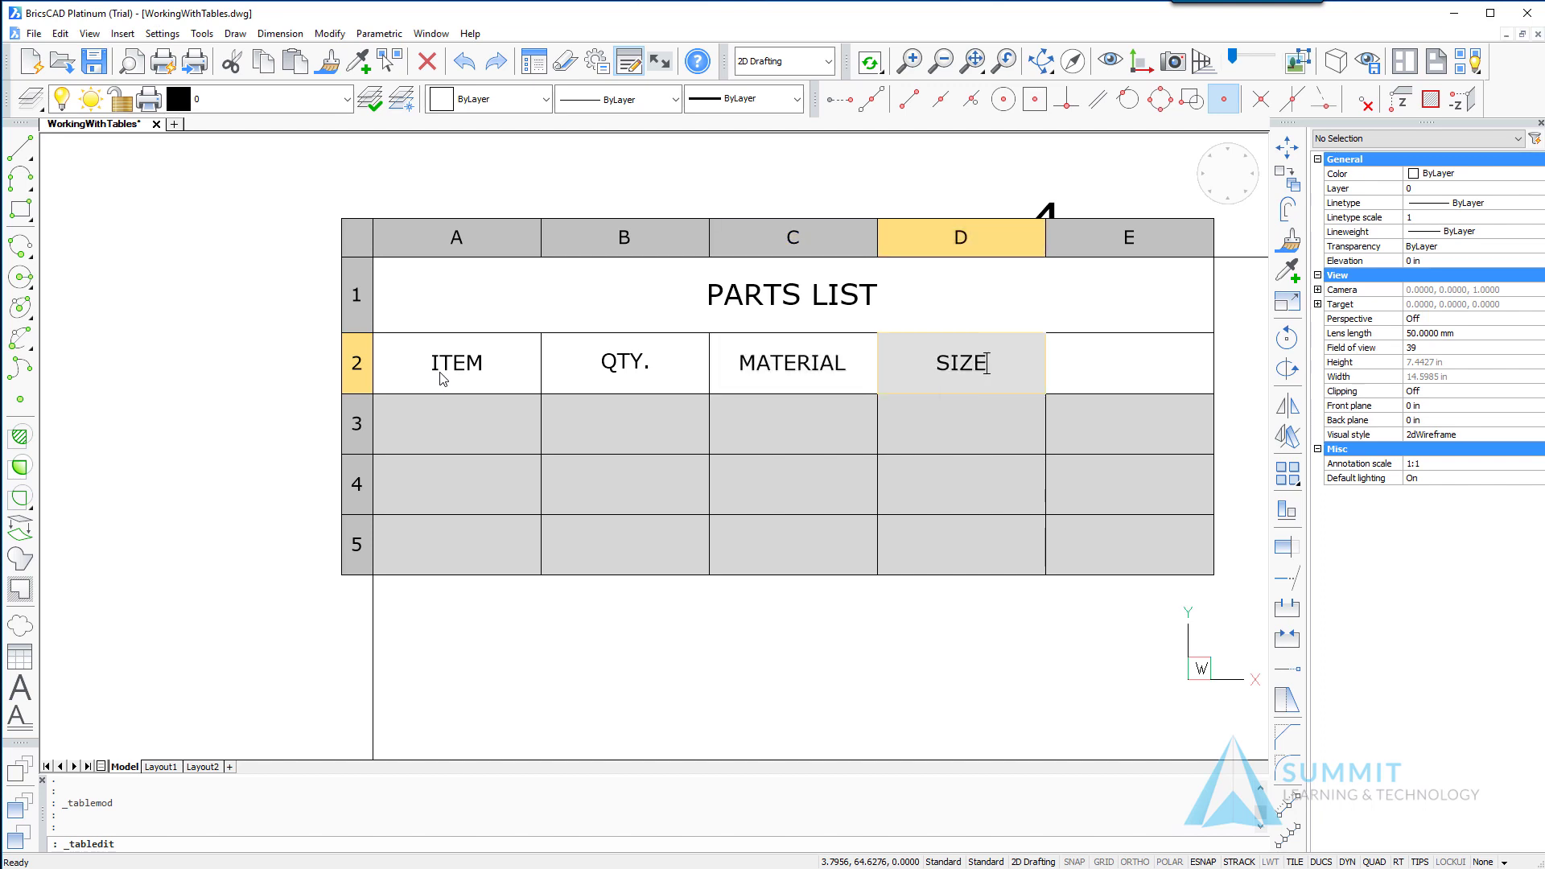
{"action": "key", "text": "Tab"}
{"action": "type", "text": "VENDOR"}
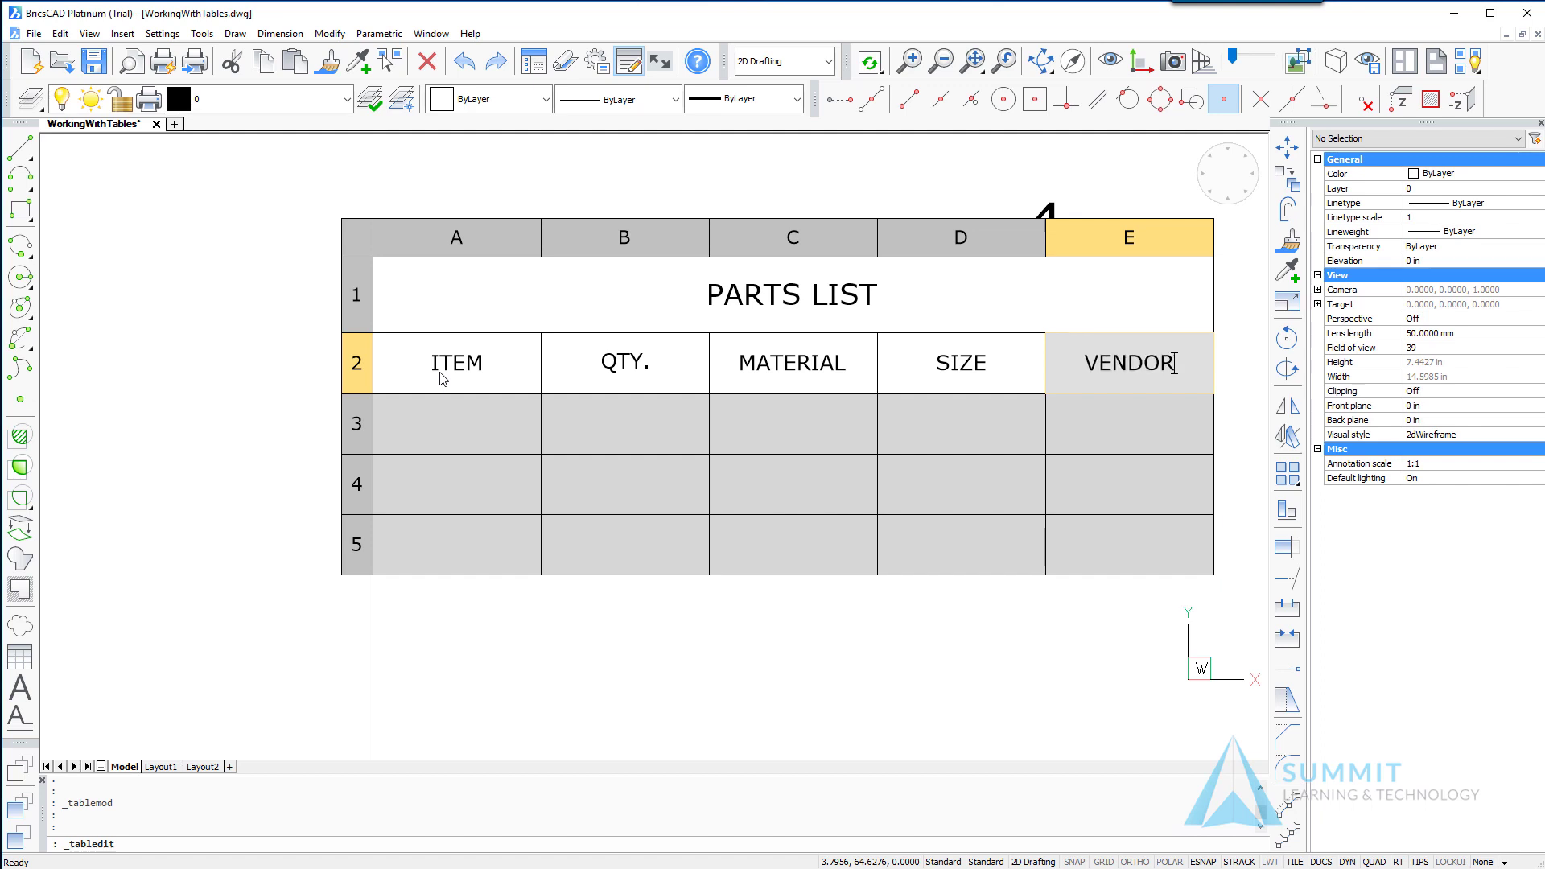
{"action": "key", "text": "Escape"}
Step: Insert four rows below cell A5 so the table extends to row 9
{"action": "left_click", "coordinate": [464, 545]}
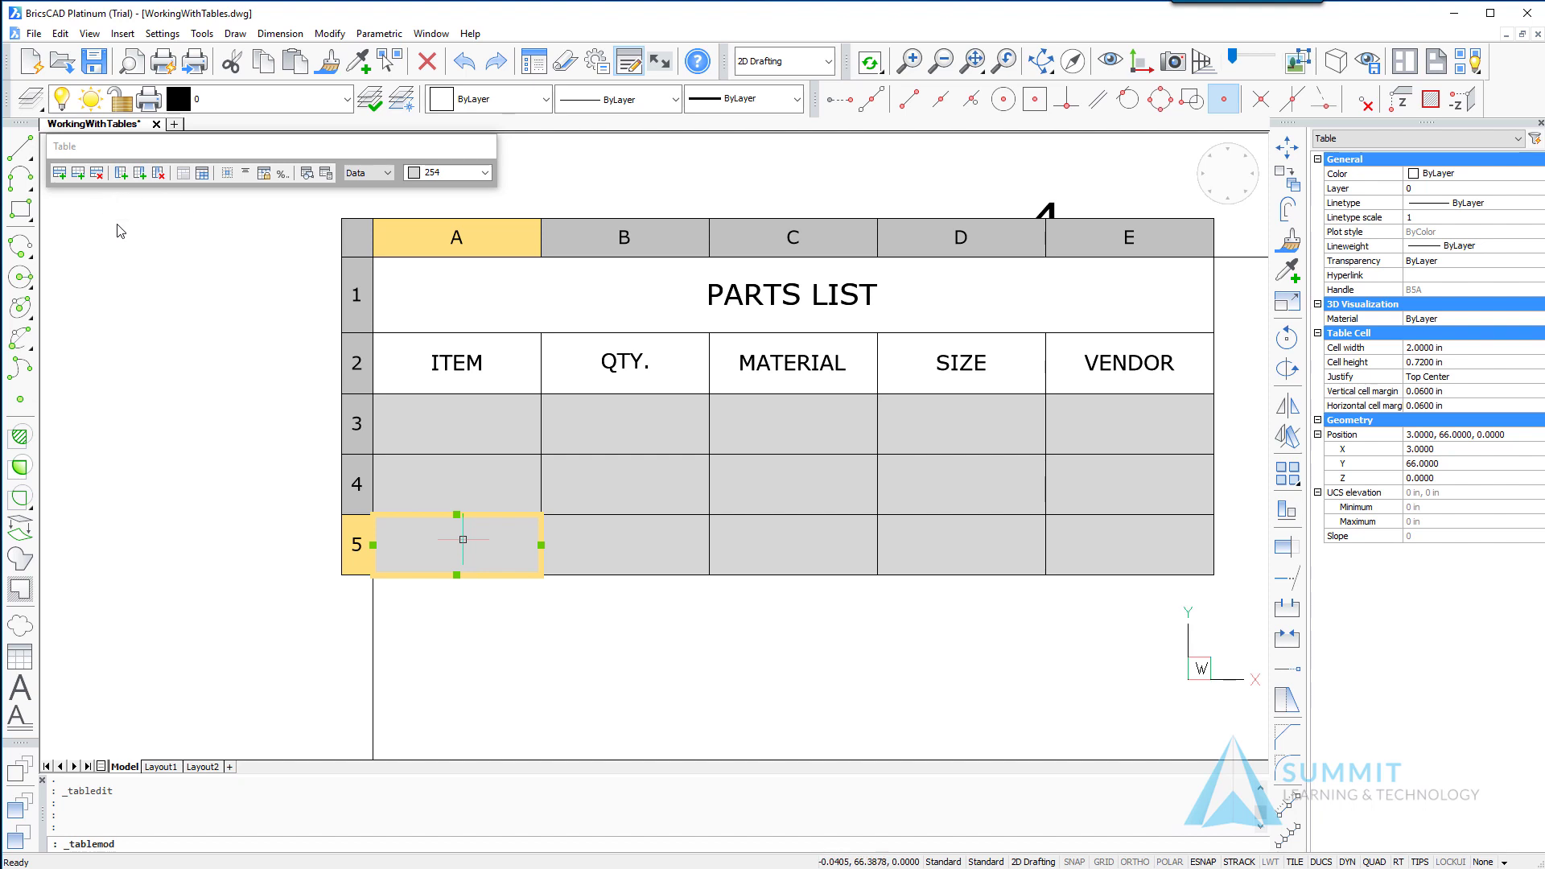
{"action": "left_click", "coordinate": [61, 173]}
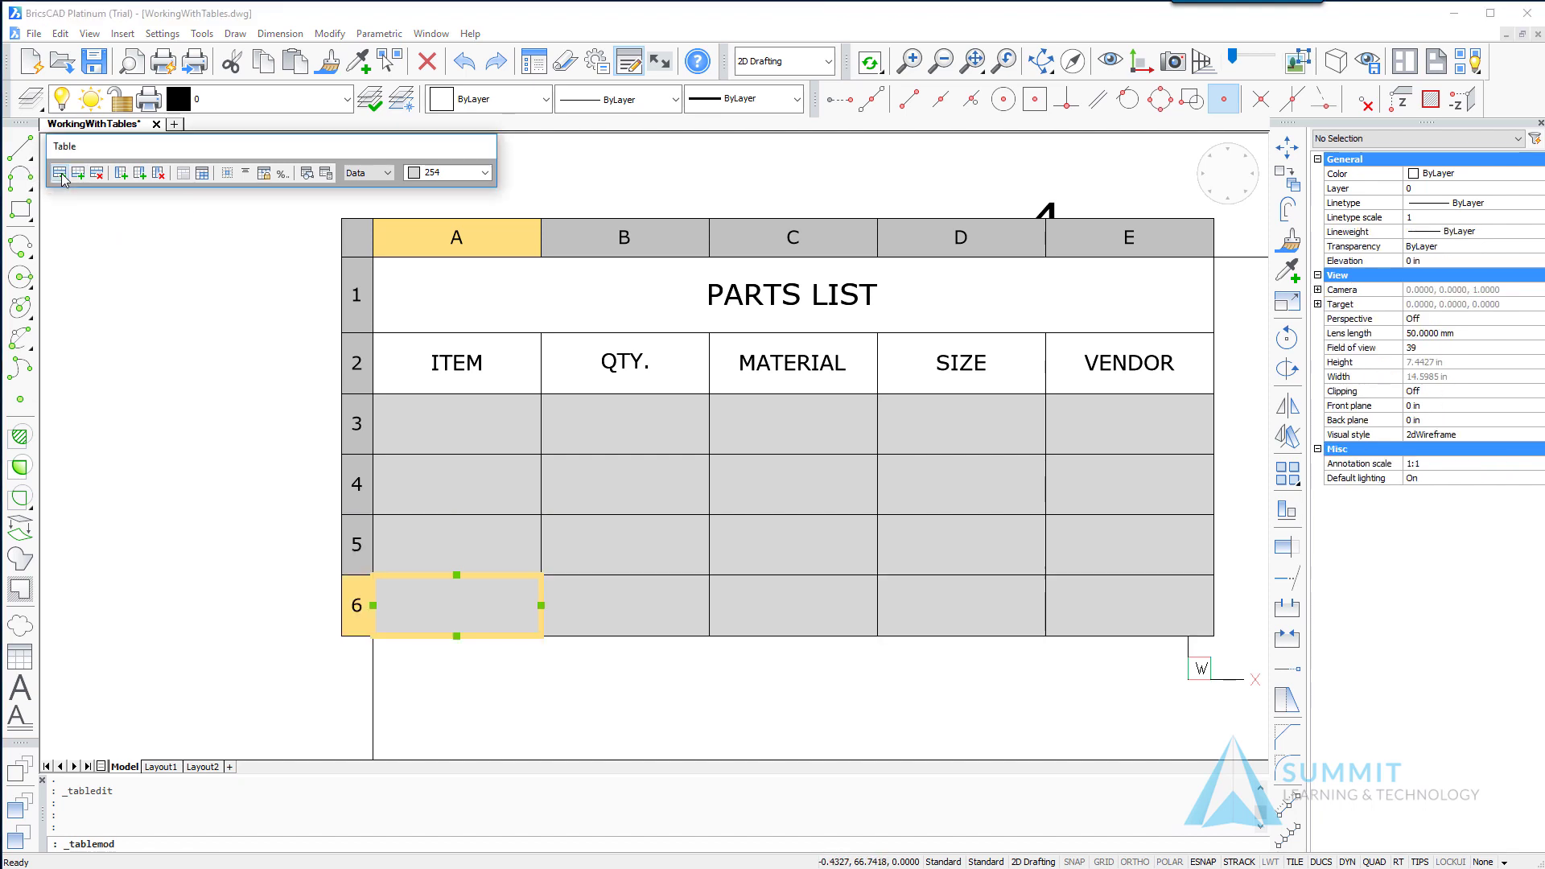
{"action": "left_click", "coordinate": [61, 176]}
{"action": "left_click", "coordinate": [61, 175]}
{"action": "left_click", "coordinate": [62, 175]}
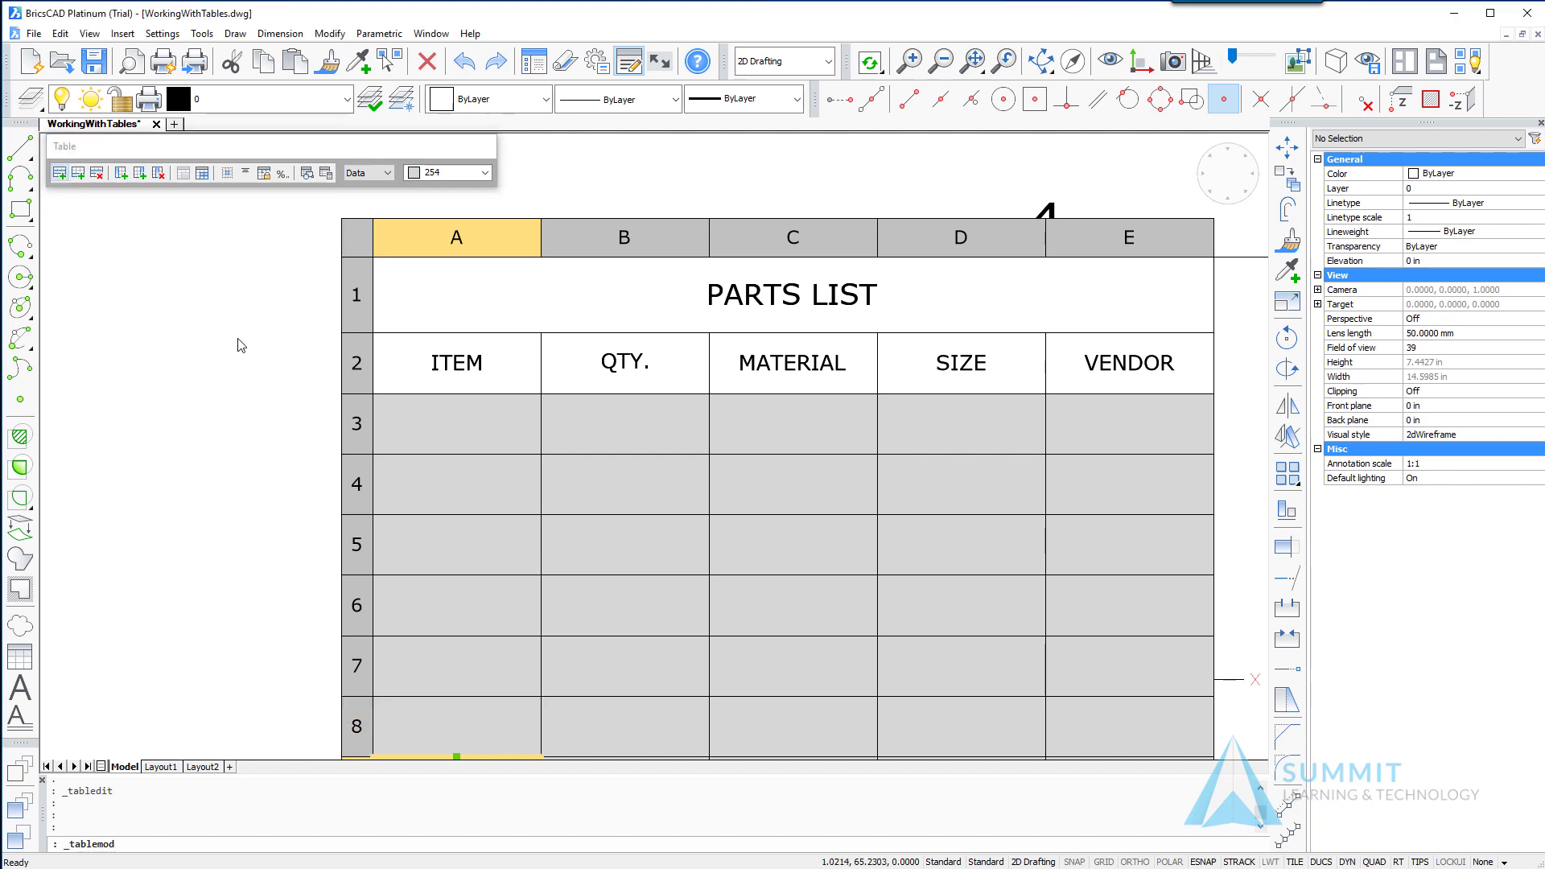
{"action": "scroll", "coordinate": [272, 364], "scroll_direction": "down", "scroll_amount": 2}
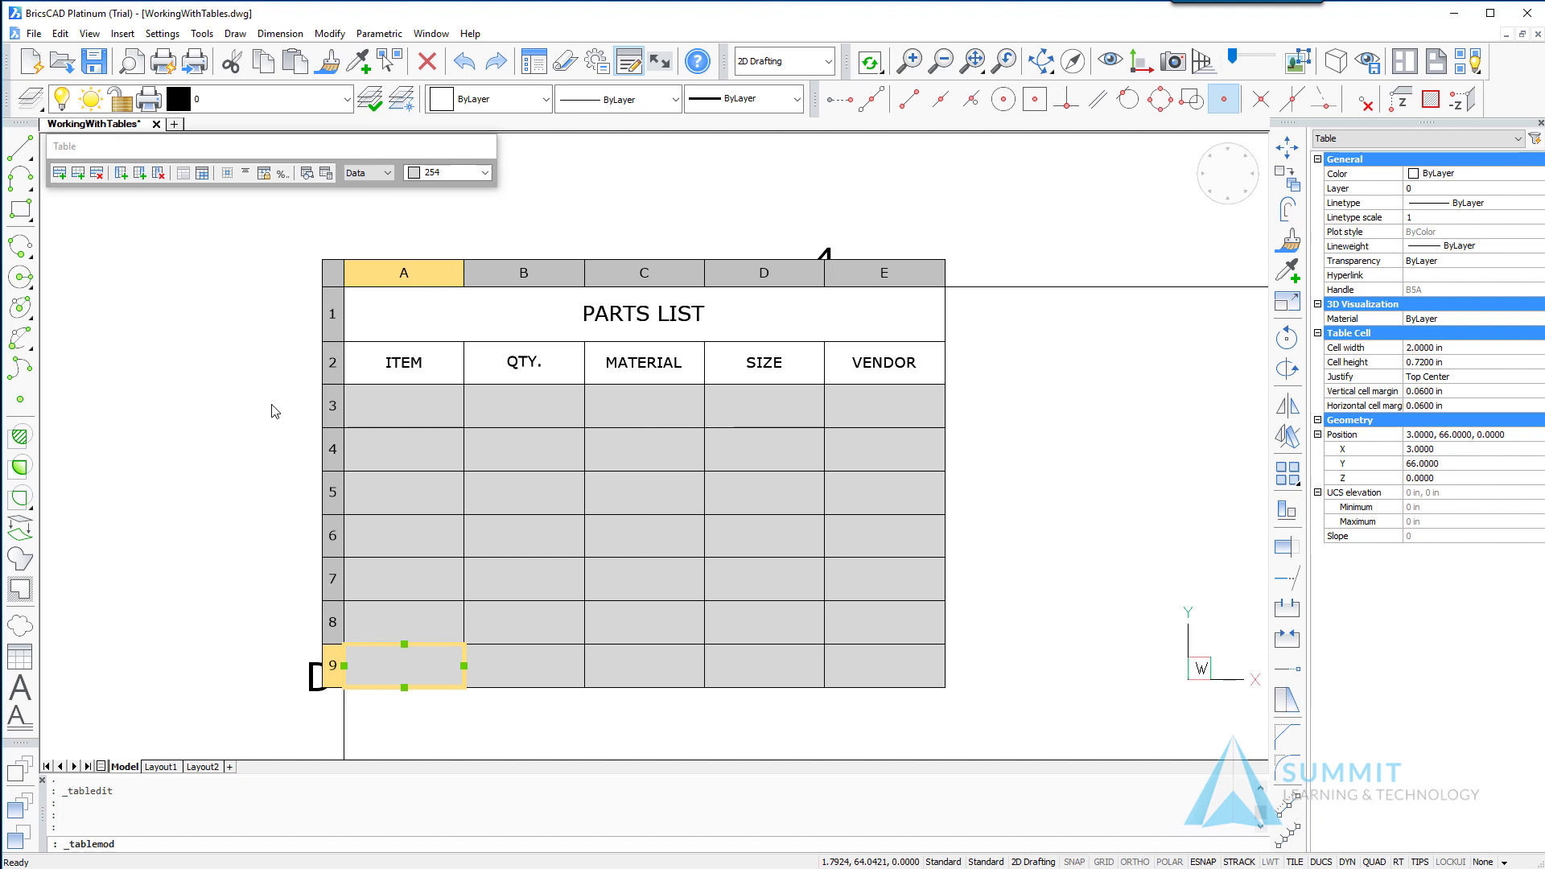
Step: Enter item numbers 1 through 6 down cells A3 to A8
{"action": "left_click", "coordinate": [405, 417]}
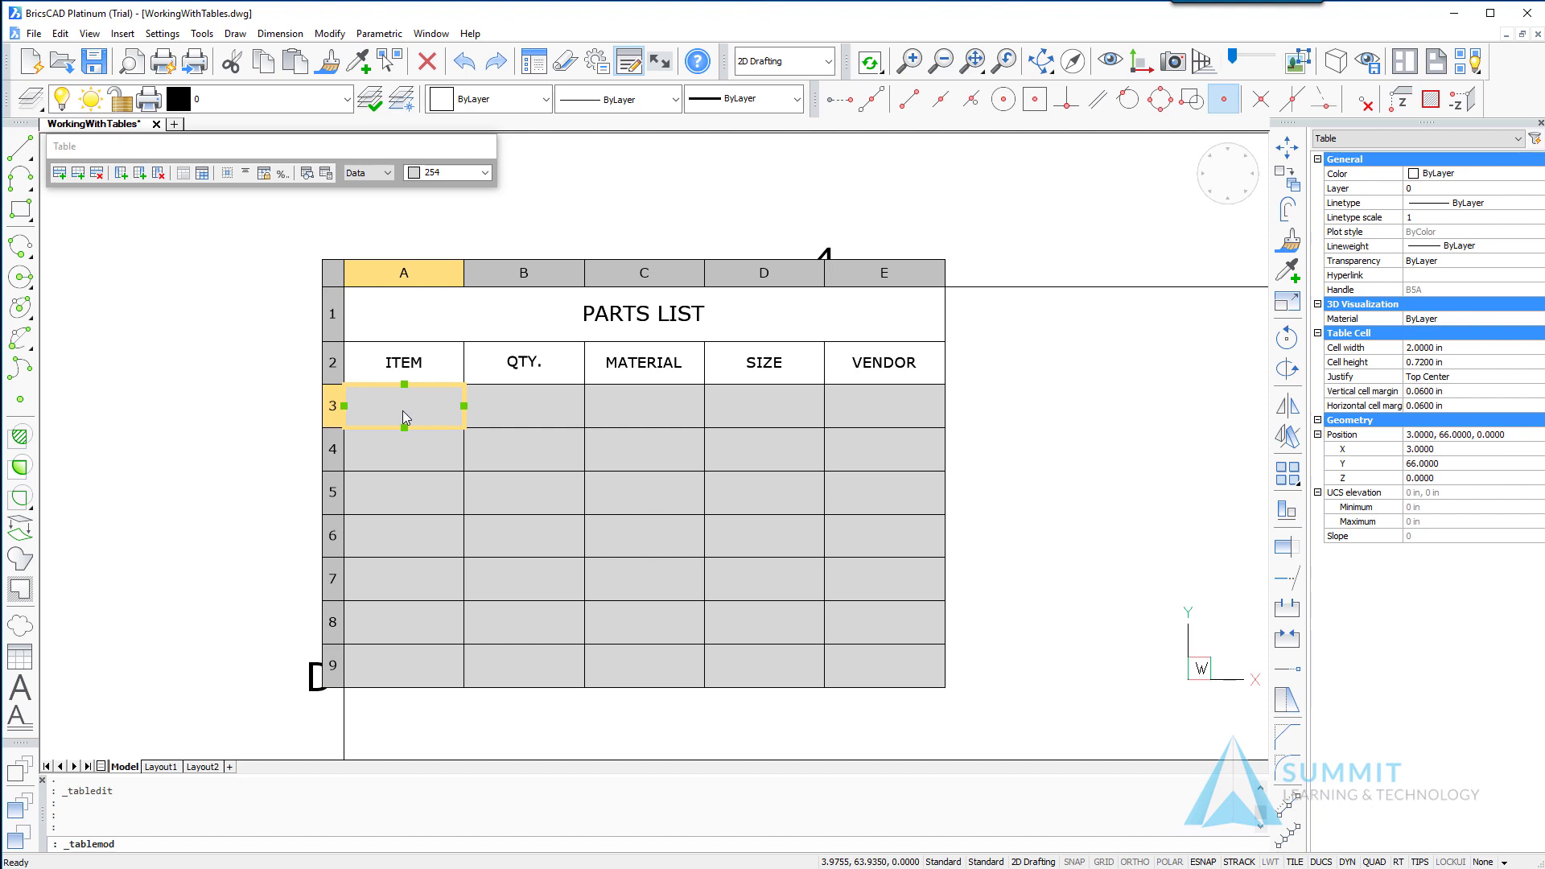
{"action": "type", "text": "1"}
{"action": "key", "text": "Down"}
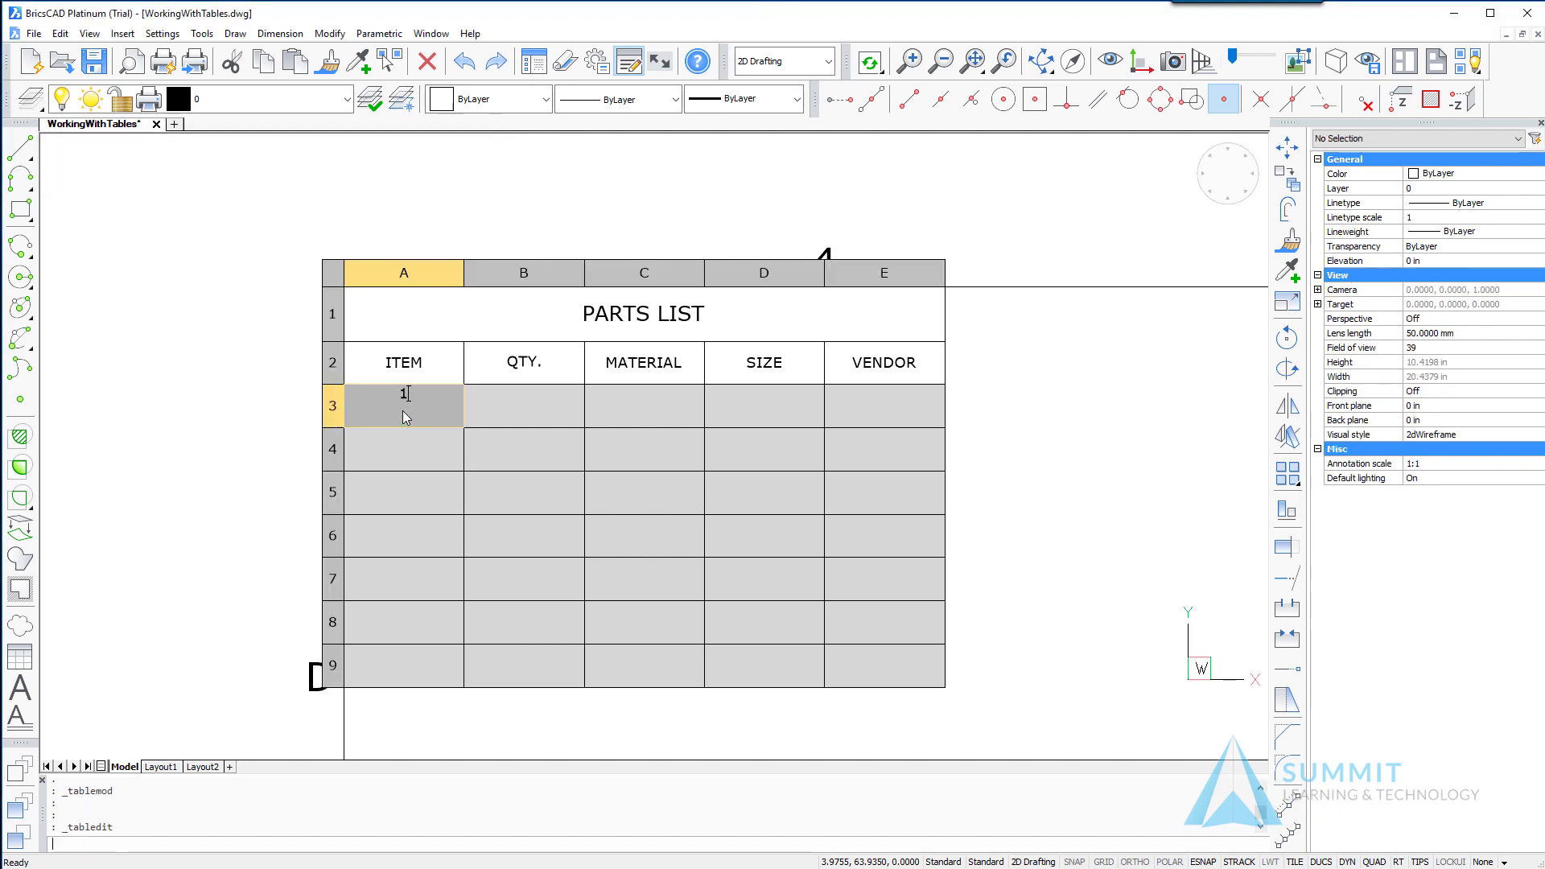
{"action": "type", "text": "2"}
{"action": "key", "text": "Down"}
{"action": "type", "text": "3"}
{"action": "key", "text": "Down"}
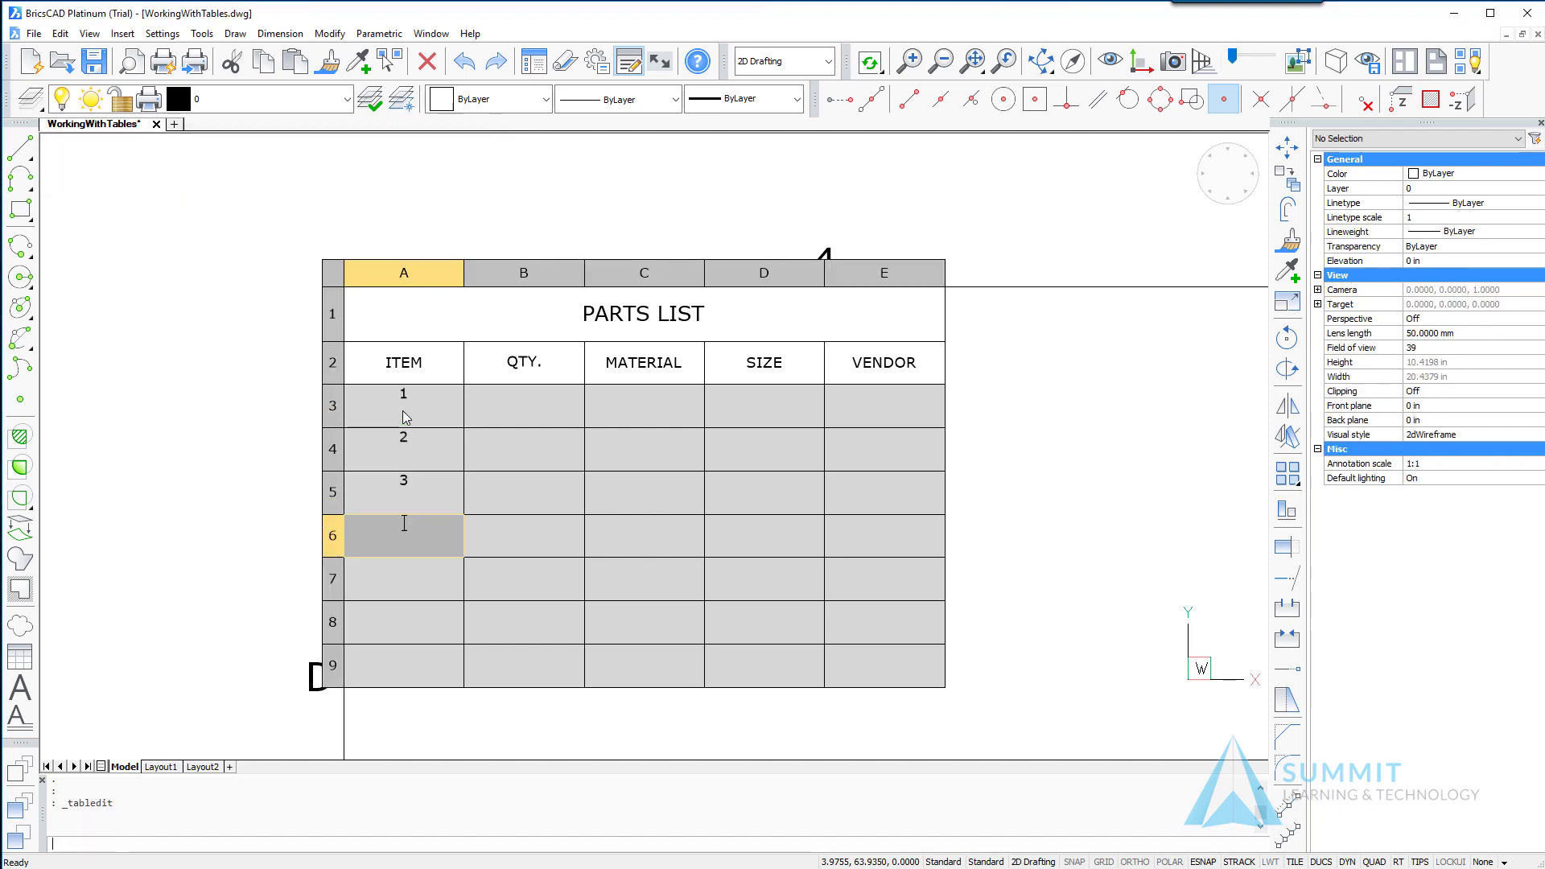
{"action": "type", "text": "4"}
{"action": "key", "text": "Down"}
{"action": "type", "text": "5"}
{"action": "key", "text": "Down"}
{"action": "type", "text": "66"}
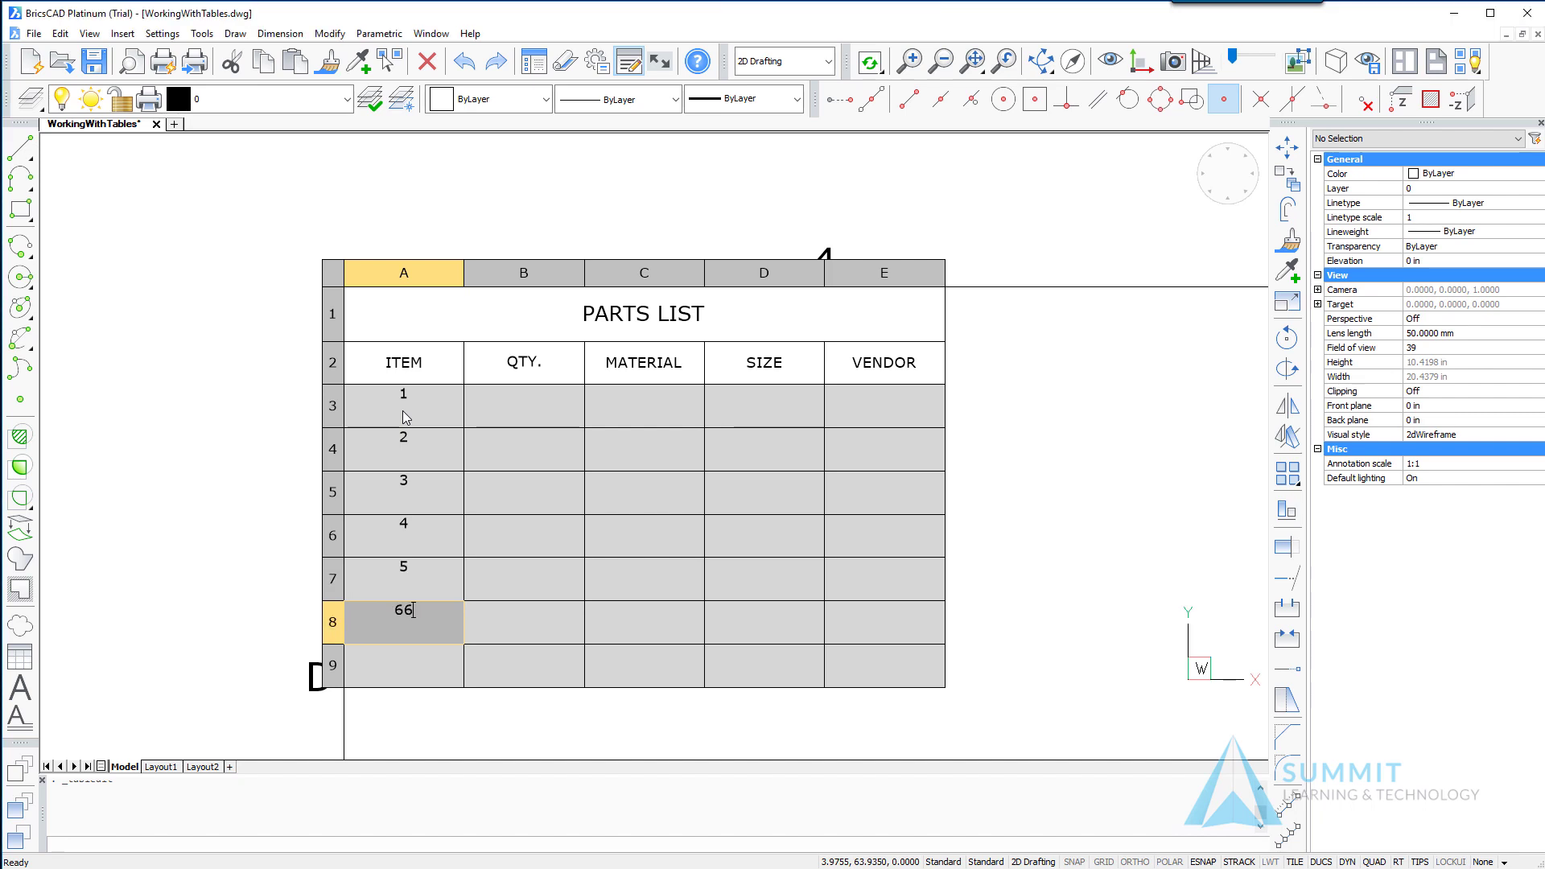
{"action": "key", "text": "Escape"}
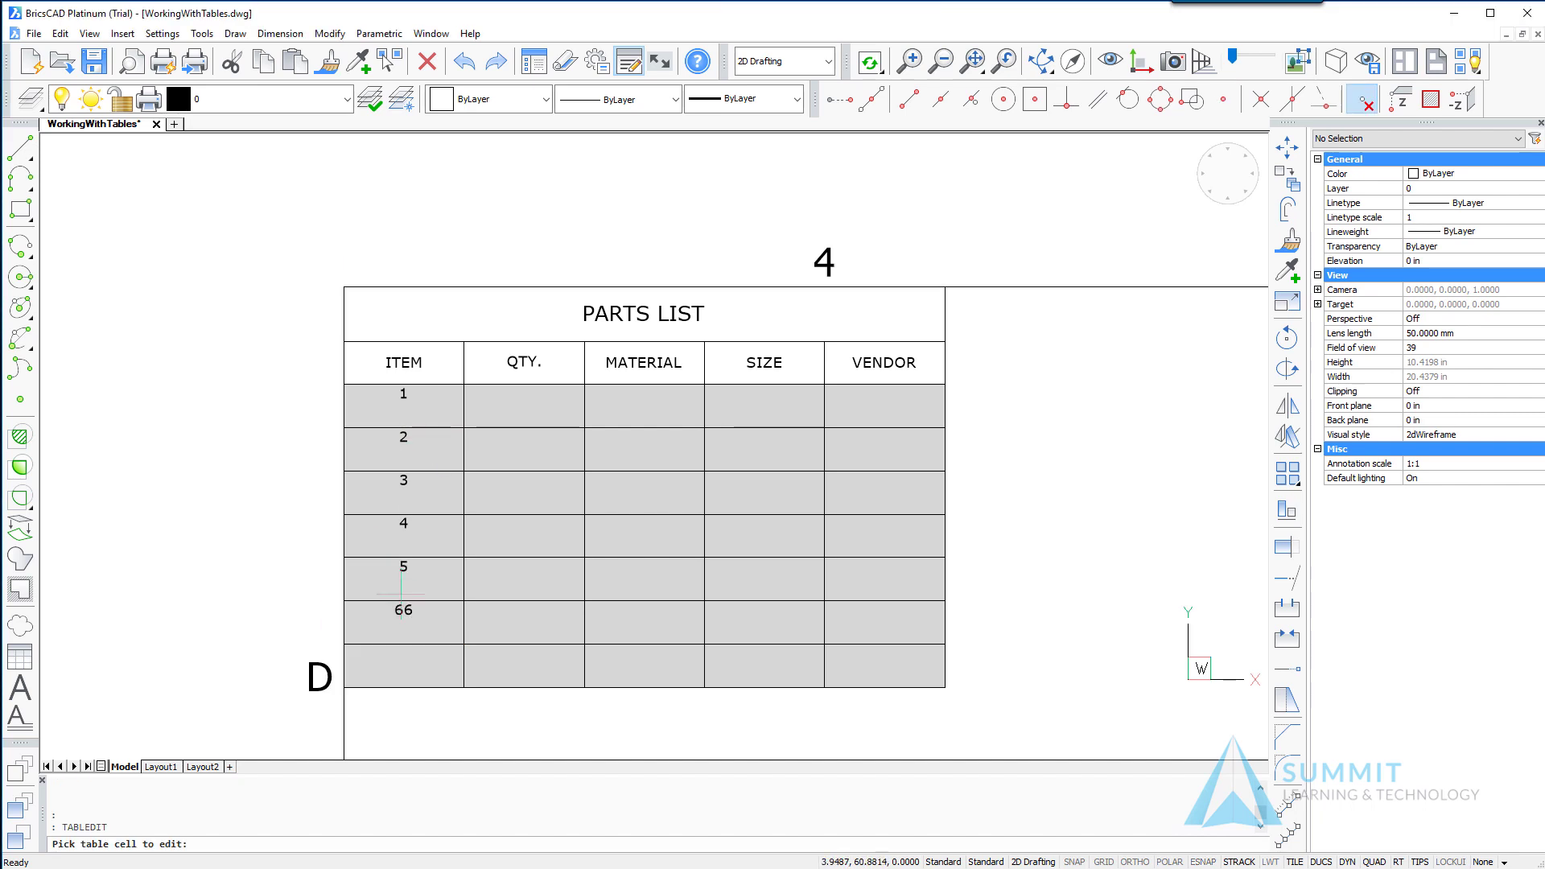
Step: Correct cell A8 from 66 to 6 and enter 7 in cell A9
{"action": "left_click", "coordinate": [419, 612]}
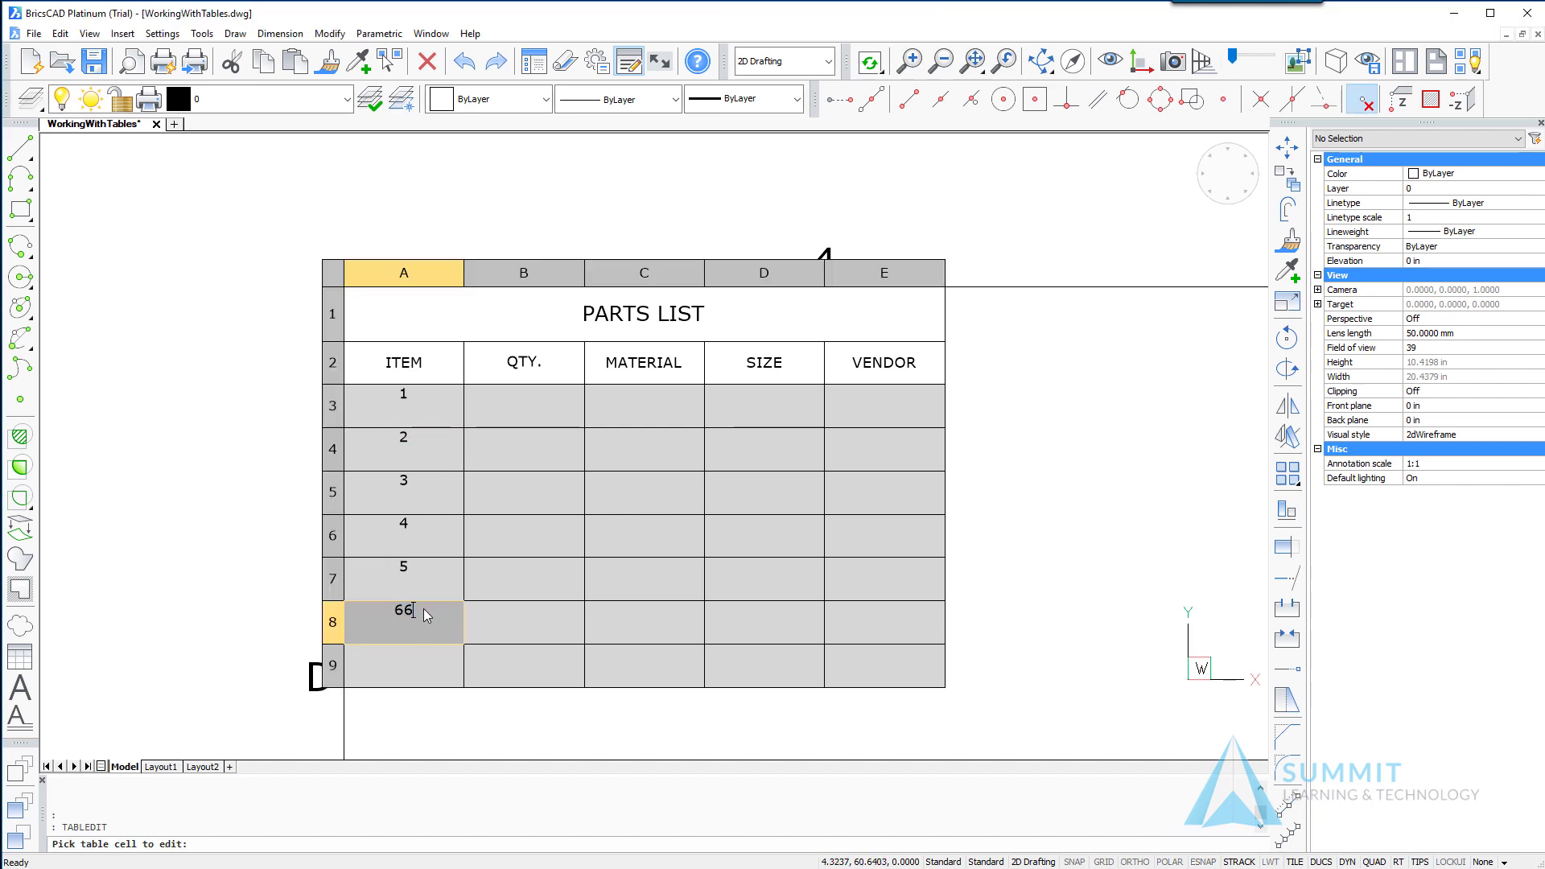
{"action": "key", "text": "BackSpace"}
{"action": "left_click", "coordinate": [374, 669]}
{"action": "double_click", "coordinate": [410, 668]}
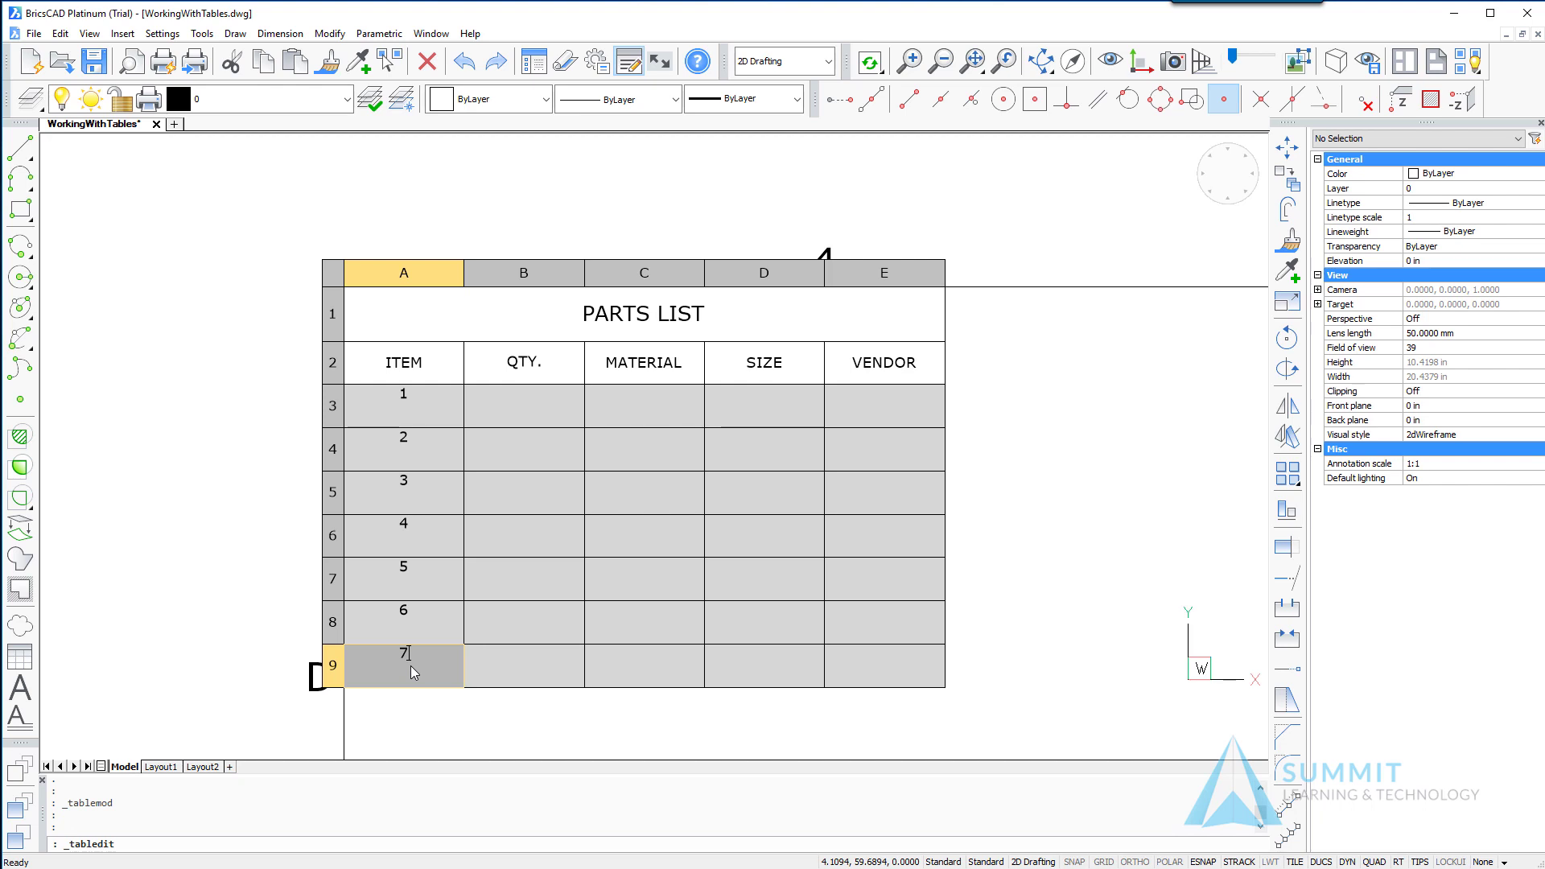
{"action": "type", "text": "7"}
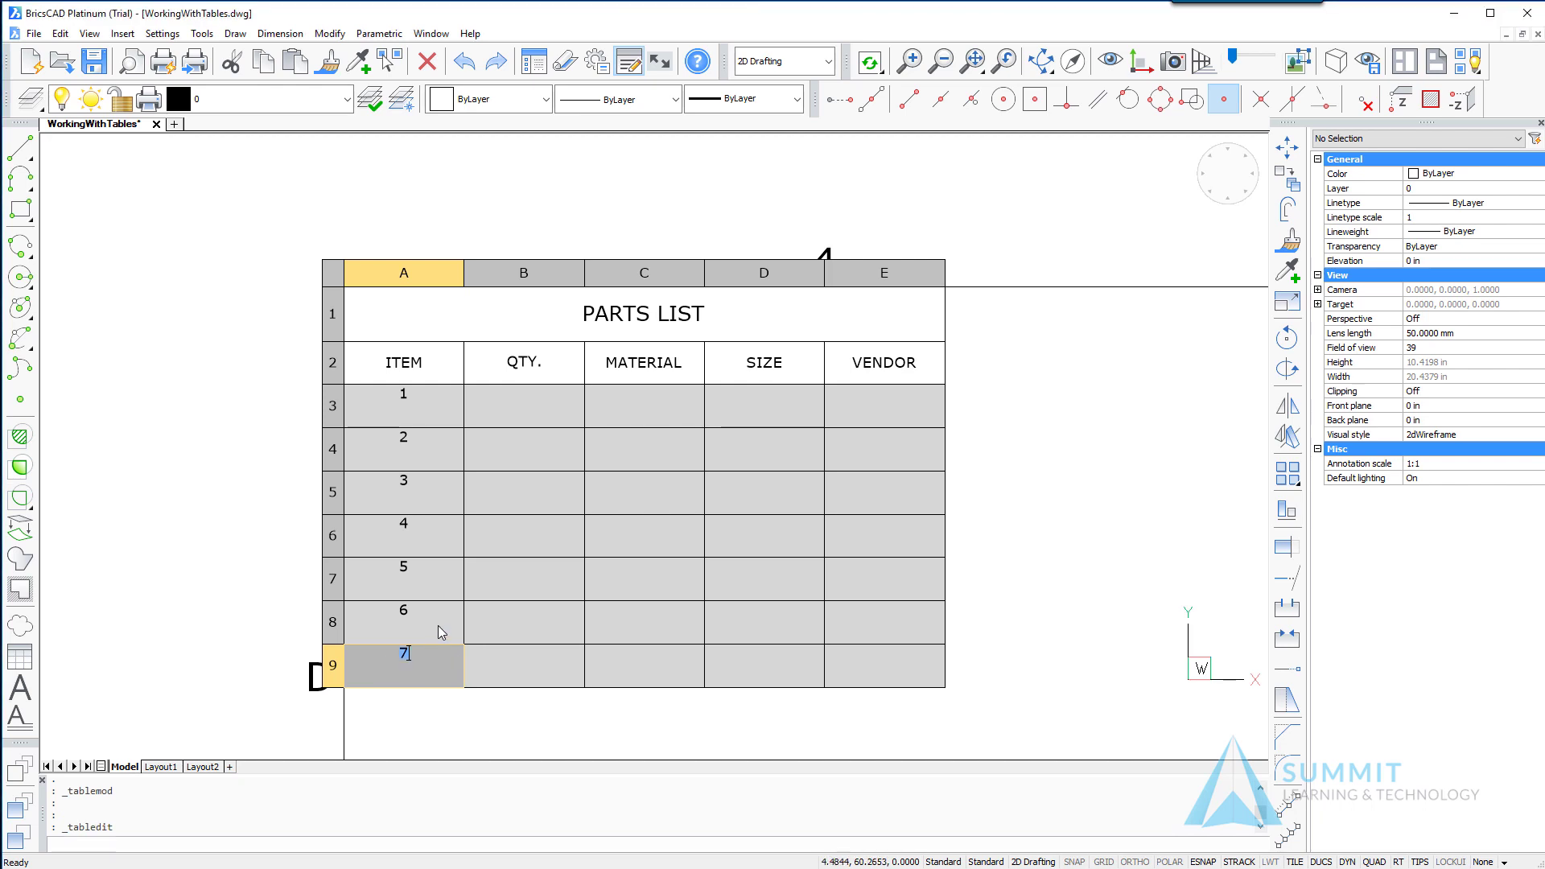
{"action": "key", "text": "Escape"}
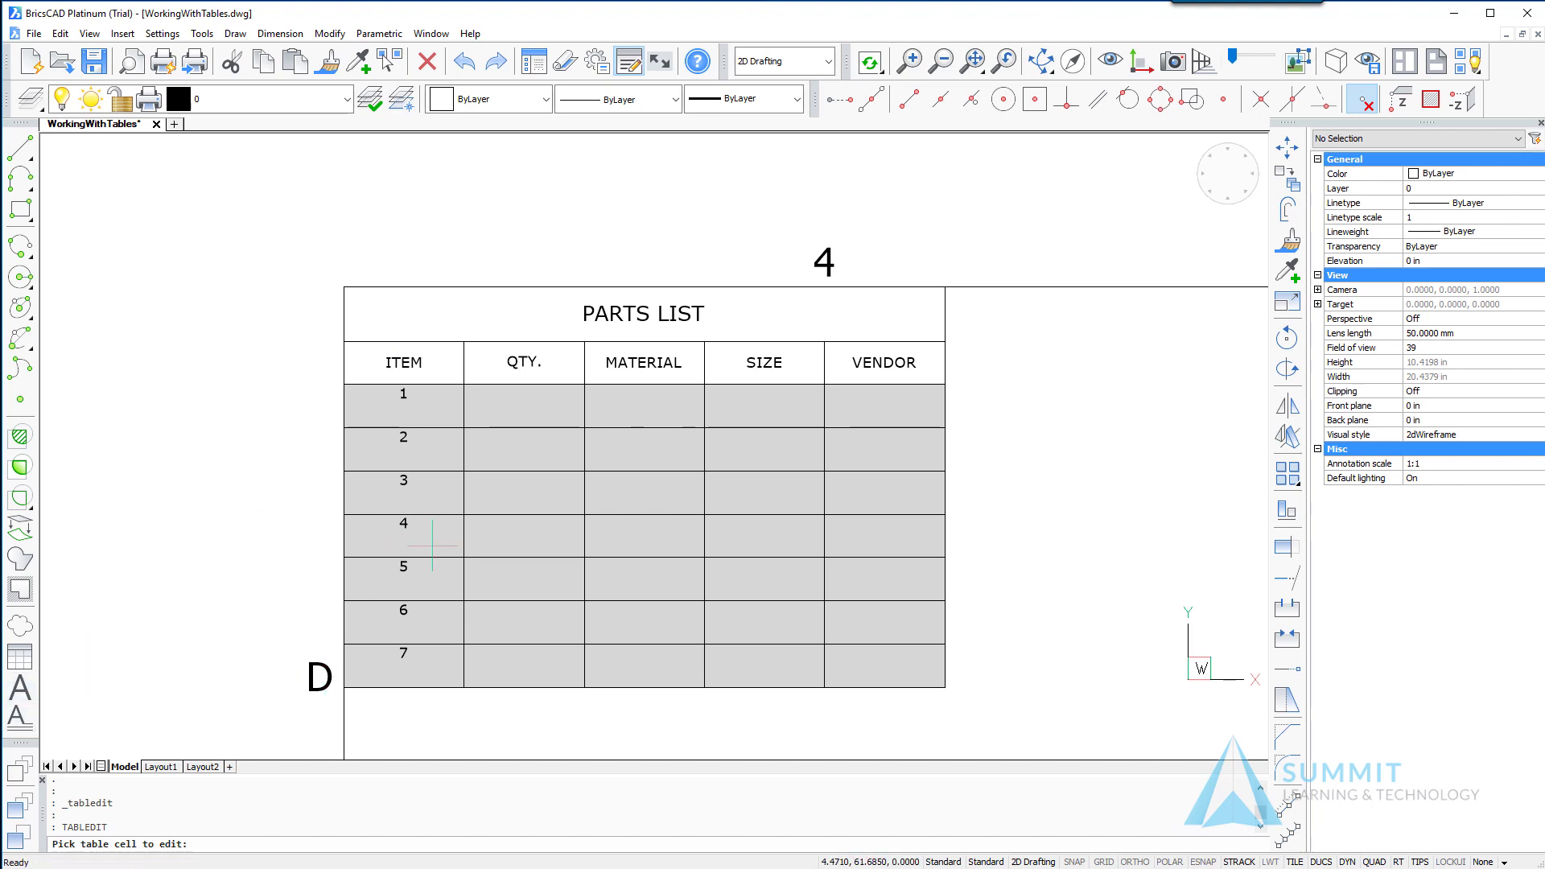
{"action": "left_click", "coordinate": [442, 407]}
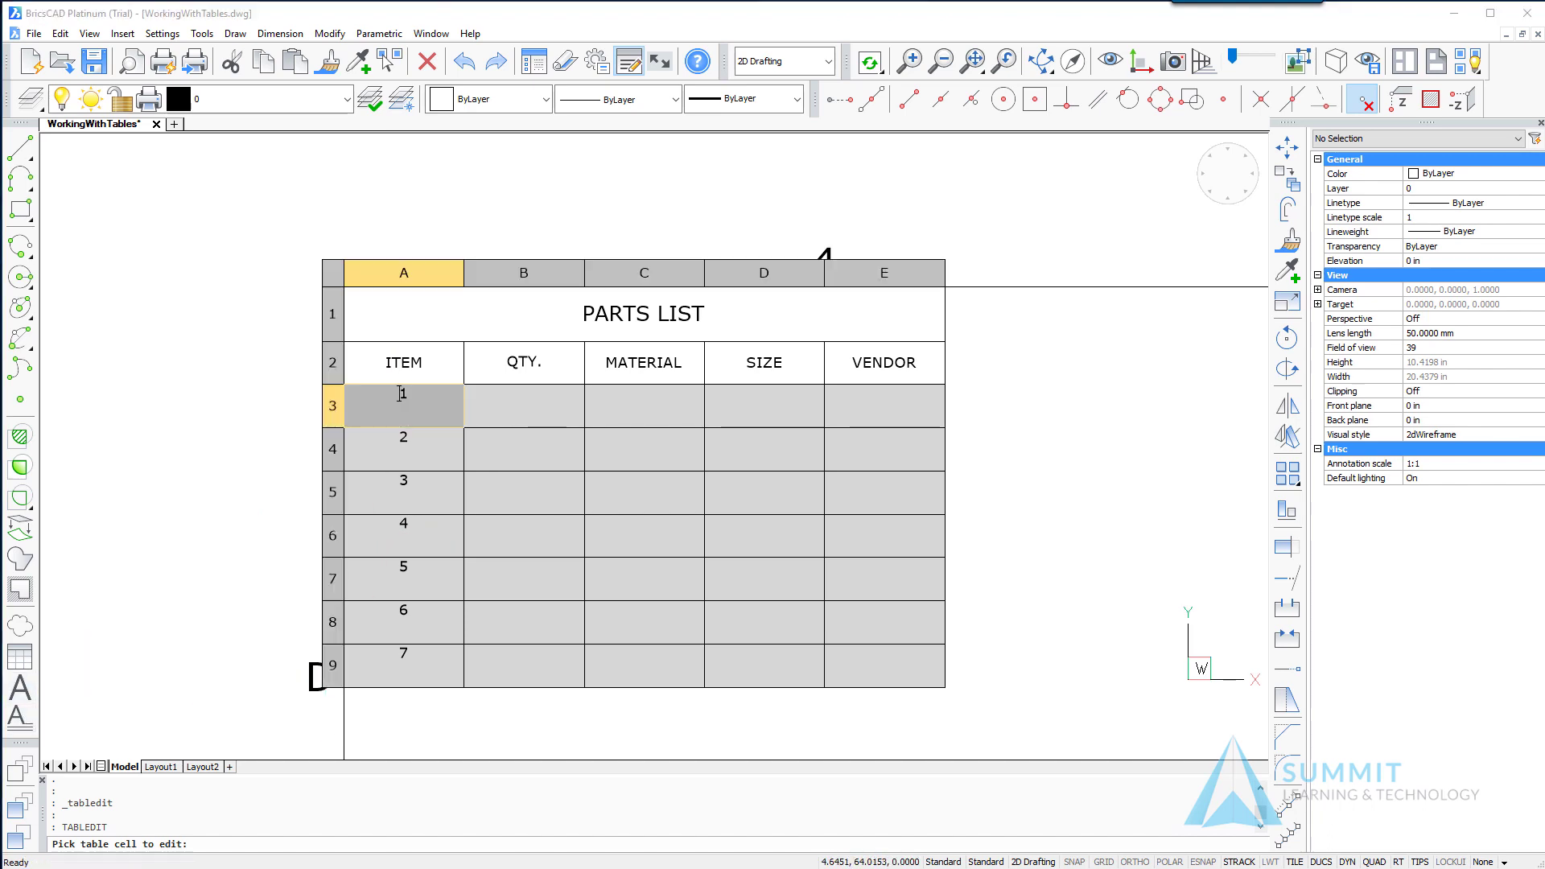
Step: Set ITEM cells A3:A9 of the PARTS LIST to Middle Center alignment
{"action": "key", "text": "Escape"}
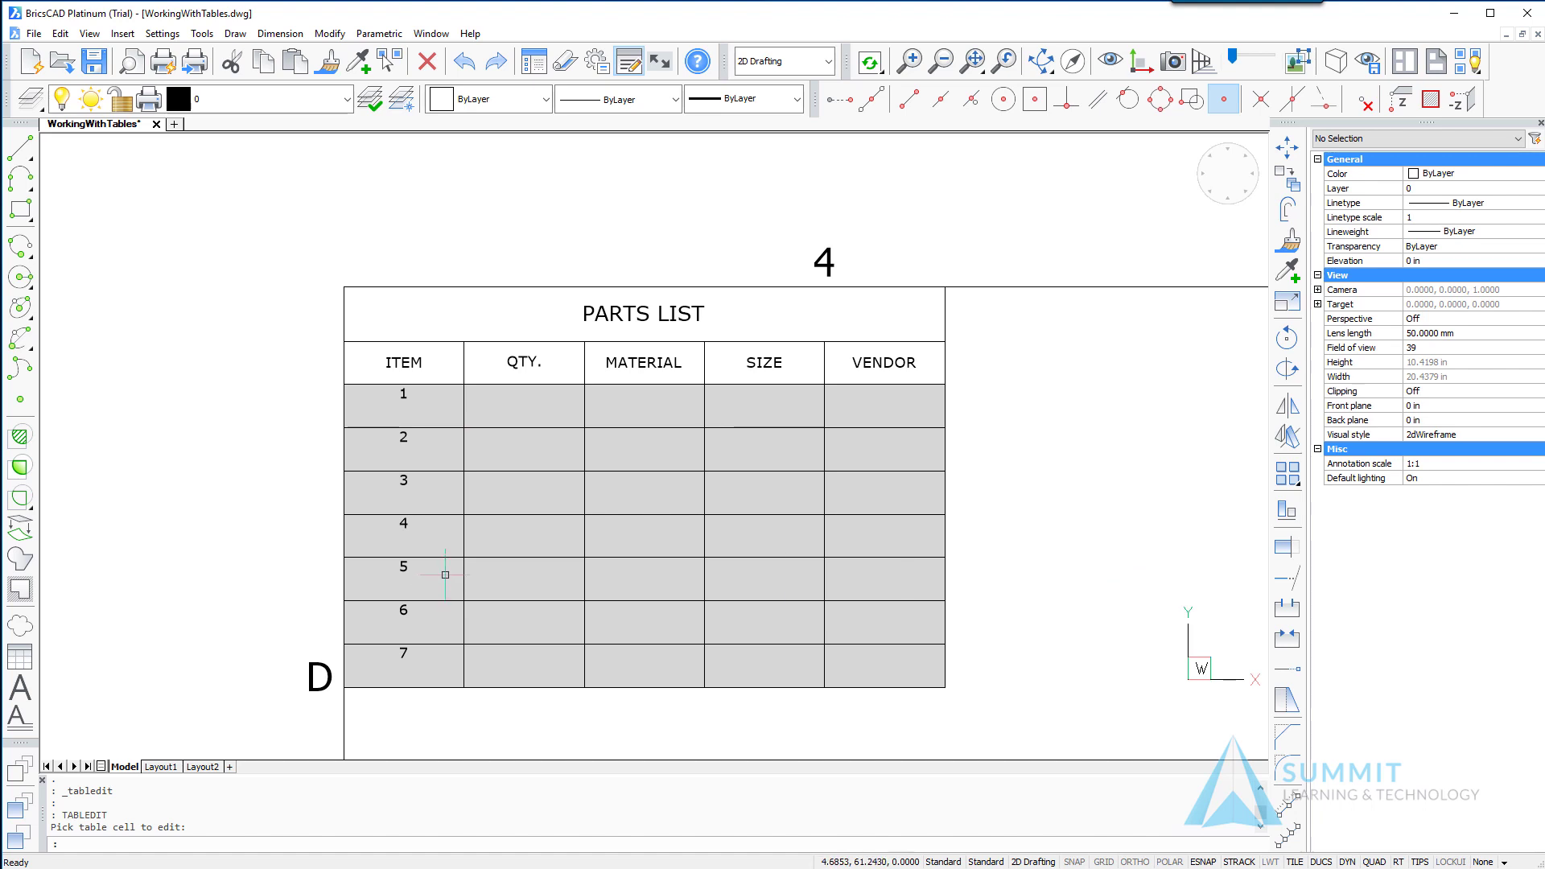
{"action": "left_click_drag", "start_coordinate": [445, 407], "coordinate": [370, 668]}
{"action": "left_click", "coordinate": [370, 668], "text": "shift"}
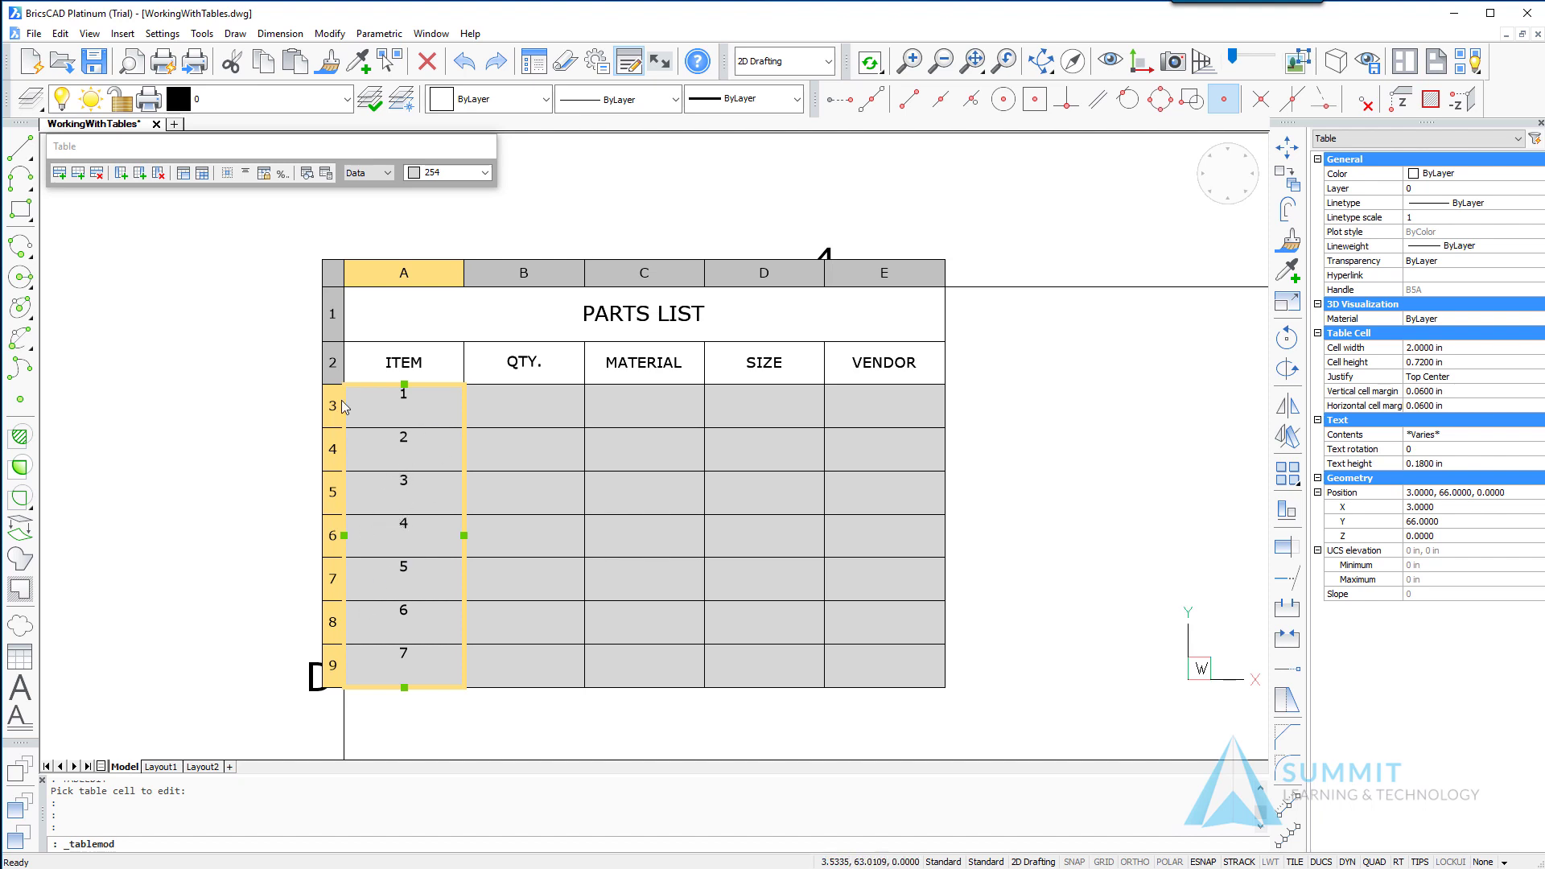
{"action": "left_click", "coordinate": [246, 174]}
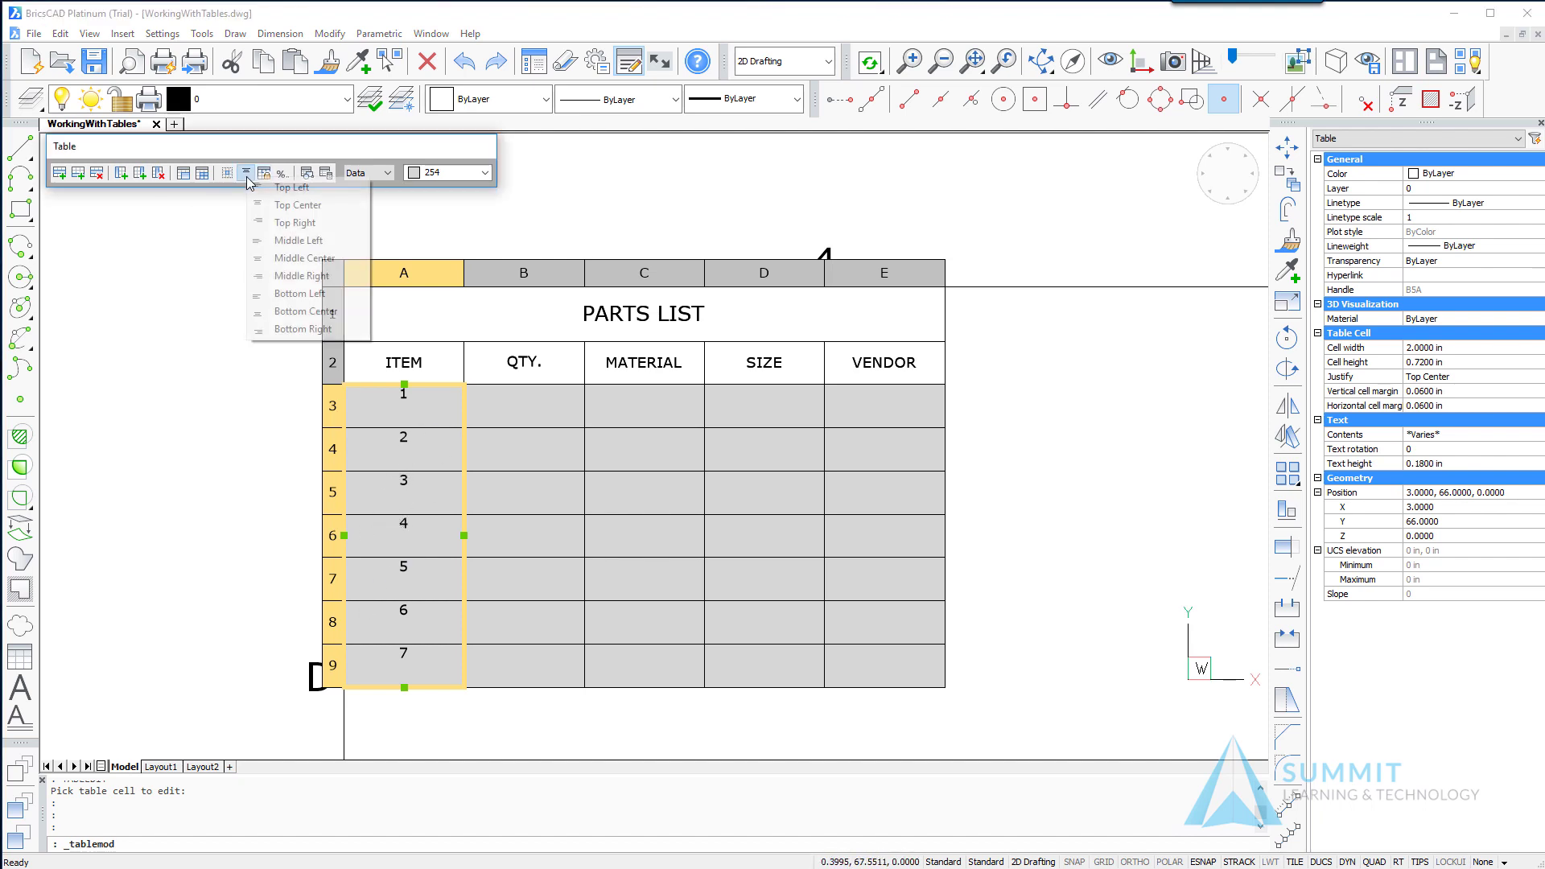
{"action": "left_click", "coordinate": [288, 259]}
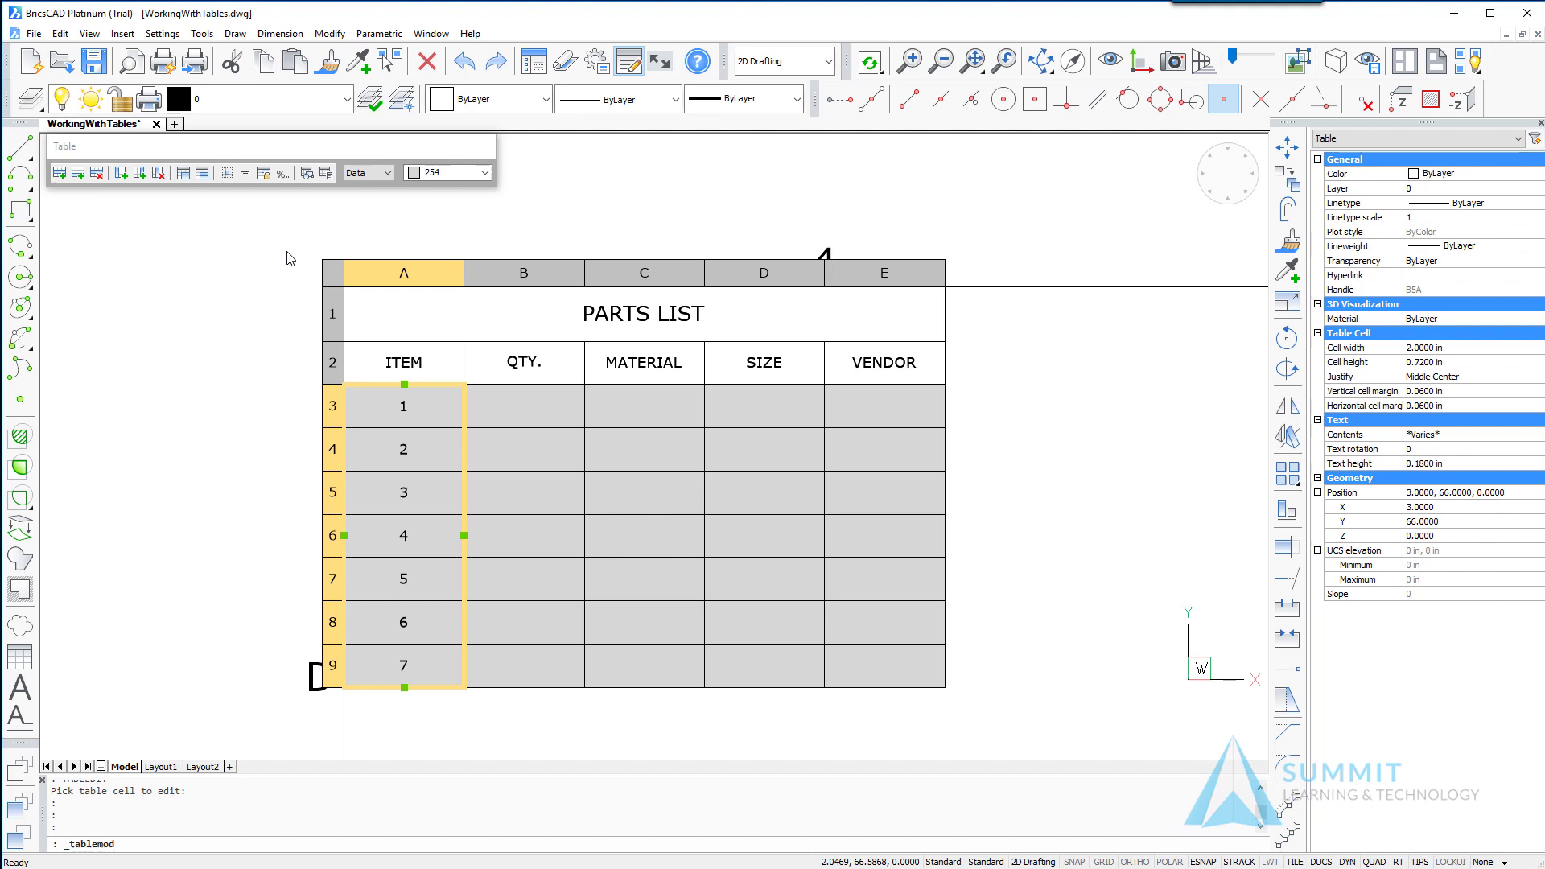
{"action": "left_click", "coordinate": [521, 739]}
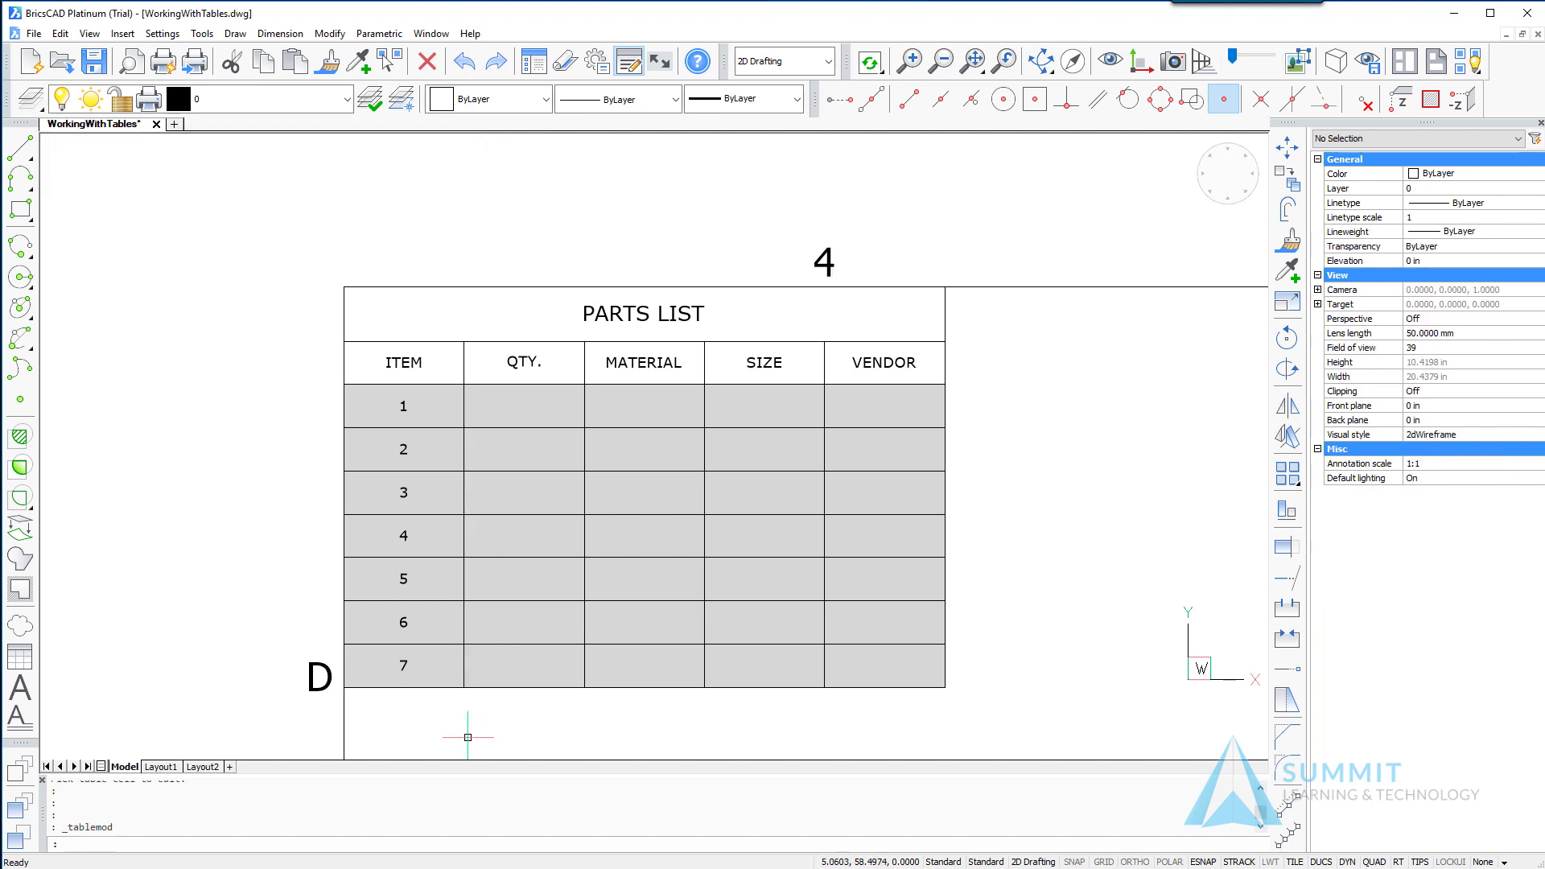